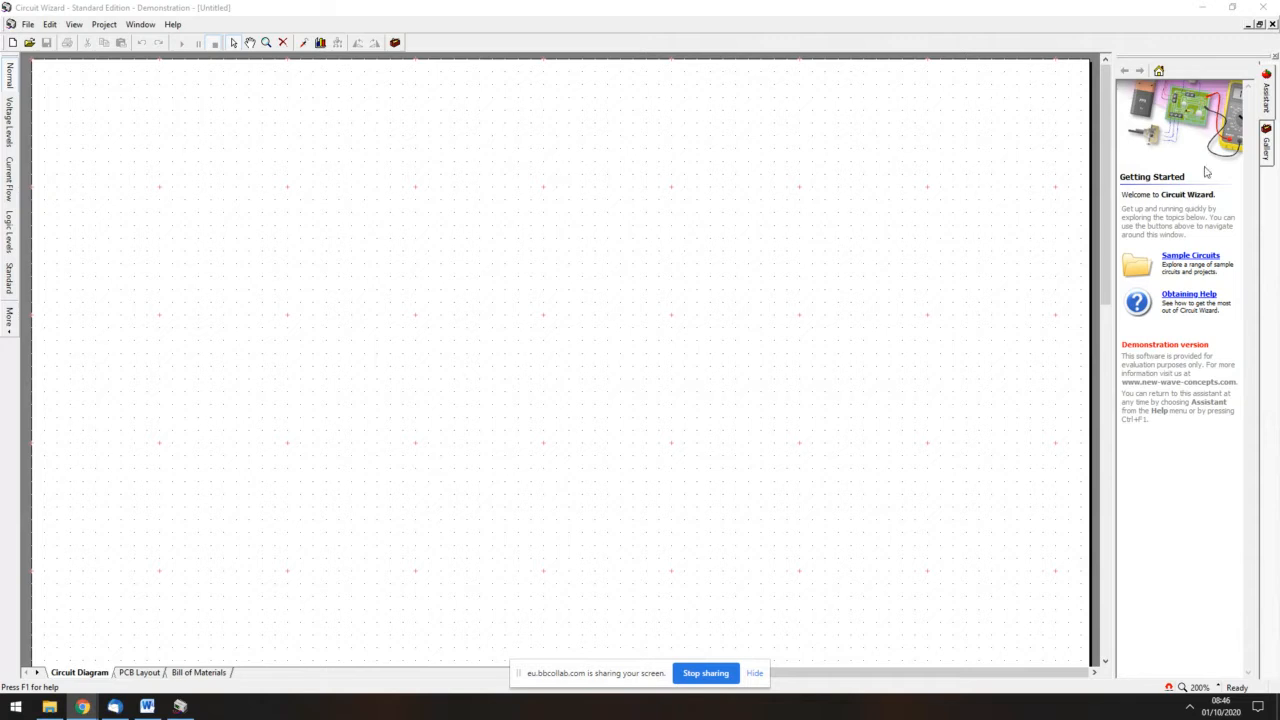
# - Place an AC voltage source near the upper-left of the circuit diagram and set it to 230 V and 50 Hz
pyautogui.click(1266, 150)
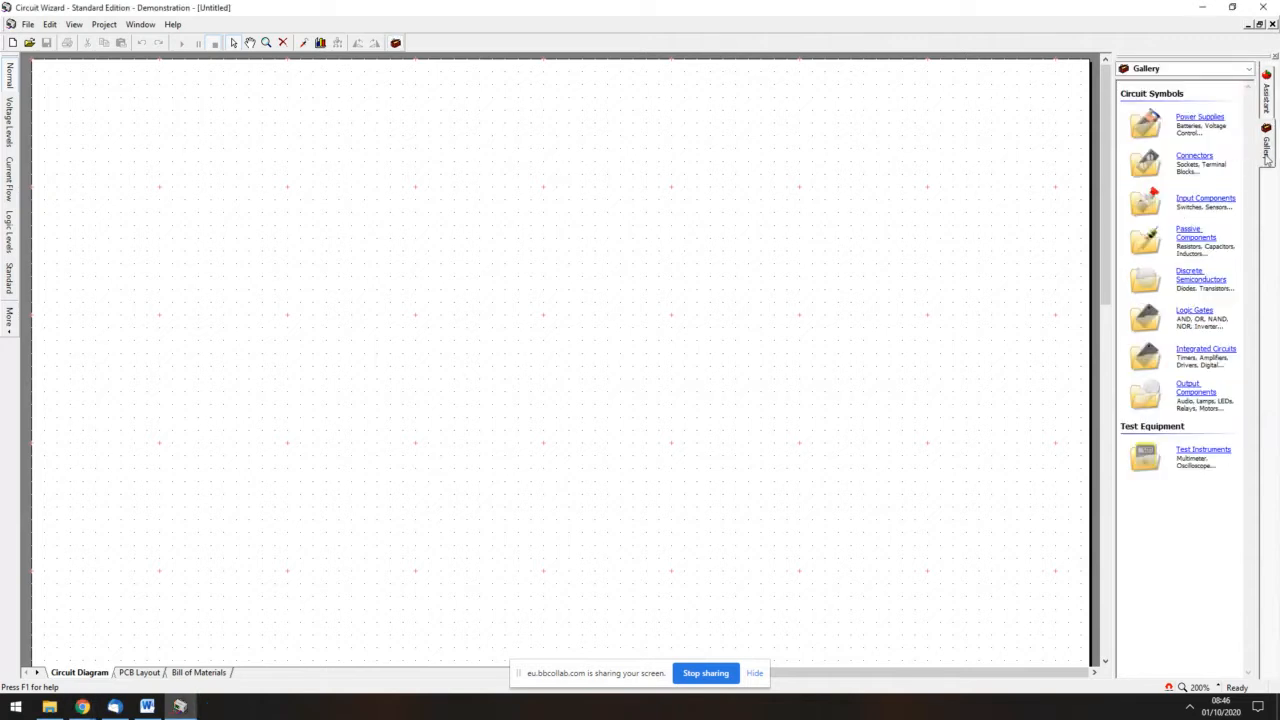
pyautogui.click(1200, 118)
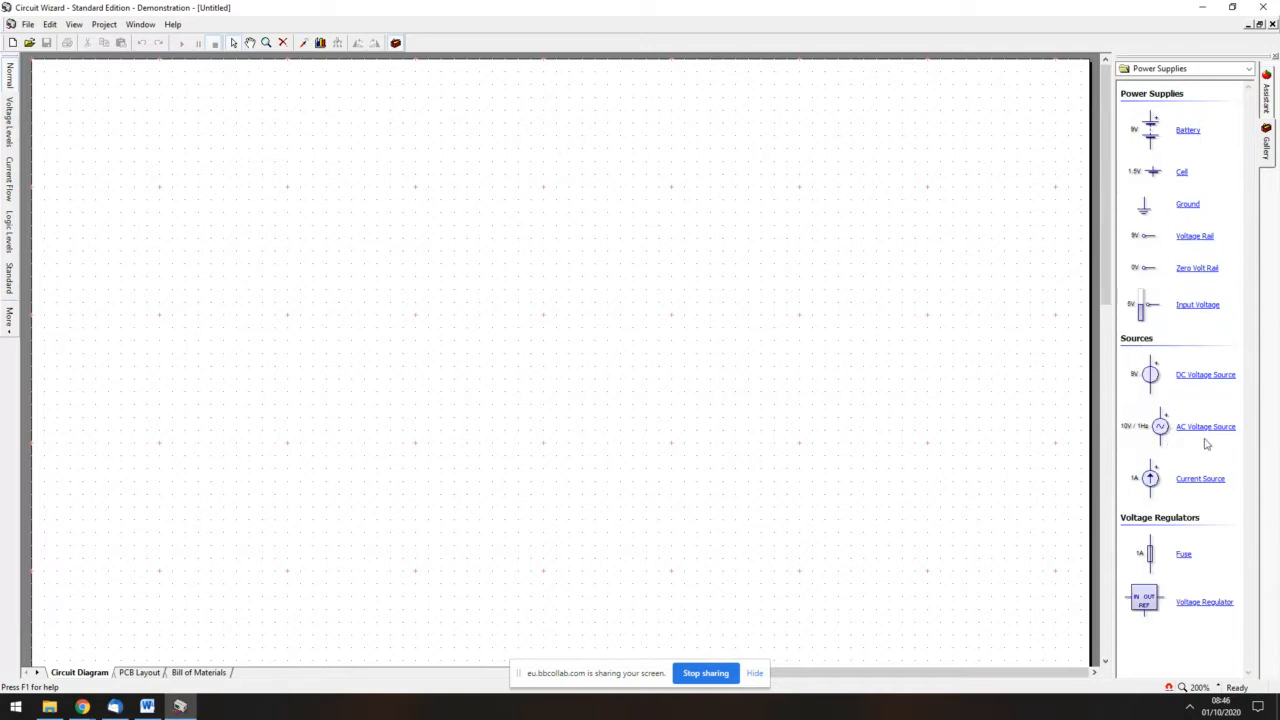
pyautogui.moveTo(1208, 436); pyautogui.dragTo(185, 228)
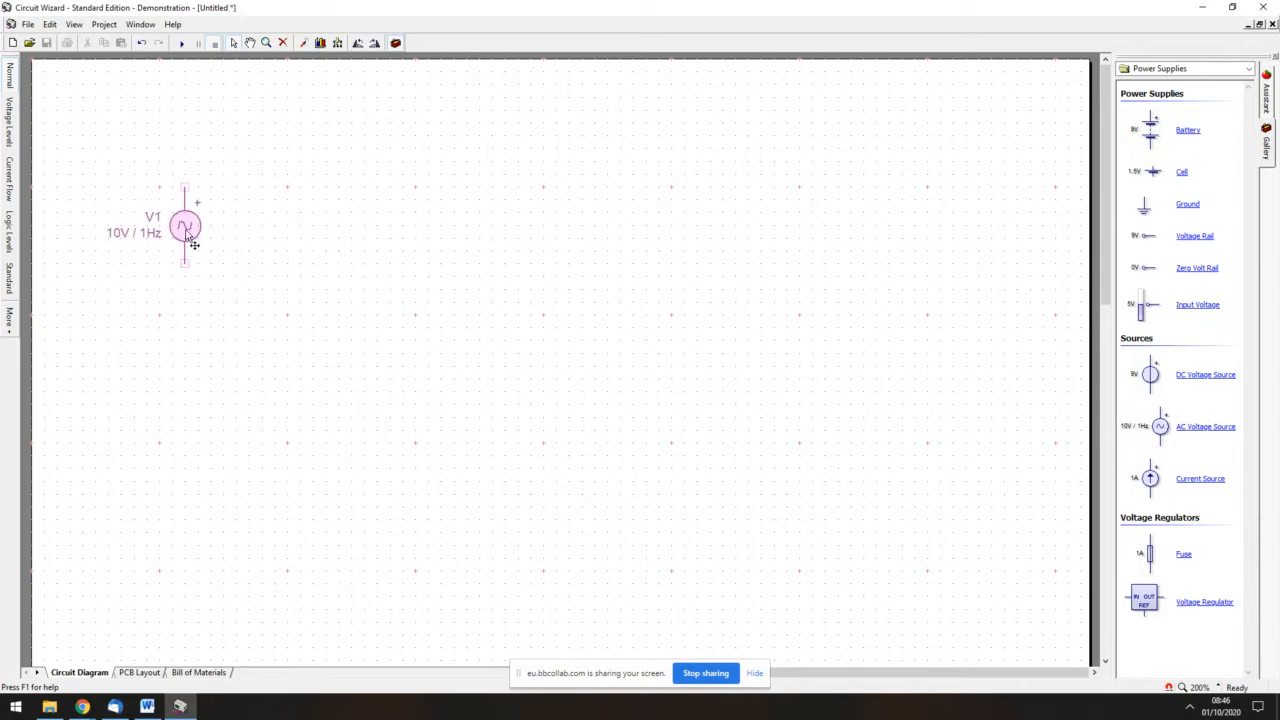
pyautogui.doubleClick(186, 232)
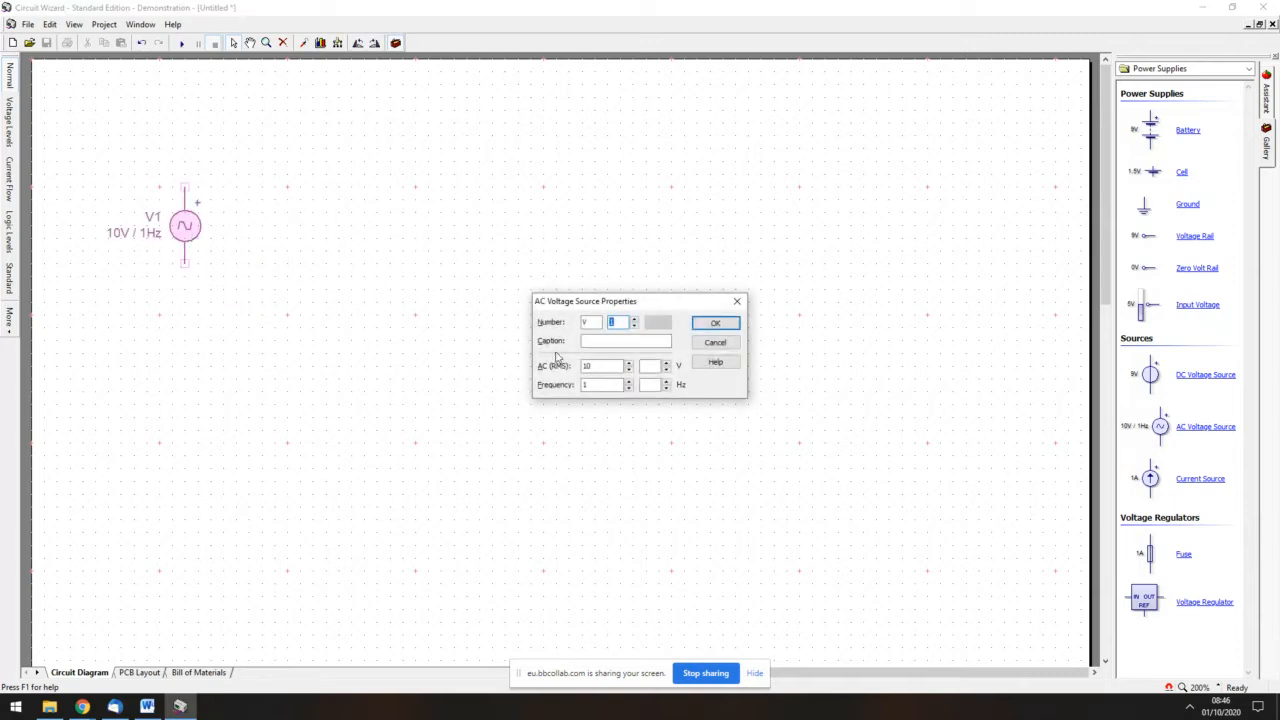
pyautogui.moveTo(600, 366); pyautogui.dragTo(549, 370)
pyautogui.write('230')
pyautogui.click(586, 384)
pyautogui.click(712, 334)
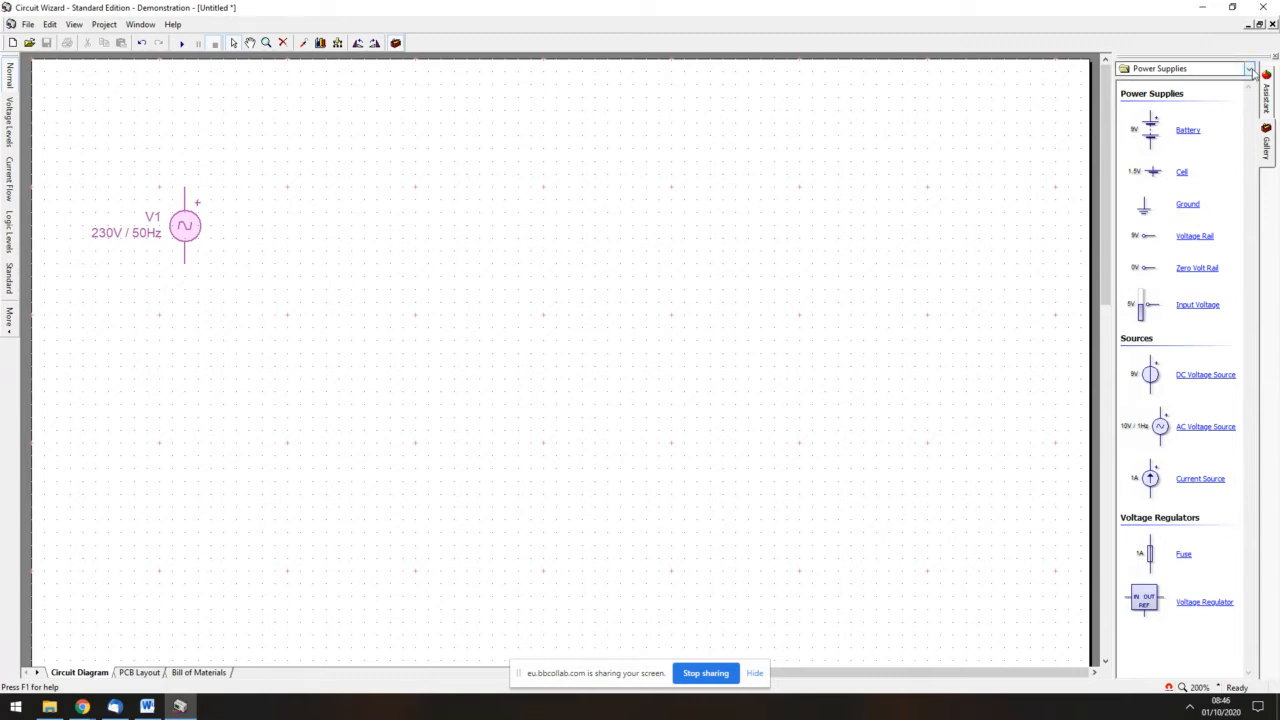
# - Add a transformer beside the AC source and wire both ends of its primary winding to the source
pyautogui.click(1251, 72)
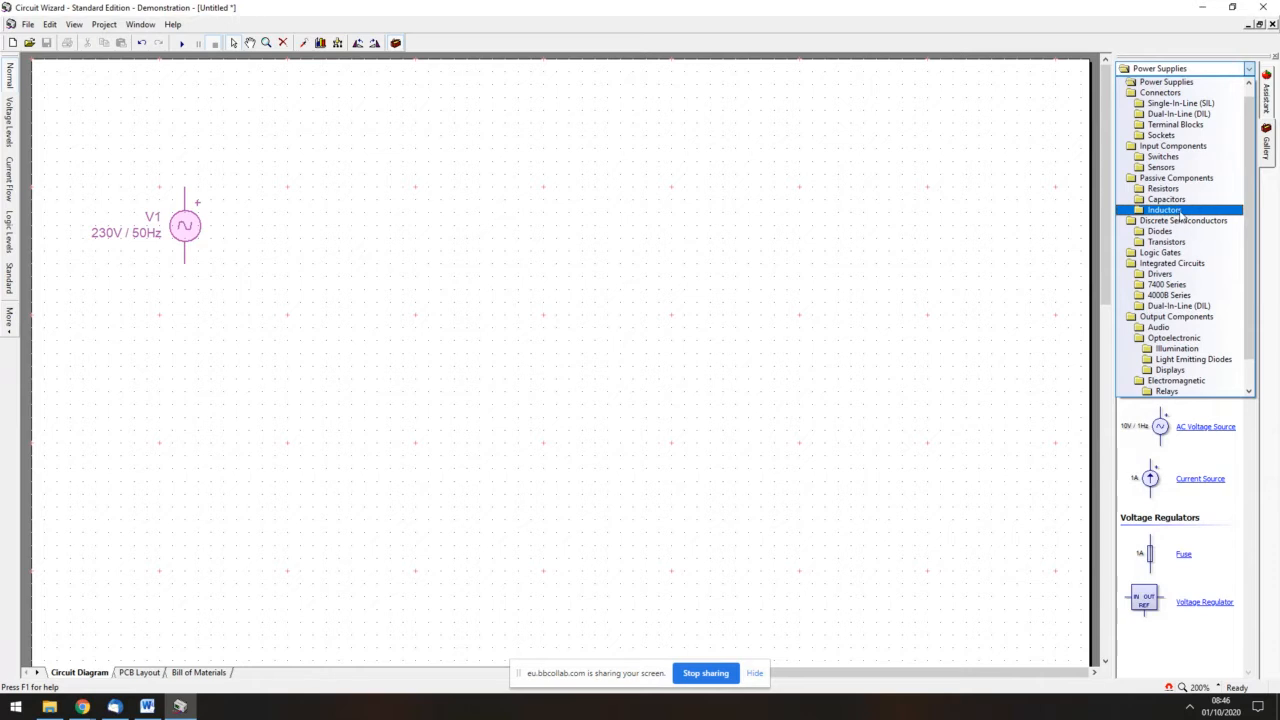
pyautogui.click(1178, 213)
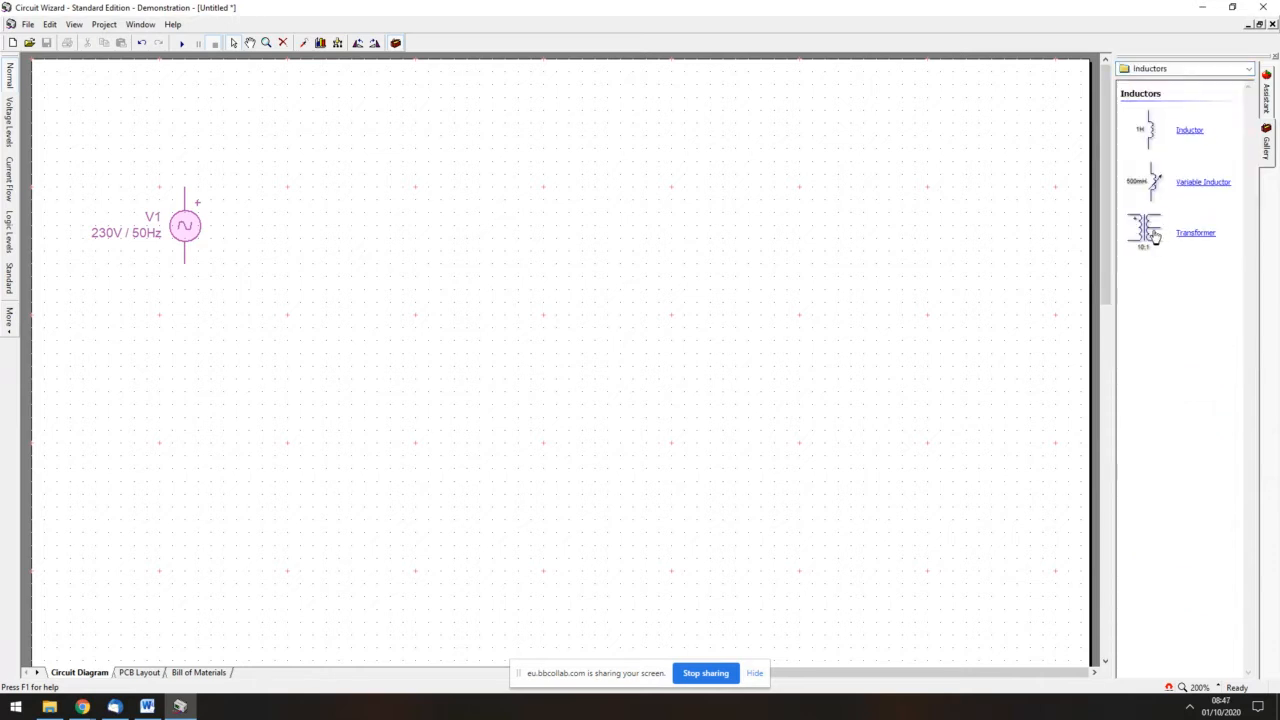
pyautogui.moveTo(1152, 233); pyautogui.dragTo(309, 220)
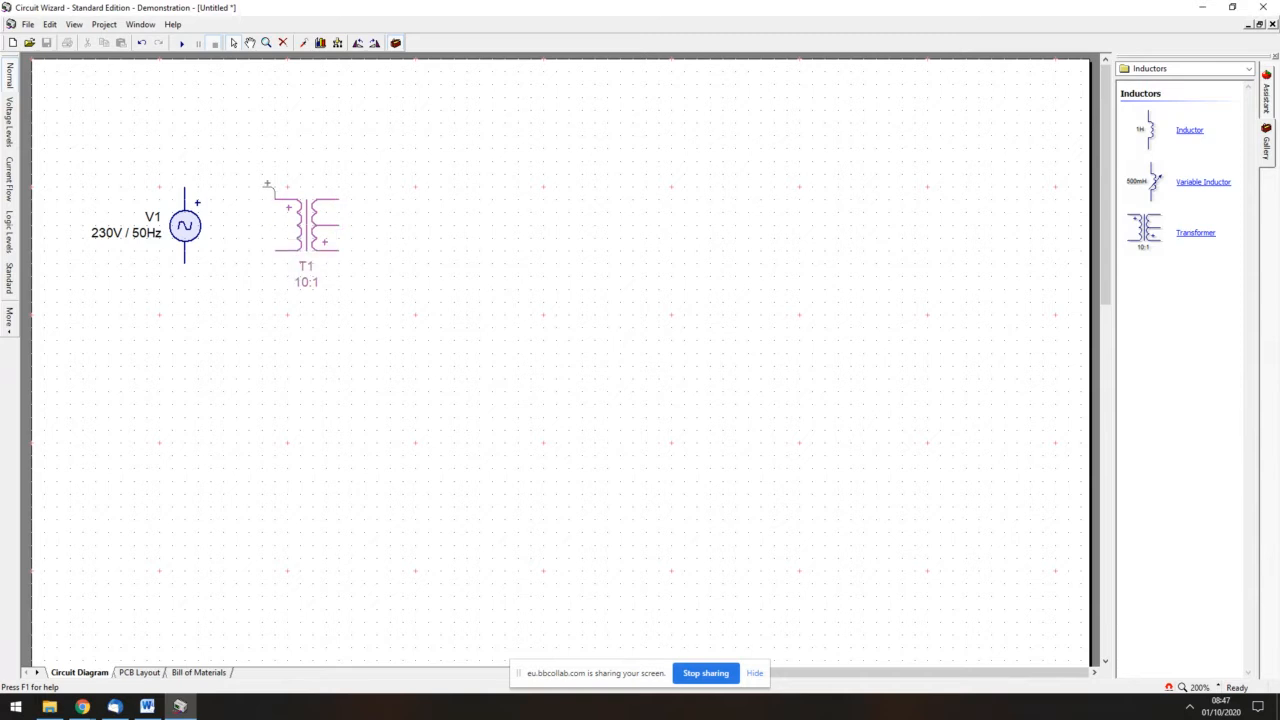
pyautogui.moveTo(274, 189); pyautogui.dragTo(188, 184)
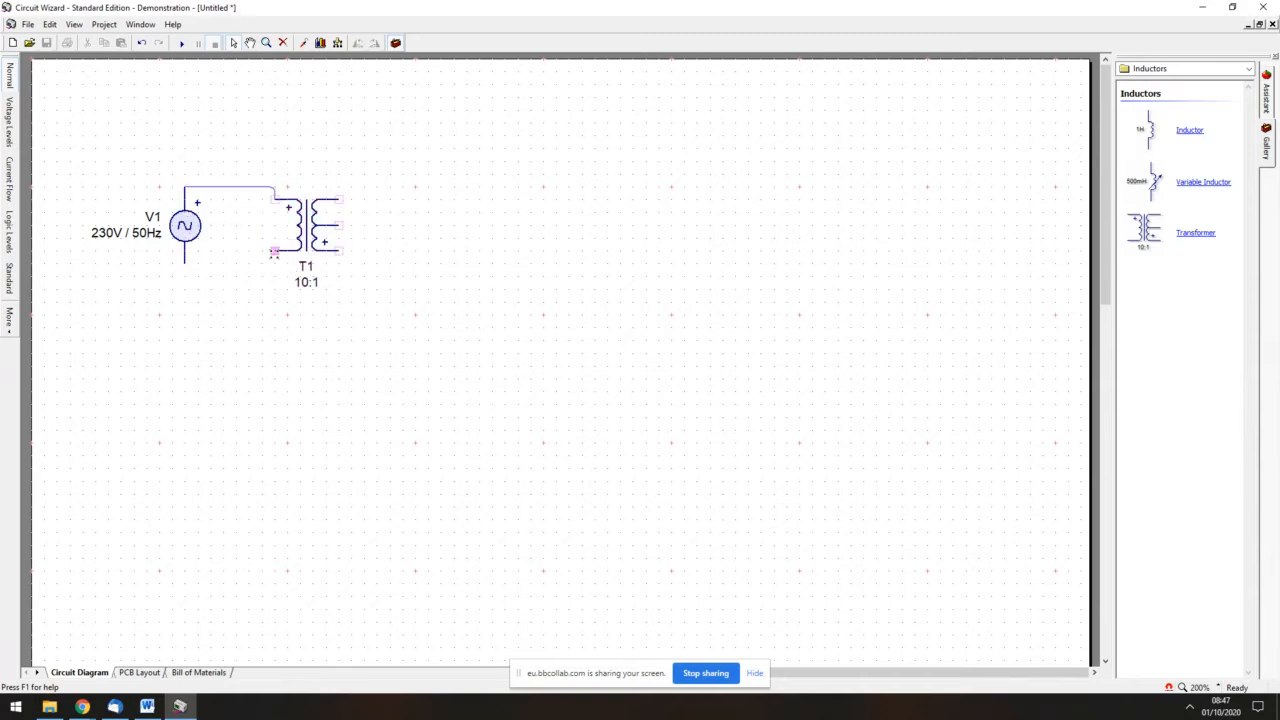
pyautogui.moveTo(213, 260); pyautogui.dragTo(185, 263)
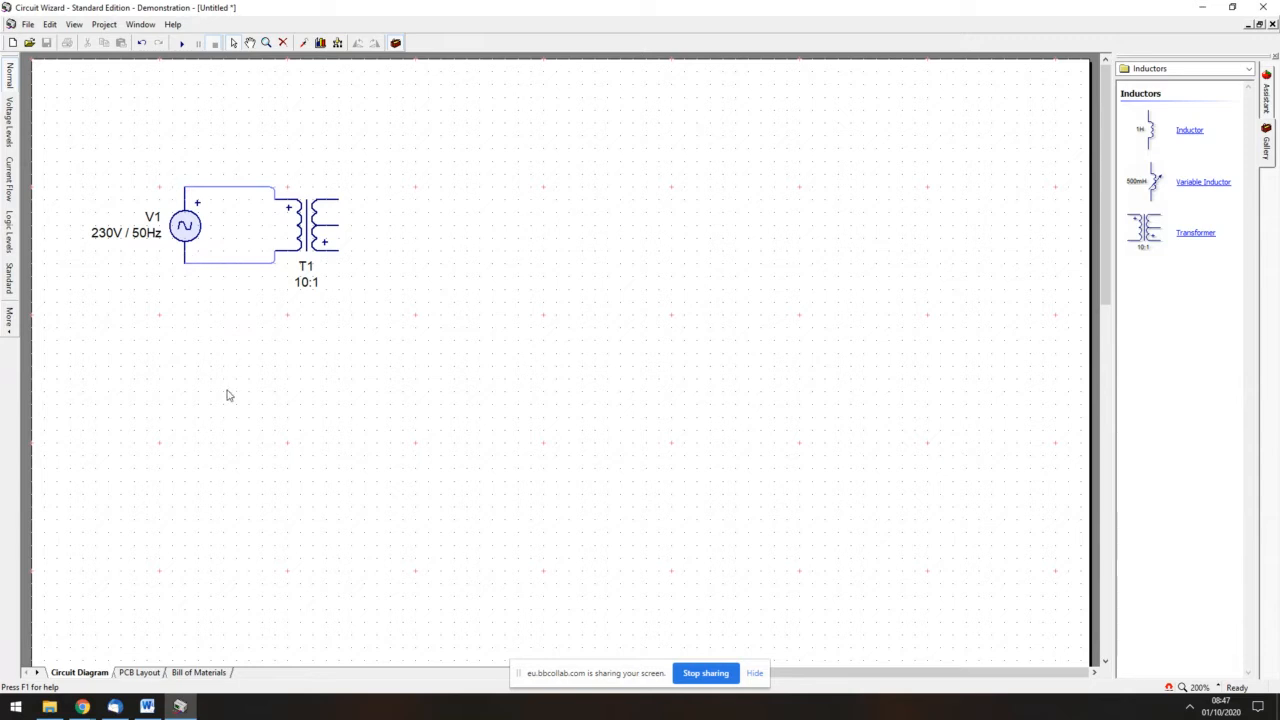
# - Place an oscilloscope from the test instruments above and to the right of the transformer
pyautogui.click(1250, 70)
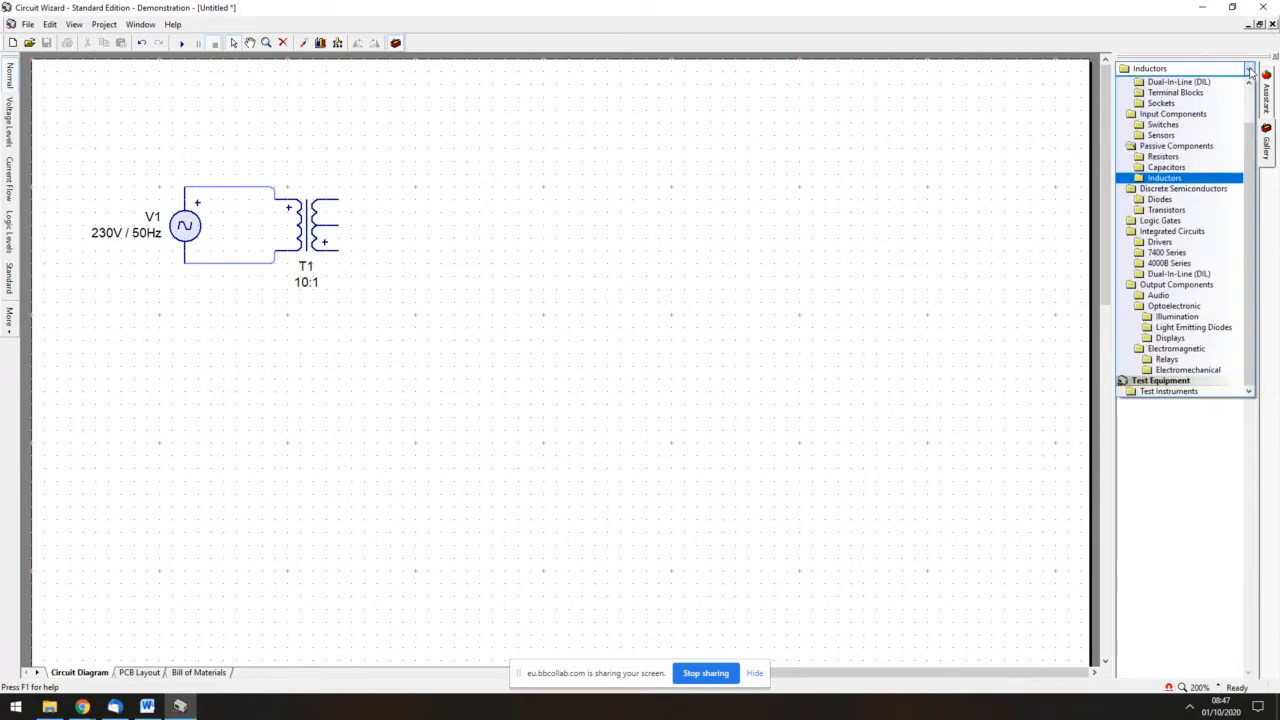
pyautogui.click(1170, 392)
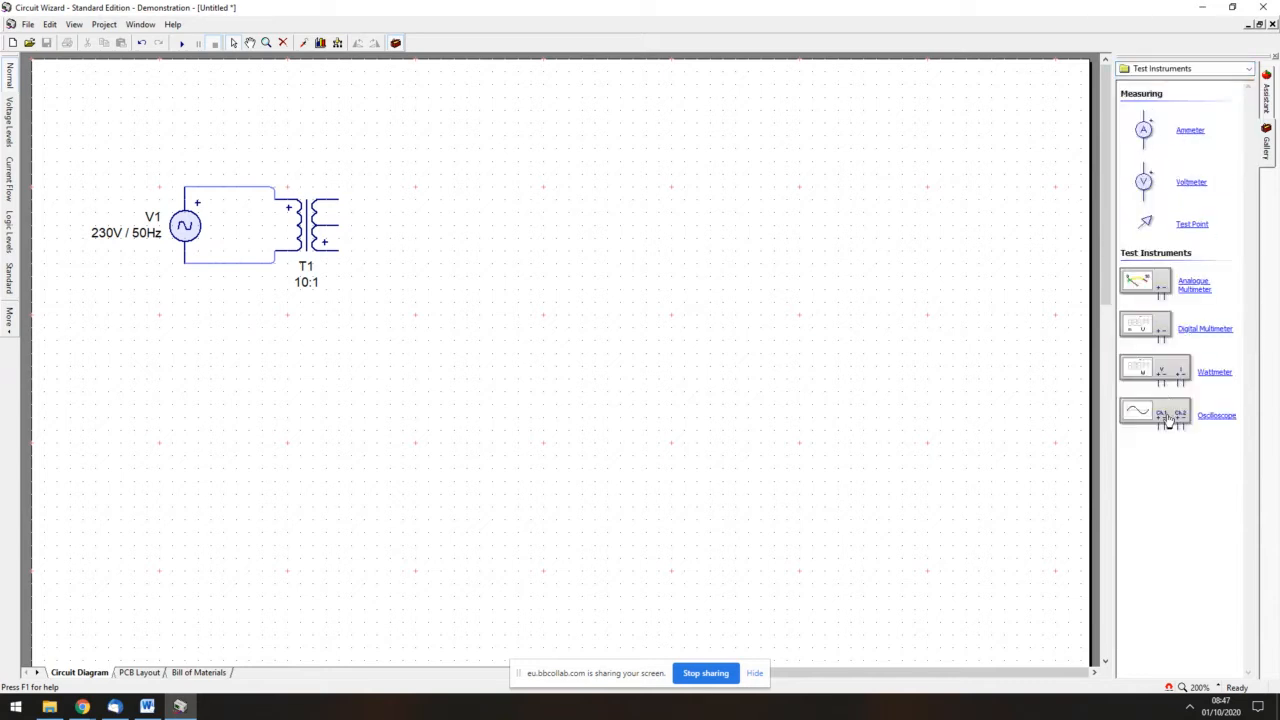
pyautogui.moveTo(1168, 420); pyautogui.dragTo(474, 113)
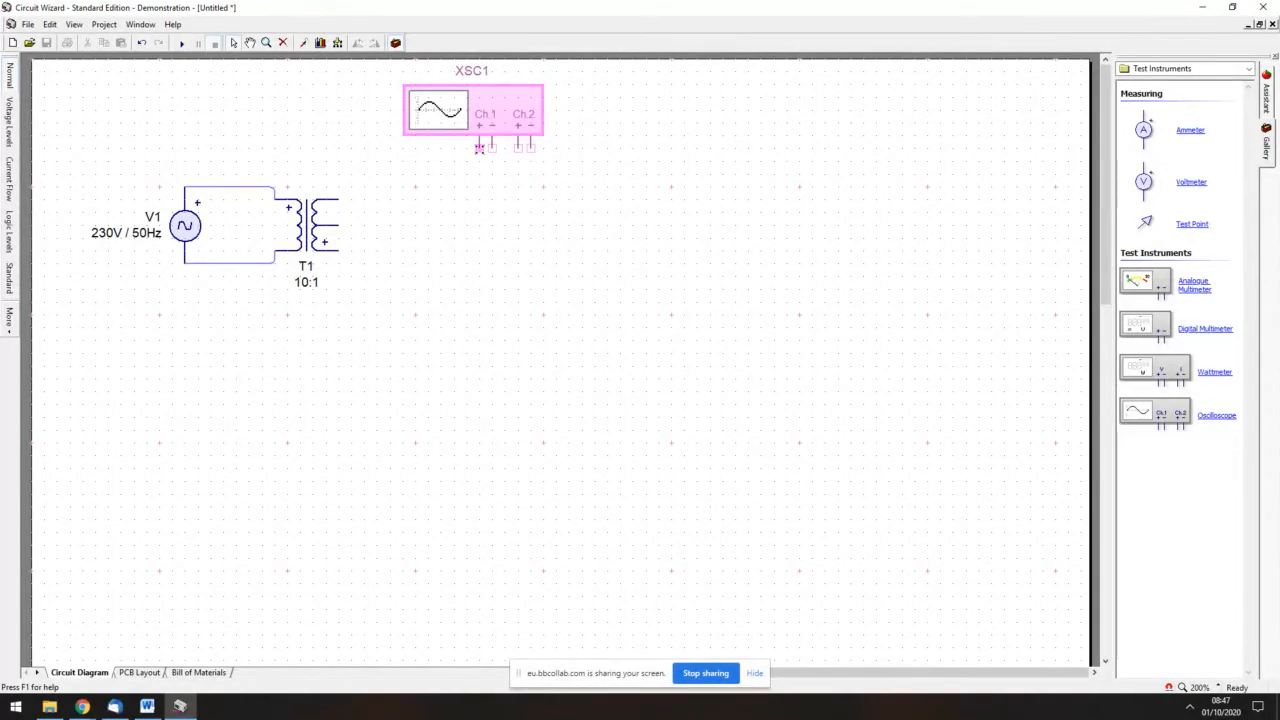
# - Wire oscilloscope channel 1 across the AC source and channel 2 across the outer terminals of the transformer's secondary winding
pyautogui.moveTo(479, 145); pyautogui.dragTo(235, 185)
pyautogui.moveTo(491, 145); pyautogui.dragTo(239, 263)
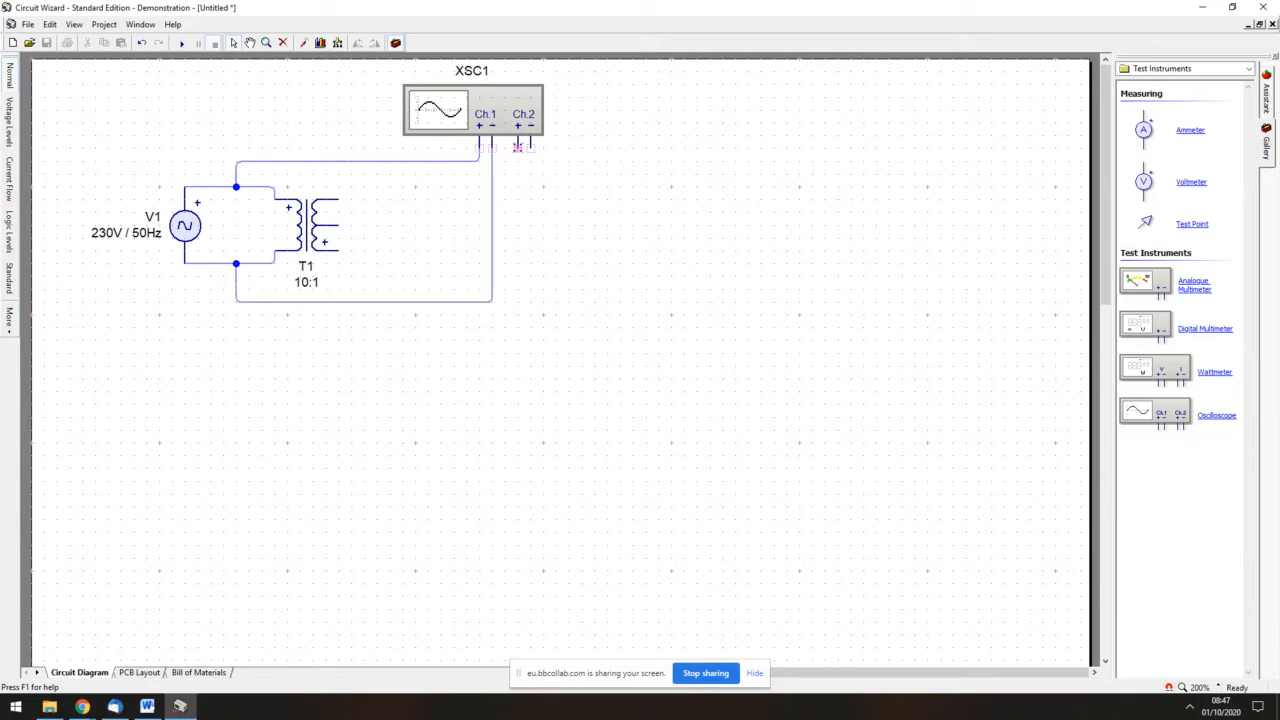
pyautogui.moveTo(517, 146); pyautogui.dragTo(339, 200)
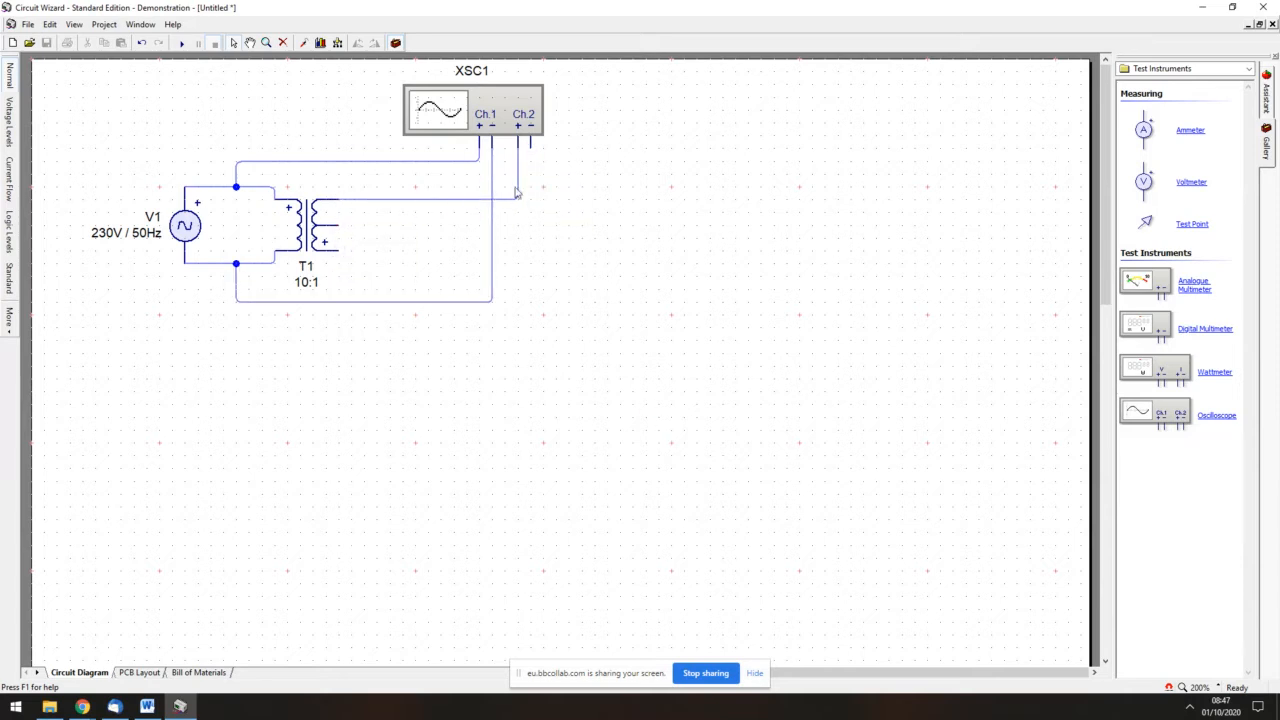
pyautogui.moveTo(530, 146); pyautogui.dragTo(336, 249)
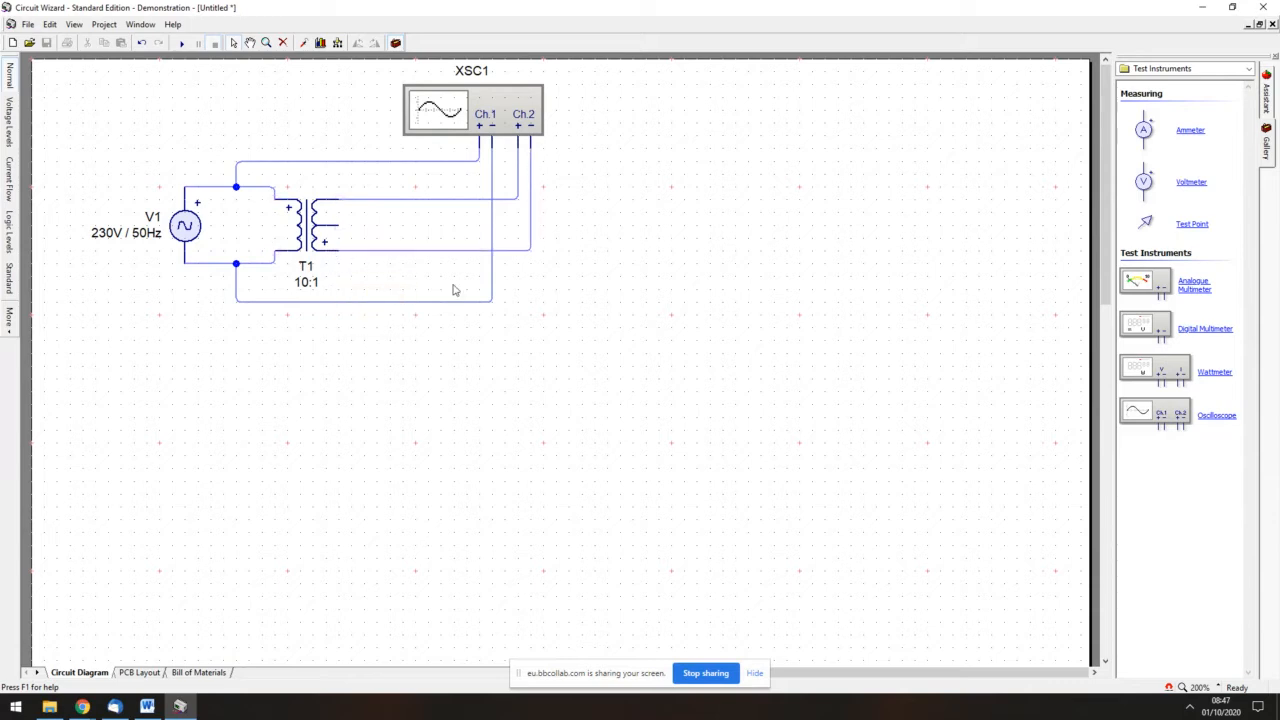
# - Add a wide graph for the oscilloscope in the empty area below the circuit
pyautogui.rightClick(494, 121)
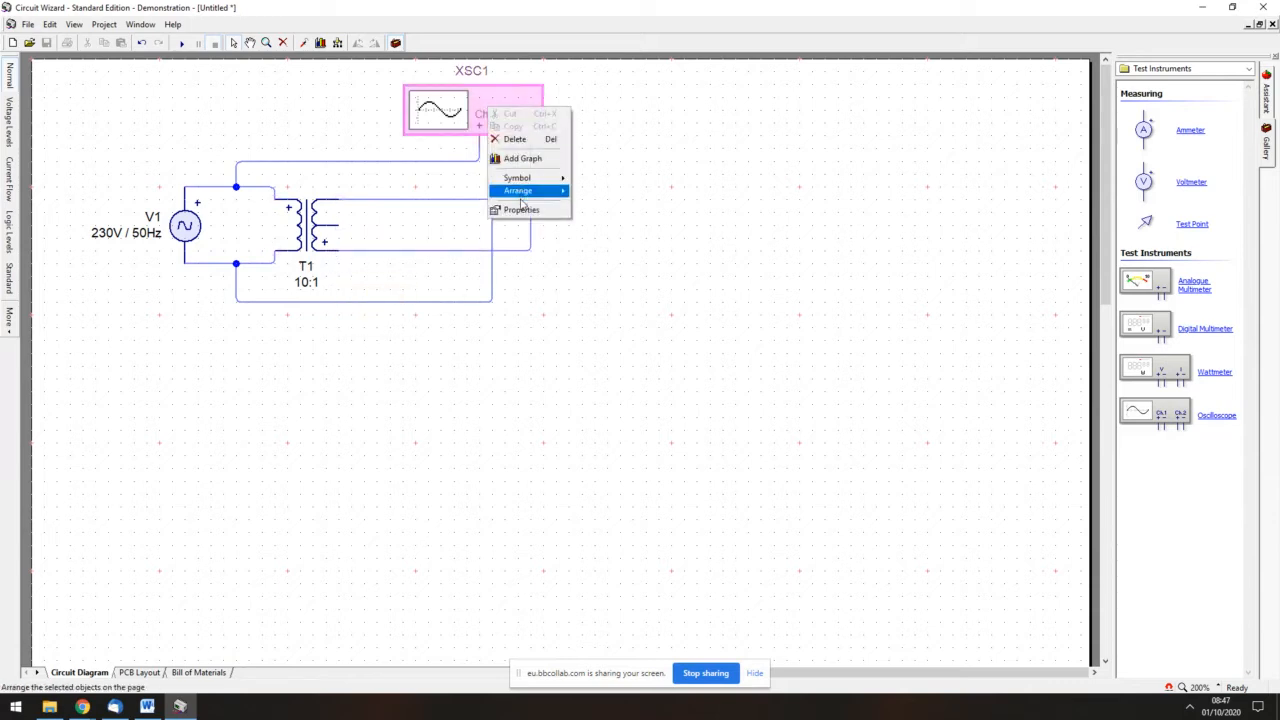
pyautogui.click(525, 158)
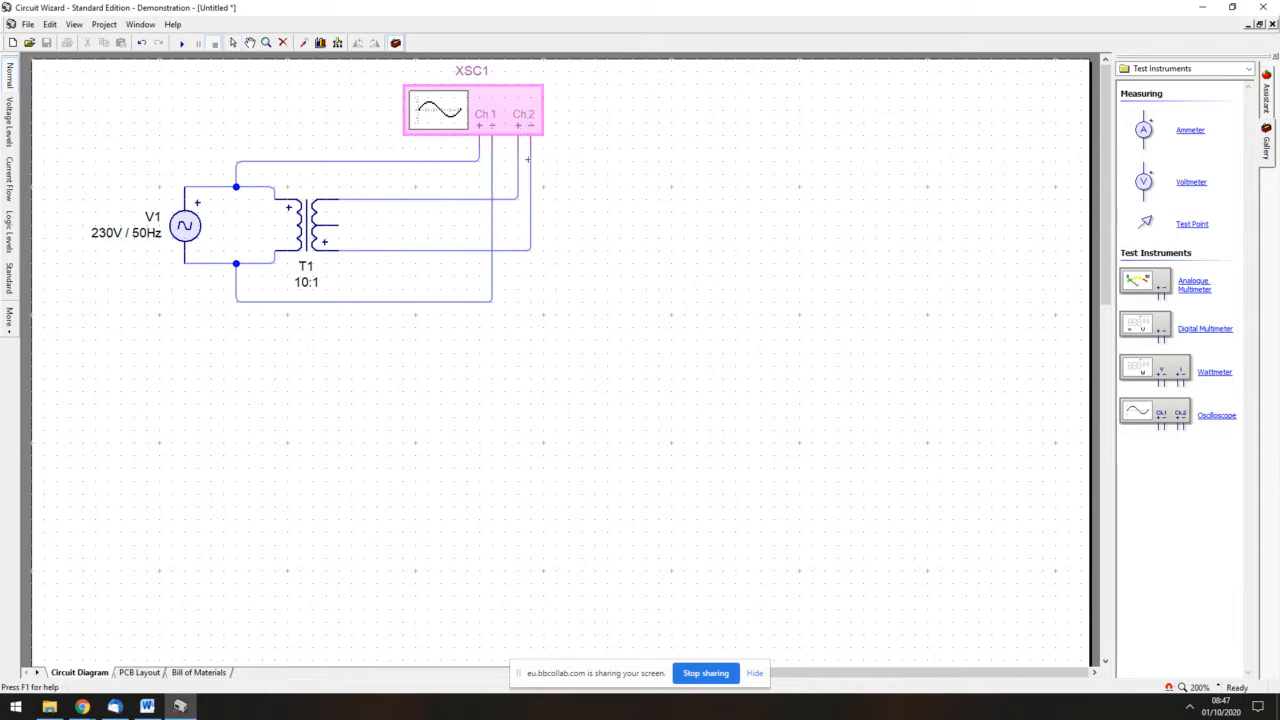
pyautogui.moveTo(123, 352); pyautogui.dragTo(952, 608)
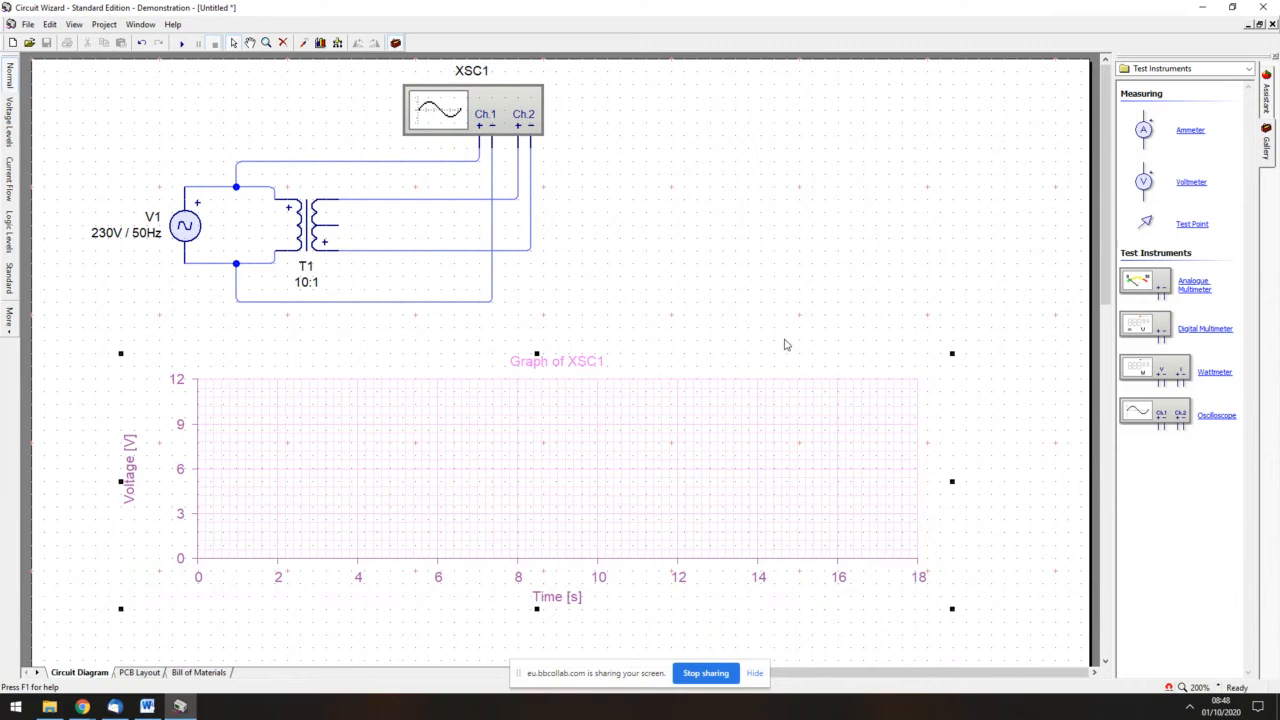
# - Try to run the circuit simulation
pyautogui.click(630, 294)
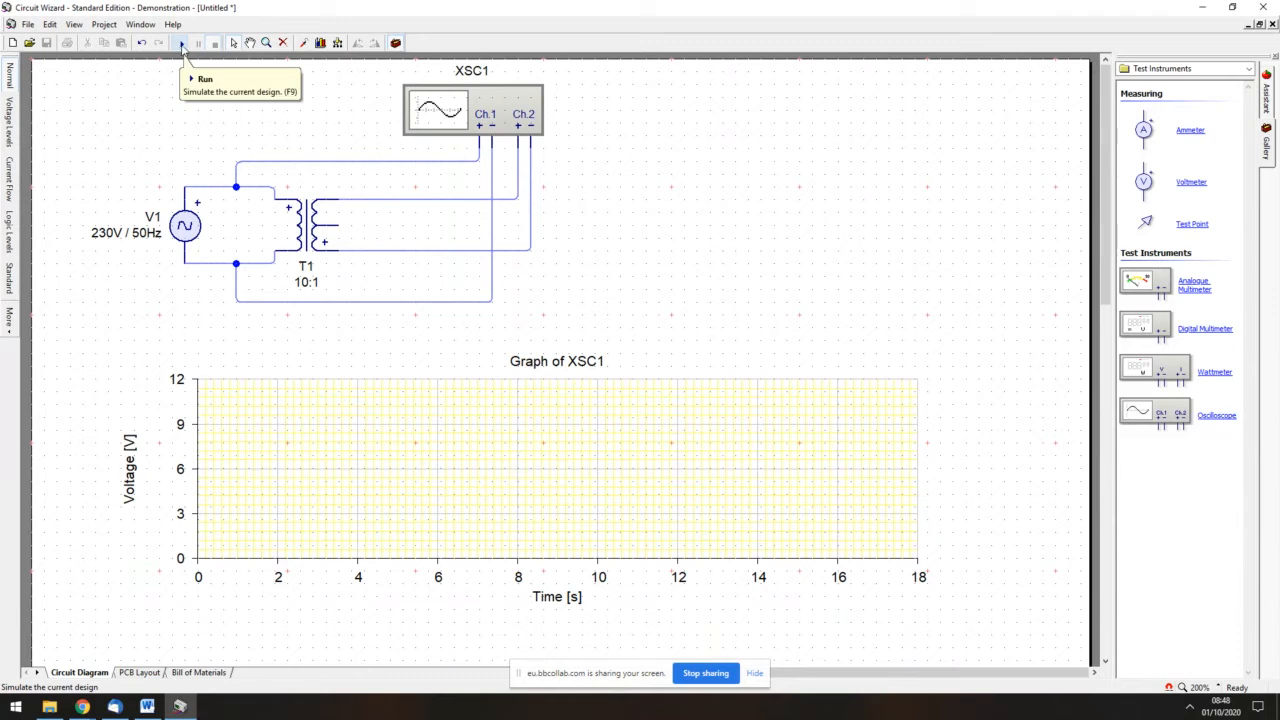
pyautogui.click(182, 44)
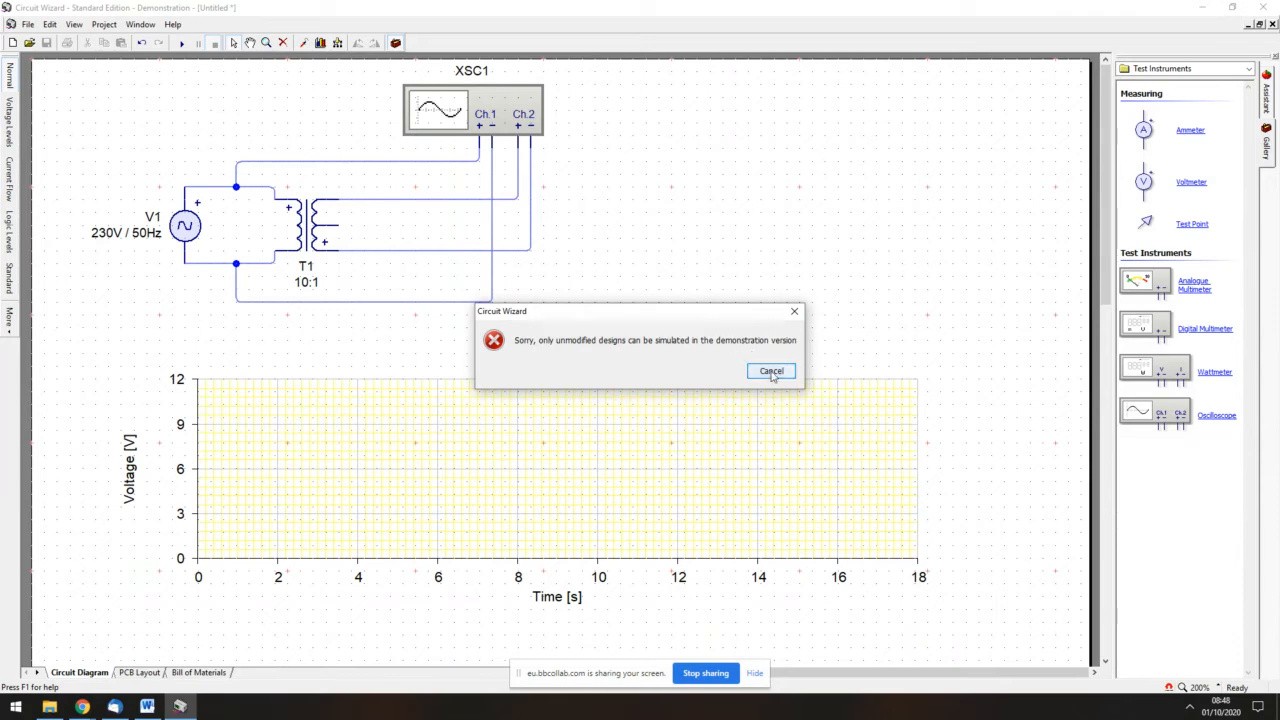
pyautogui.click(771, 372)
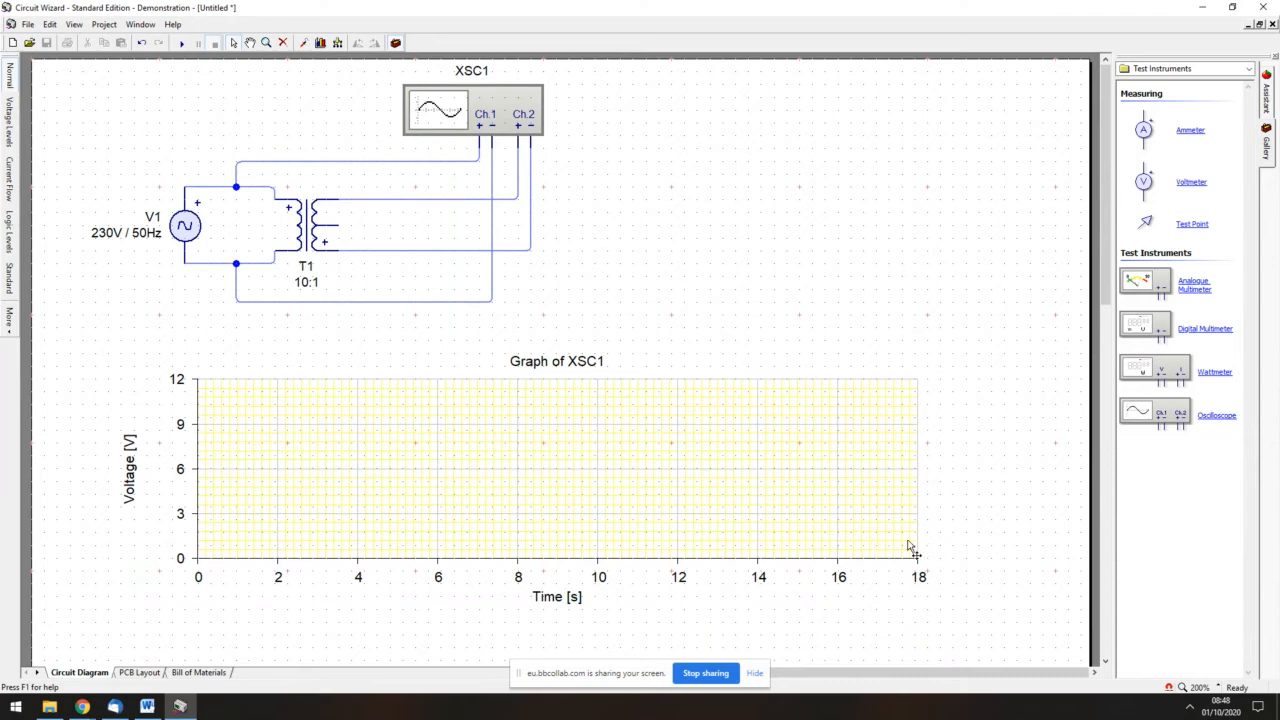
# - Clear the results of the oscilloscope graph
pyautogui.rightClick(563, 458)
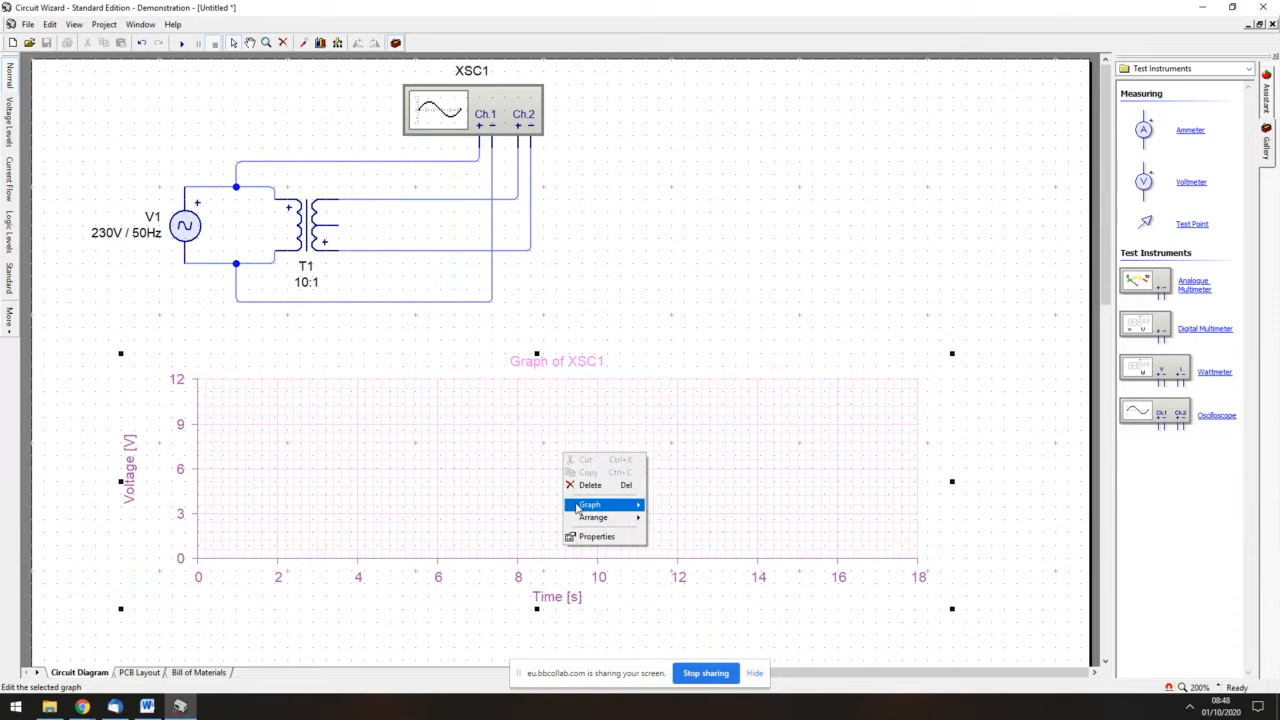
pyautogui.moveTo(592, 505)
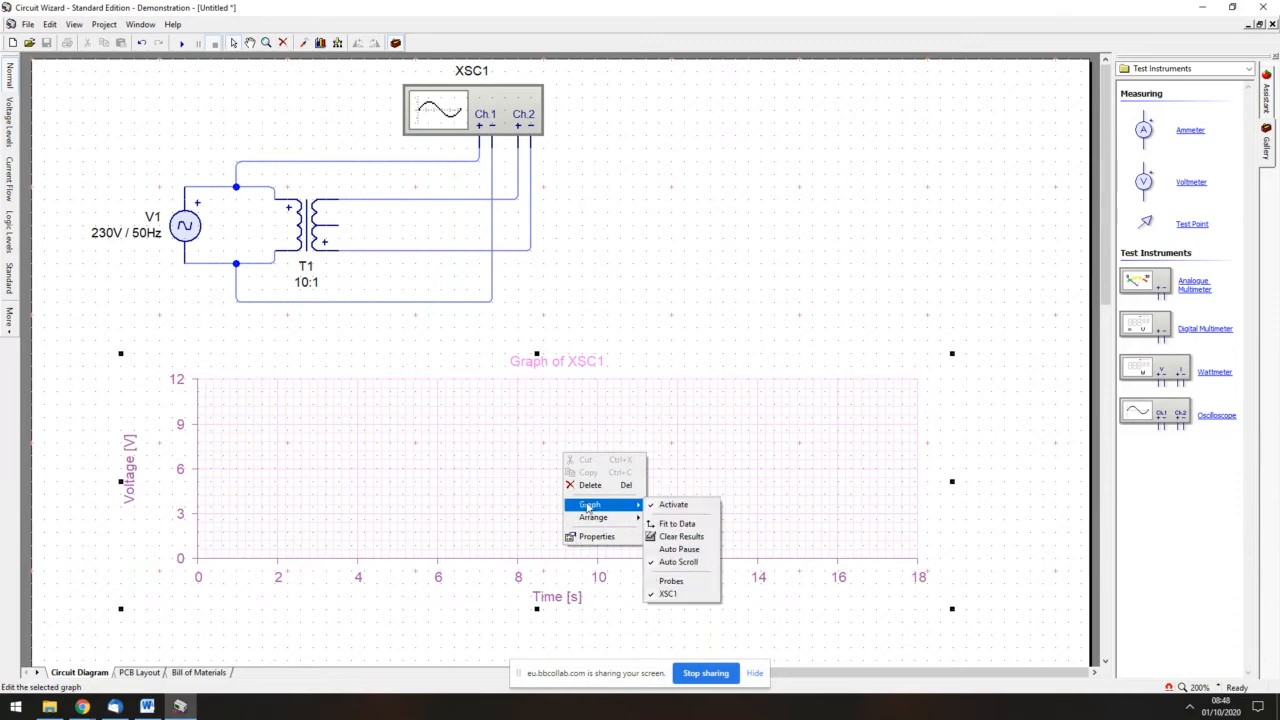
pyautogui.click(683, 537)
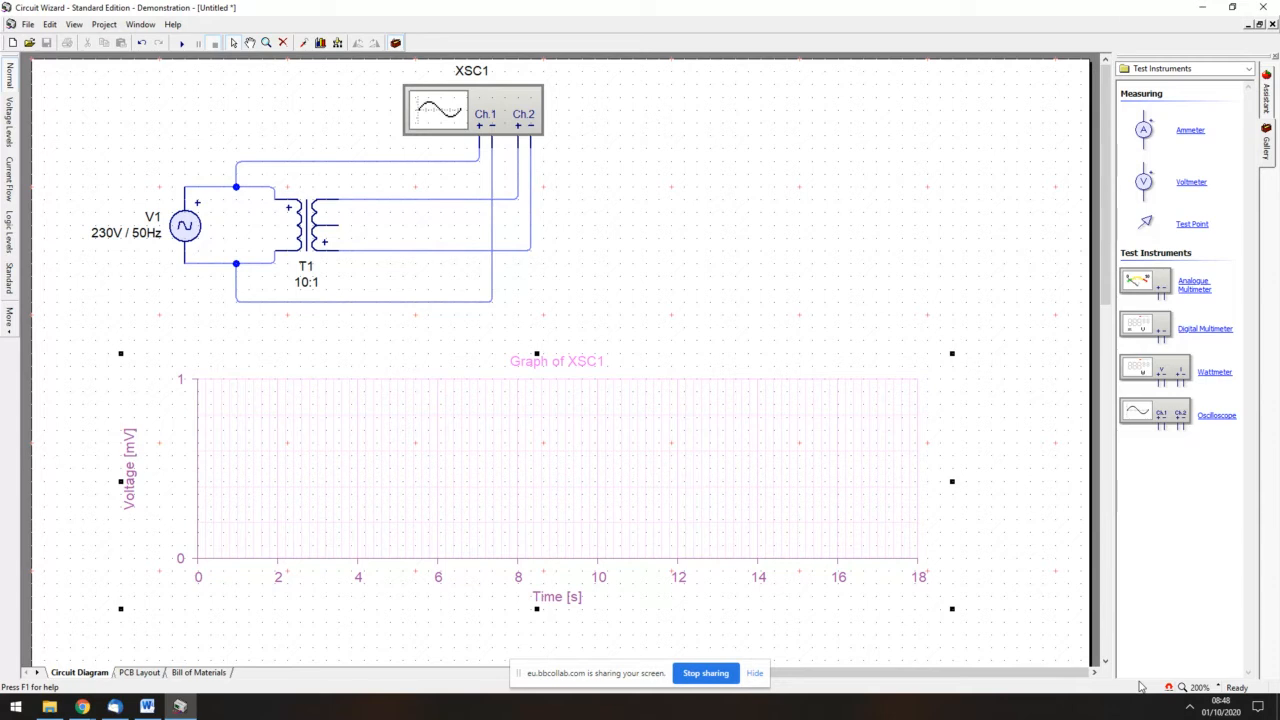
# - Switch to Snipping Tool, capture the oscilloscope graph area, and close the tool without saving the snip
pyautogui.click(16, 706)
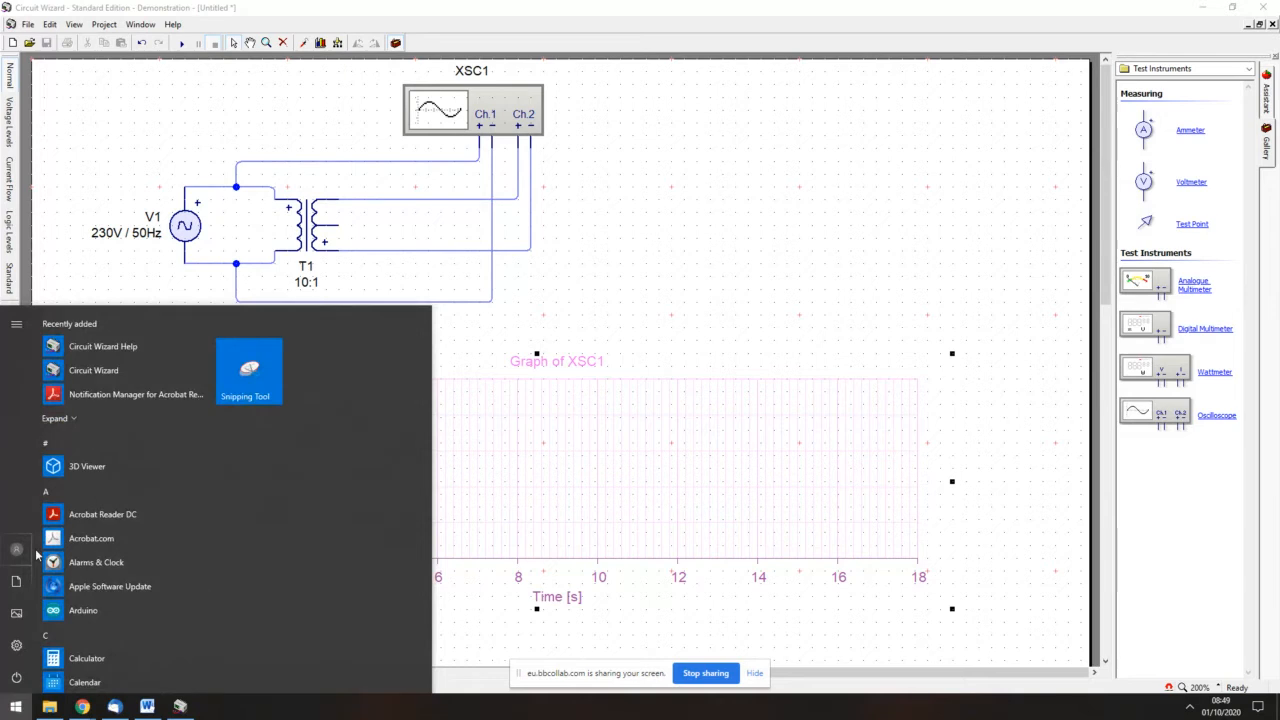
pyautogui.write('s')
pyautogui.click(92, 380)
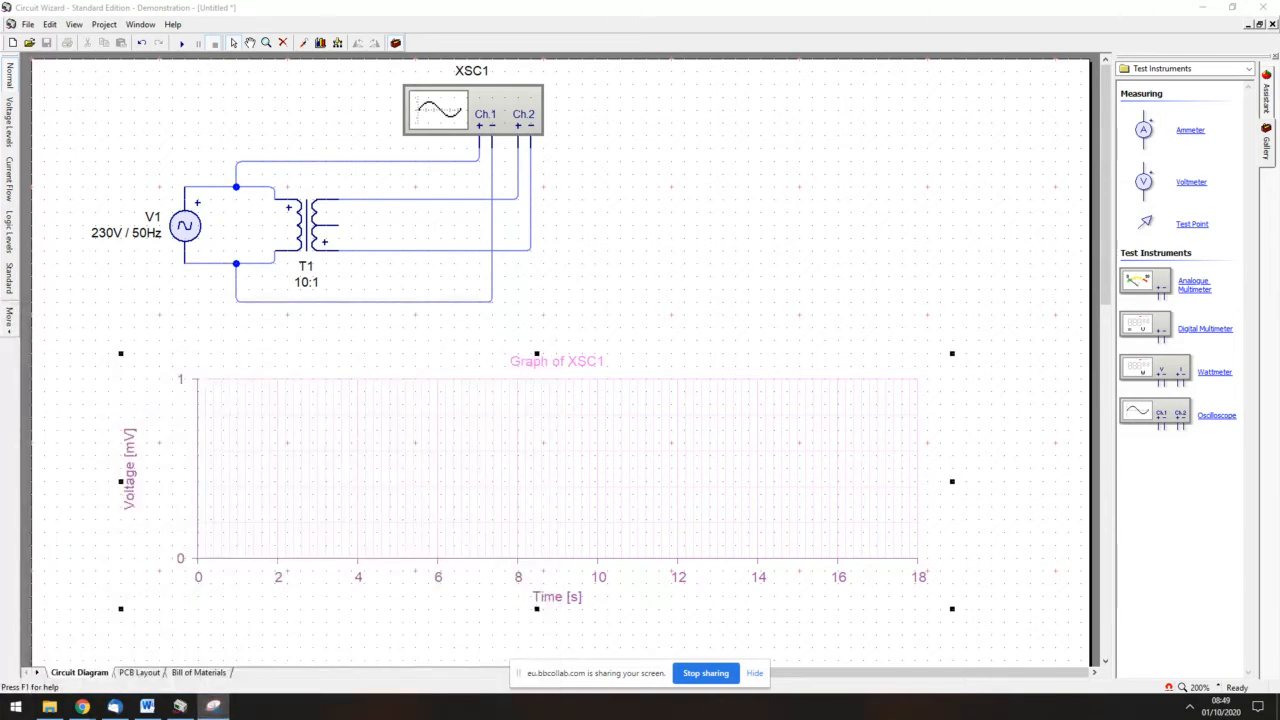
pyautogui.moveTo(1132, 86); pyautogui.dragTo(885, 86)
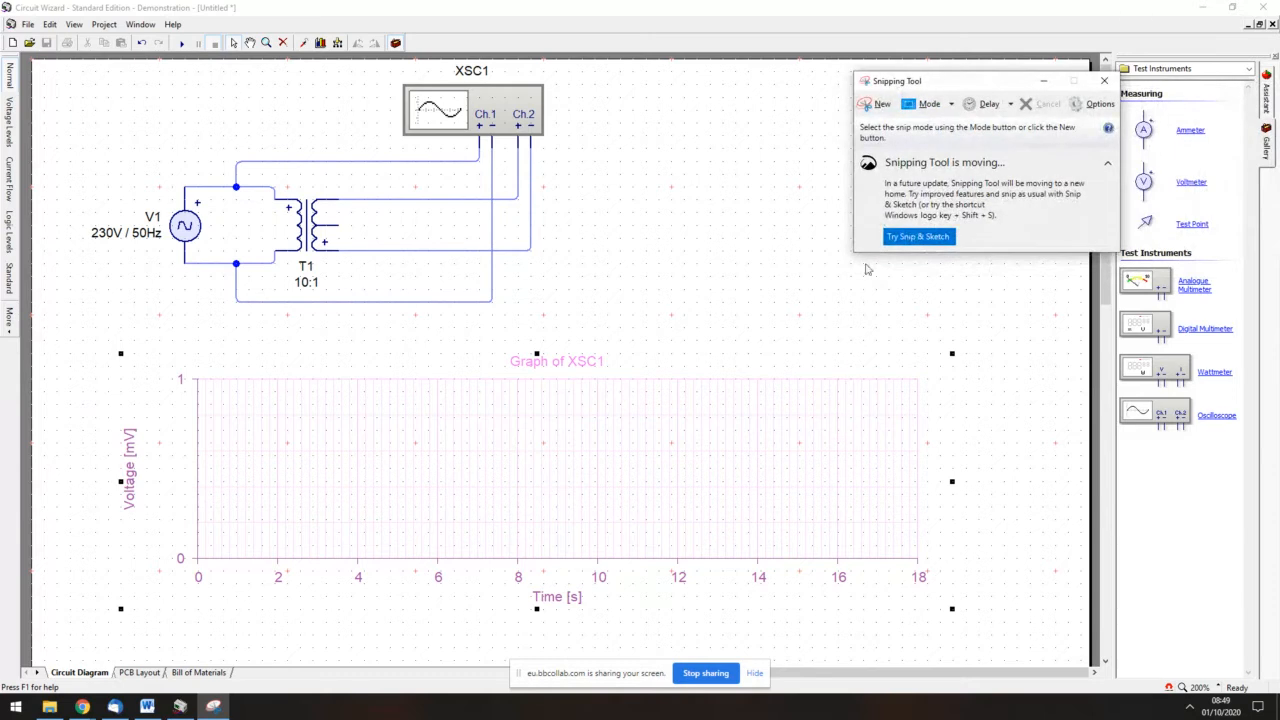
pyautogui.click(876, 104)
pyautogui.moveTo(105, 343); pyautogui.dragTo(975, 604)
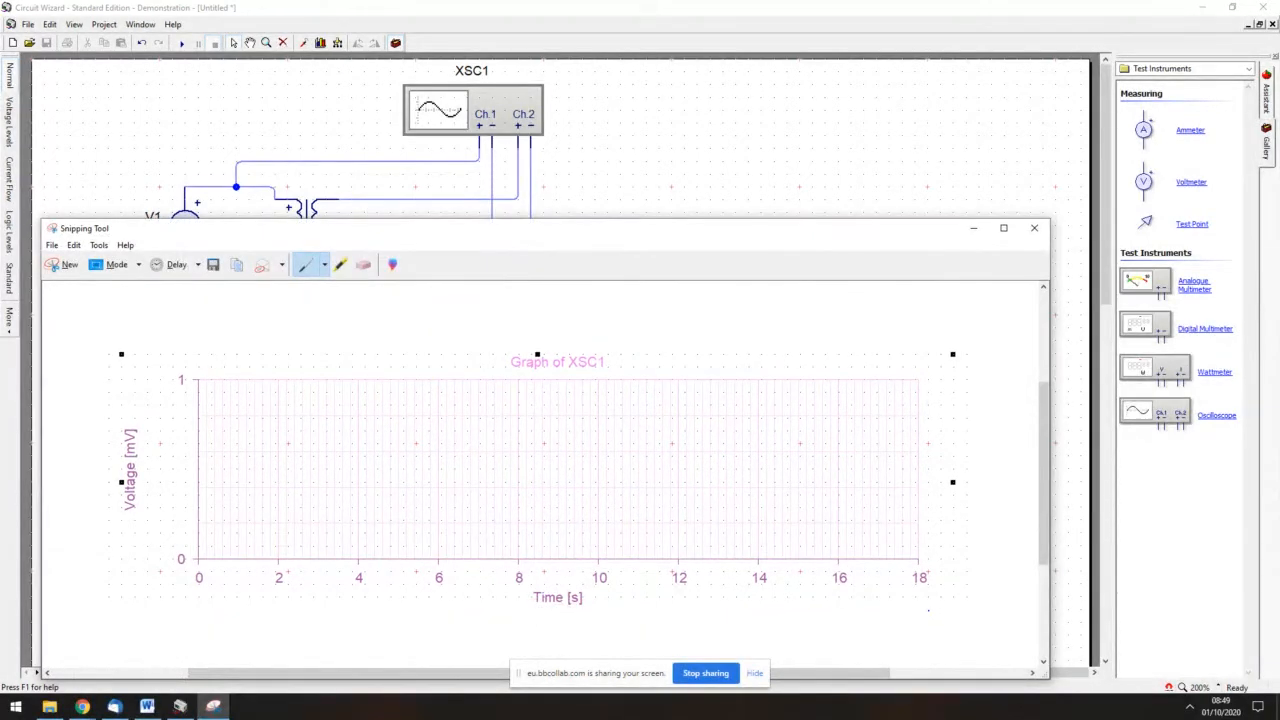
pyautogui.click(1036, 229)
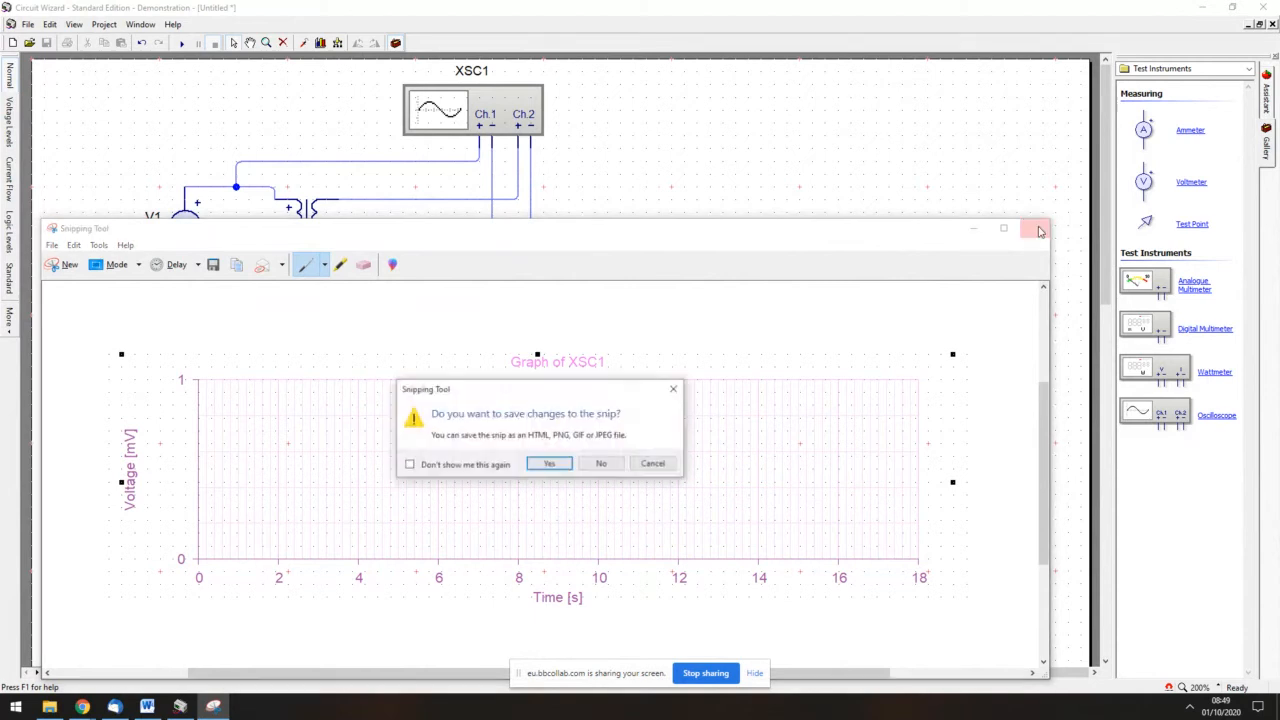
pyautogui.click(602, 464)
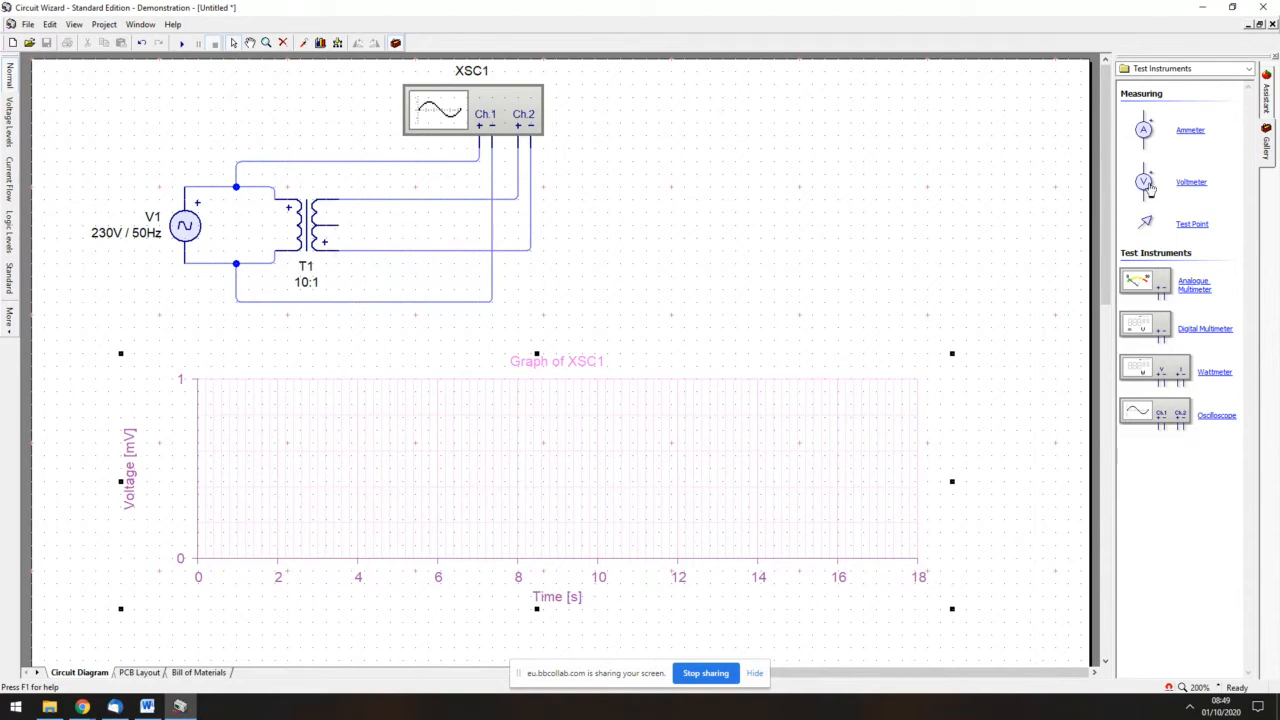
# - Delete the four wires connecting both oscilloscope channels to the source and the transformer secondary
pyautogui.click(463, 199)
pyautogui.press('Delete')
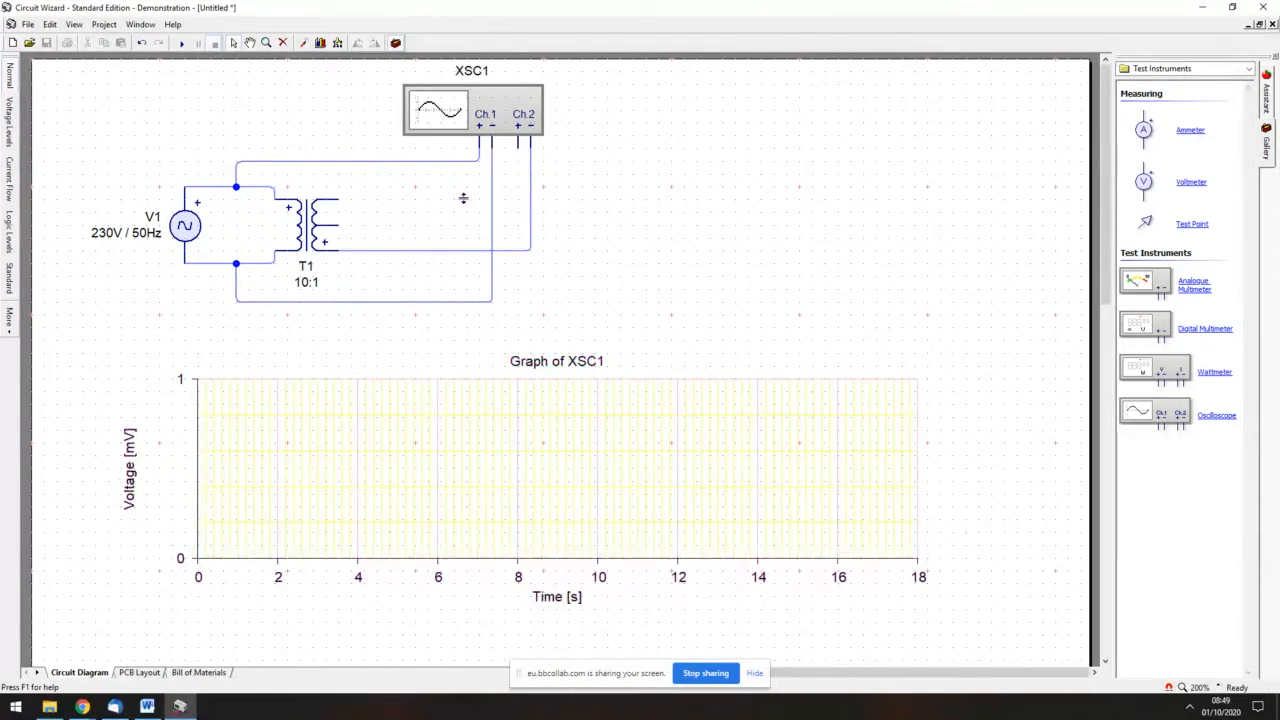
pyautogui.click(517, 249)
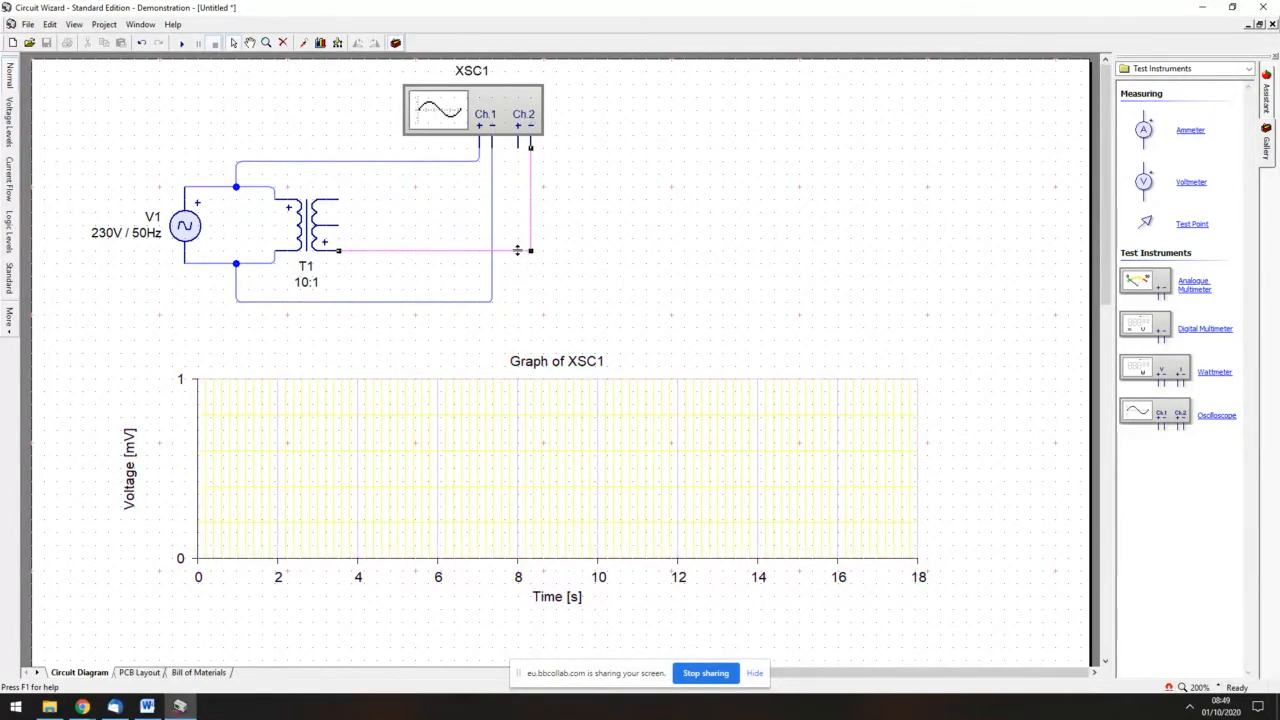
pyautogui.press('Delete')
pyautogui.click(385, 161)
pyautogui.press('Delete')
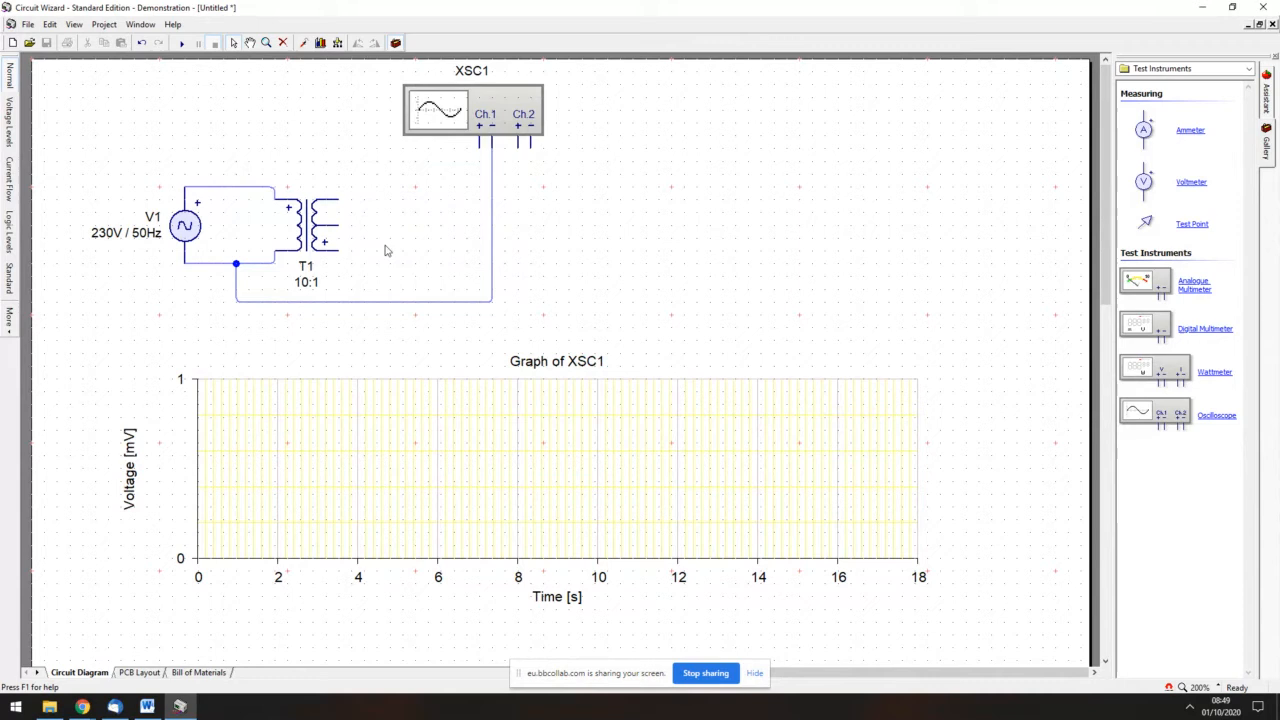
pyautogui.click(400, 300)
pyautogui.press('Delete')
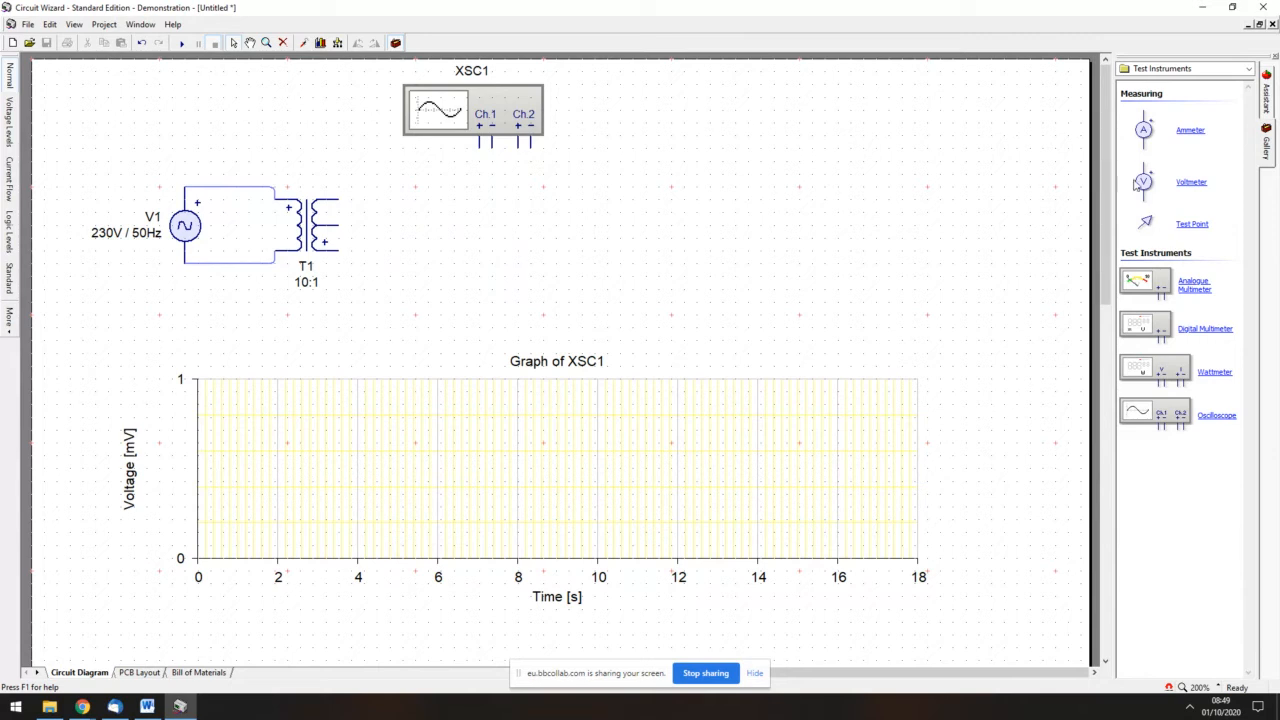
# - Place a bridge rectifier beside transformer T1 and wire its two AC pins to the ends of the transformer secondary
pyautogui.click(1250, 70)
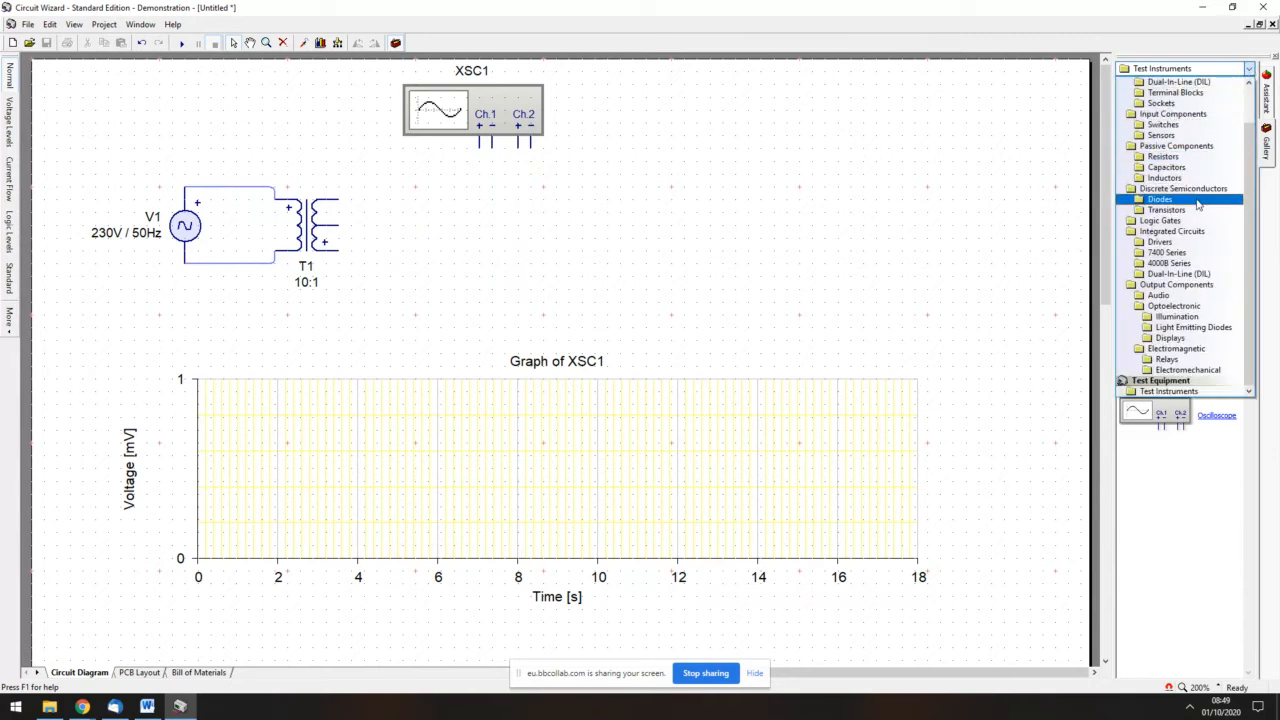
pyautogui.click(1198, 204)
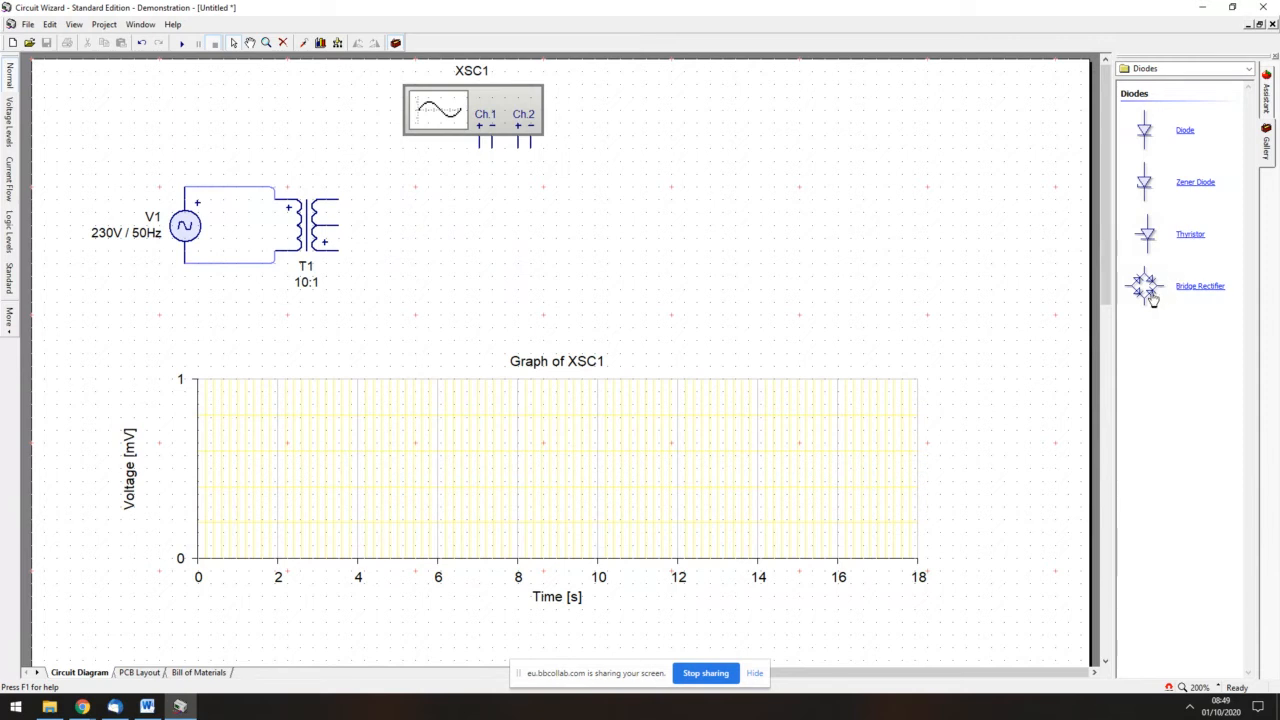
pyautogui.moveTo(1150, 290); pyautogui.dragTo(425, 230)
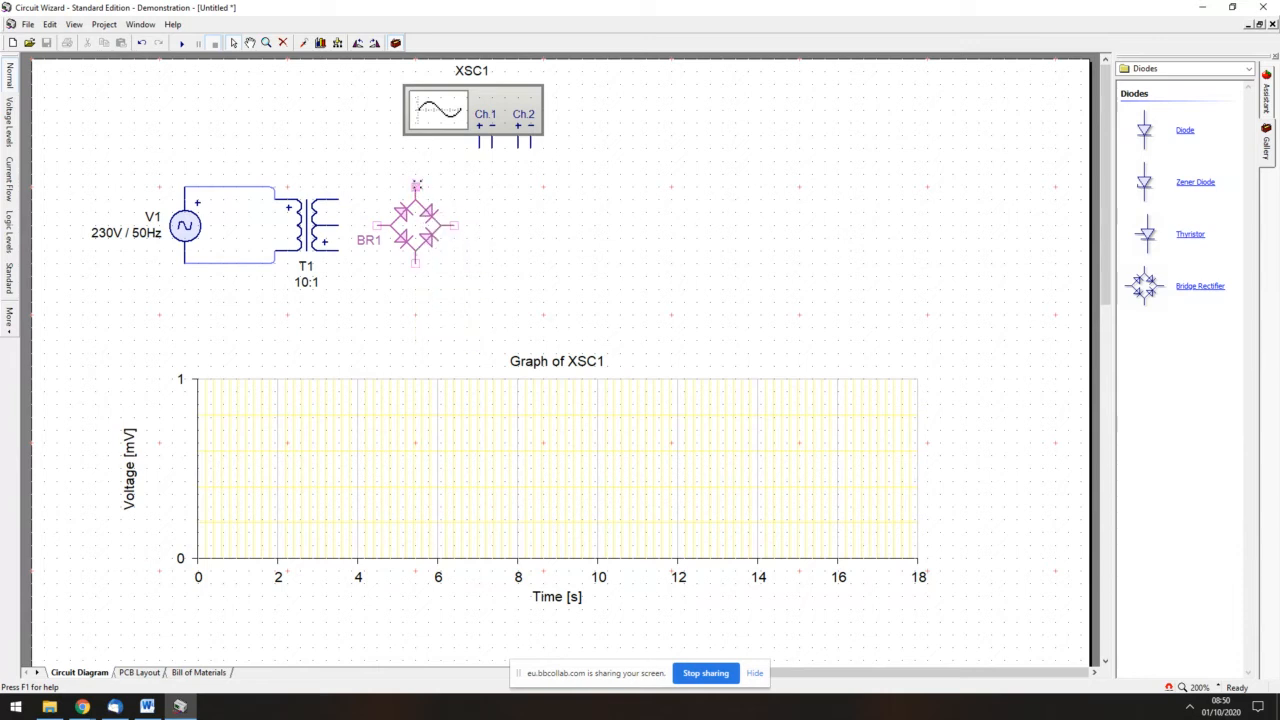
pyautogui.moveTo(417, 186); pyautogui.dragTo(339, 190)
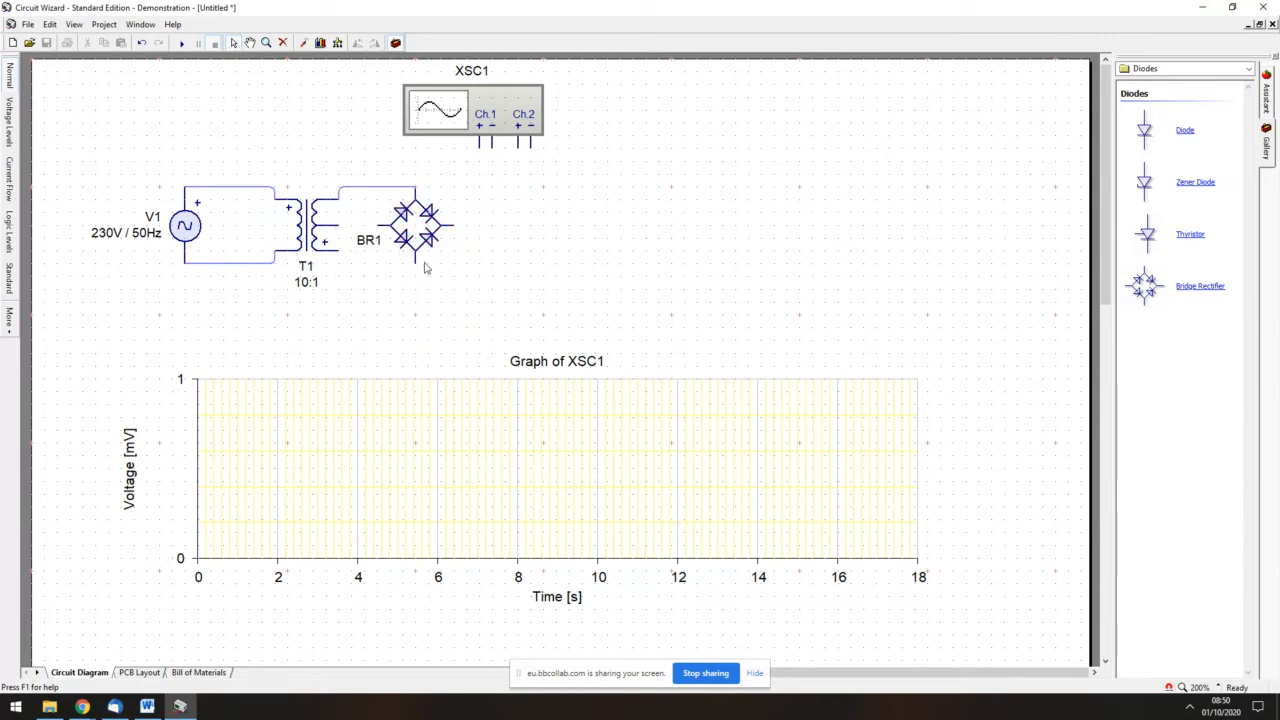
pyautogui.moveTo(415, 263); pyautogui.dragTo(339, 263)
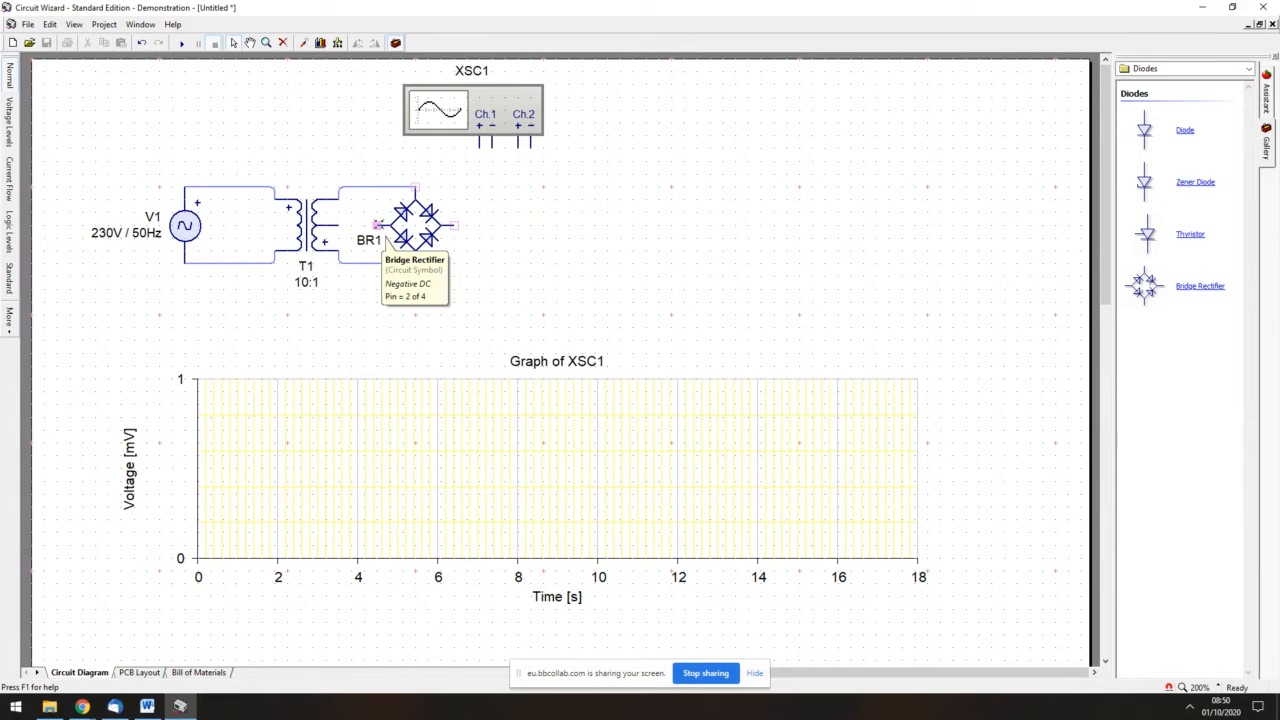
pyautogui.click(479, 146)
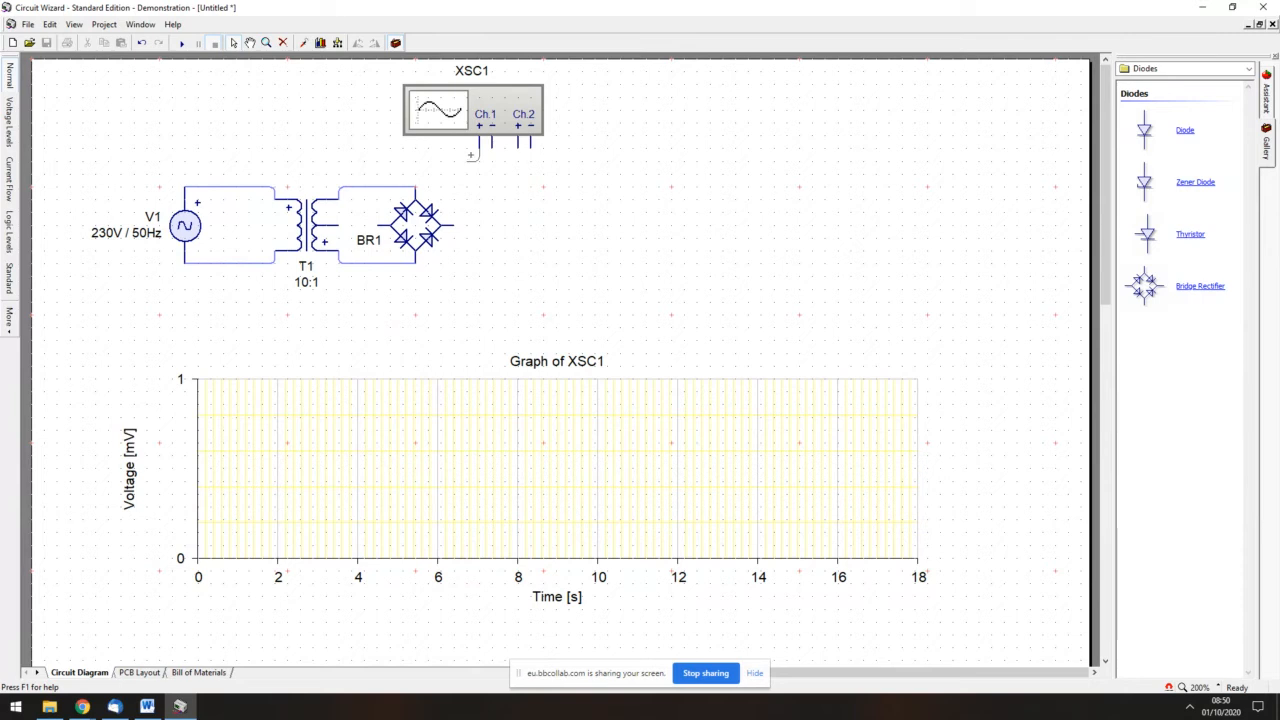
pyautogui.click(478, 156)
# - Place a 1k resistor as the load on the output side of the bridge rectifier
pyautogui.click(1249, 68)
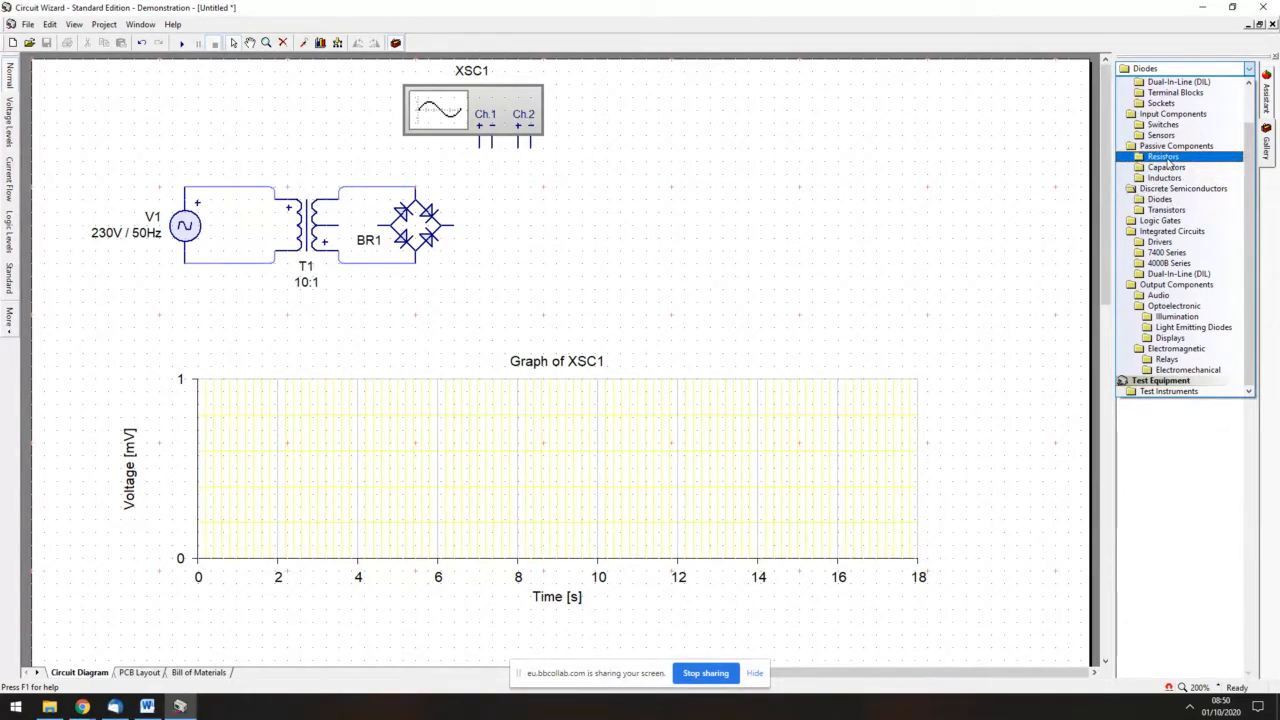
pyautogui.click(1163, 157)
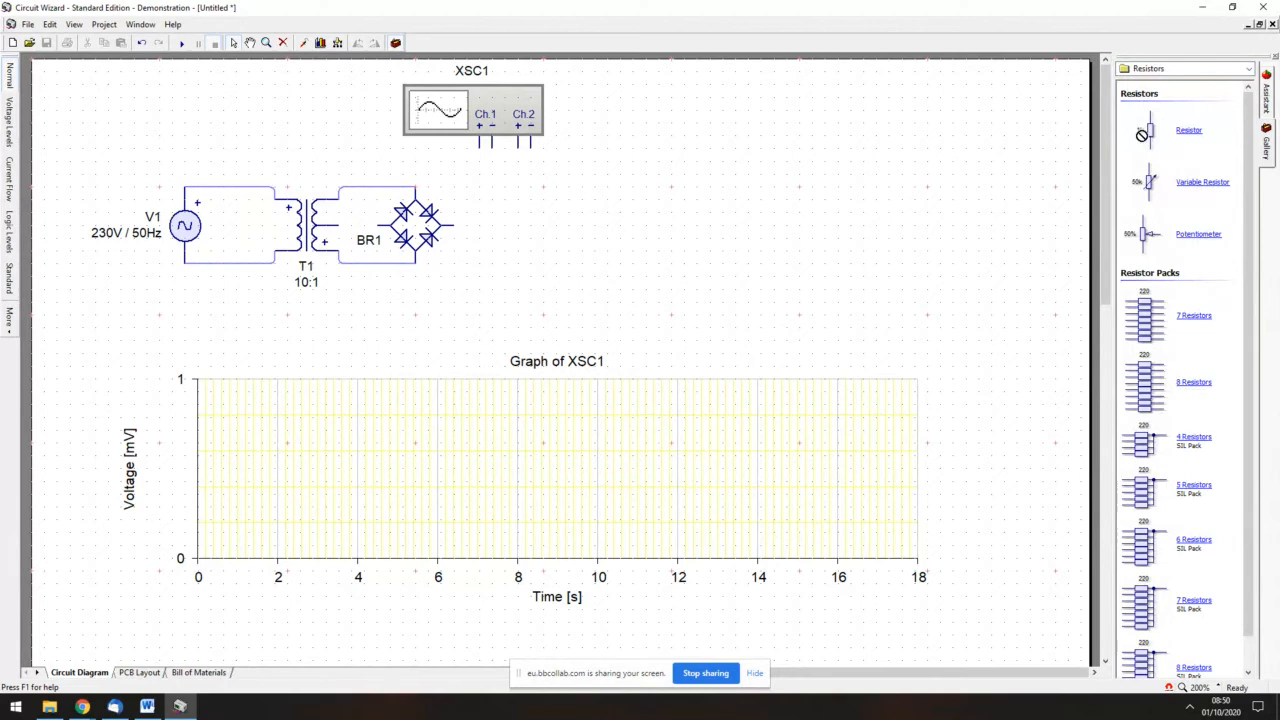
pyautogui.moveTo(1142, 135); pyautogui.dragTo(505, 187)
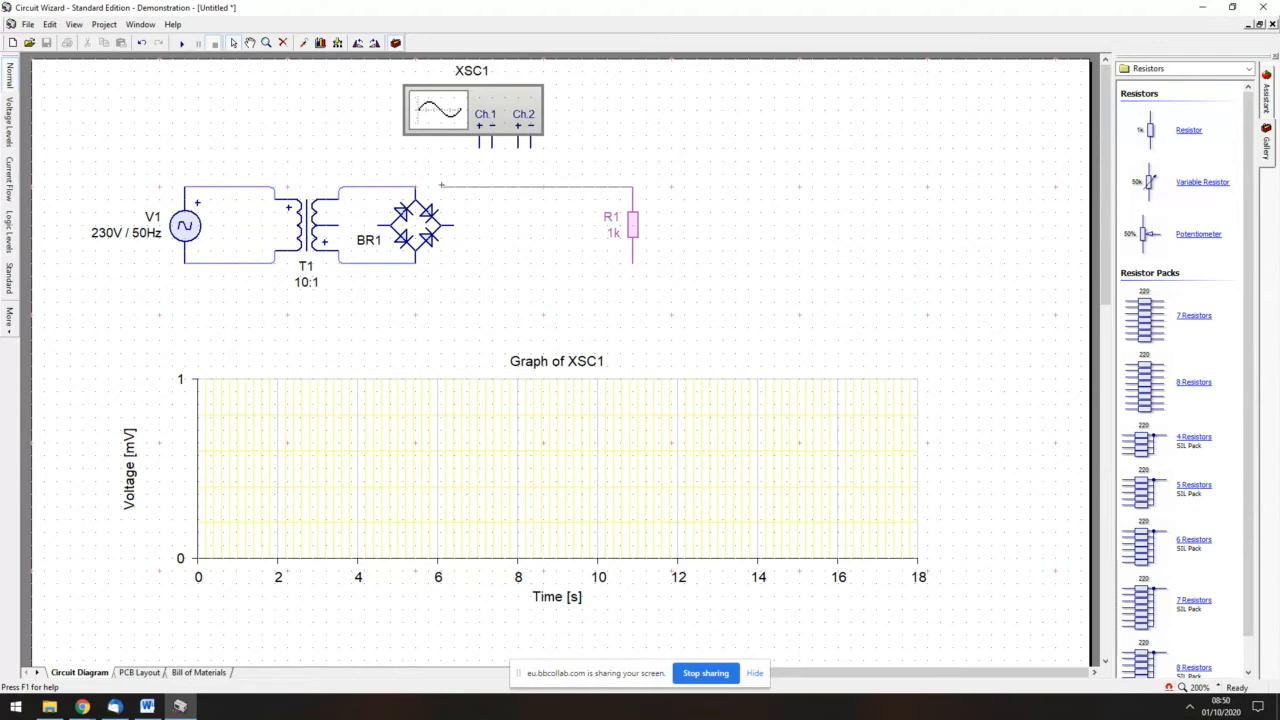
pyautogui.moveTo(422, 187); pyautogui.dragTo(415, 187)
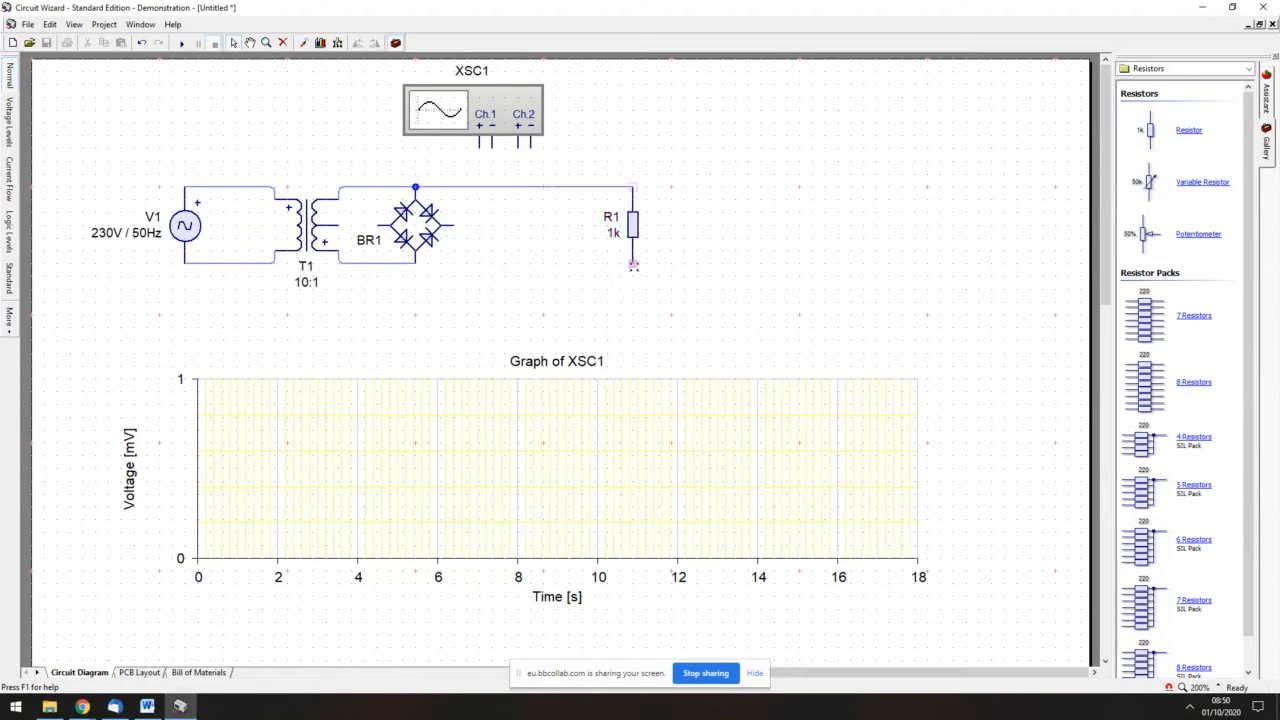
pyautogui.moveTo(632, 264)
pyautogui.mouseDown()
pyautogui.moveTo(597, 271)
pyautogui.moveTo(556, 190)
pyautogui.mouseUp()
pyautogui.click(555, 187)
pyautogui.press('Delete')
# - Wire the 1k load resistor between the bridge rectifier's positive and negative DC pins
pyautogui.moveTo(455, 226)
pyautogui.mouseDown()
pyautogui.moveTo(592, 222)
pyautogui.moveTo(585, 198)
pyautogui.moveTo(632, 192)
pyautogui.mouseUp()
pyautogui.moveTo(631, 238); pyautogui.dragTo(378, 240)
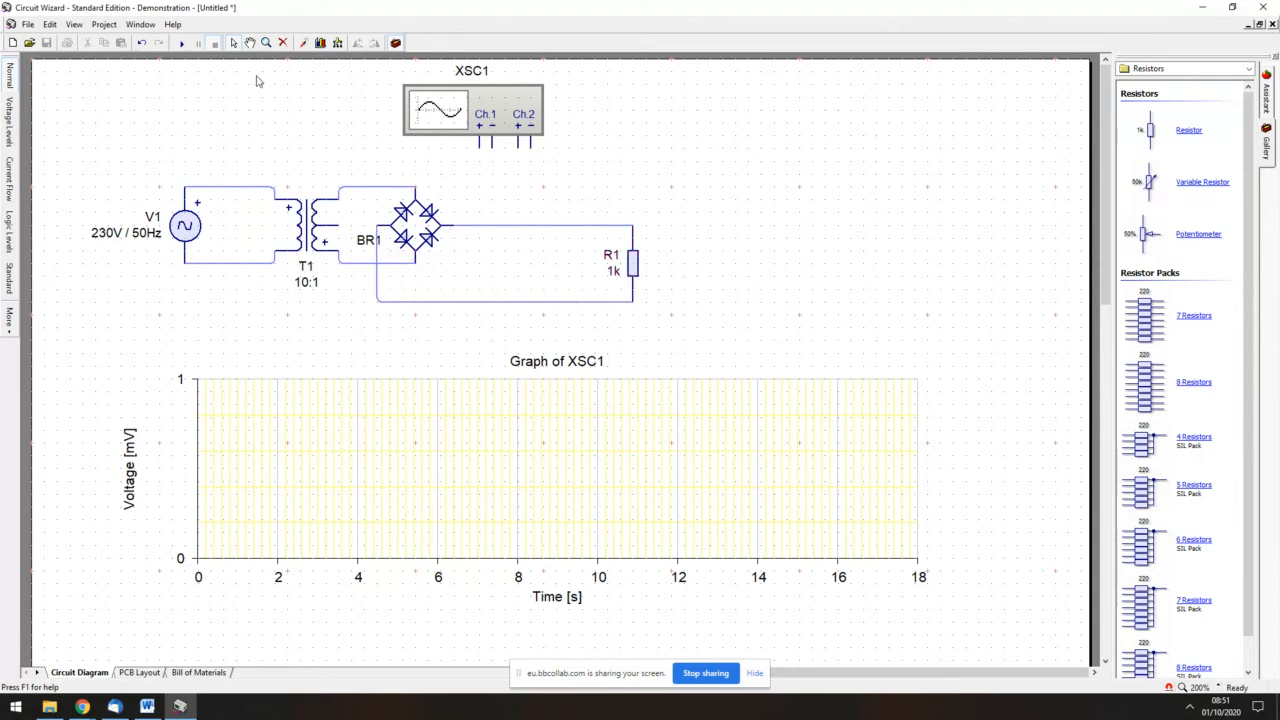
# - Add a ground symbol to the return wire between the load resistor and the rectifier's negative DC pin
pyautogui.click(1246, 75)
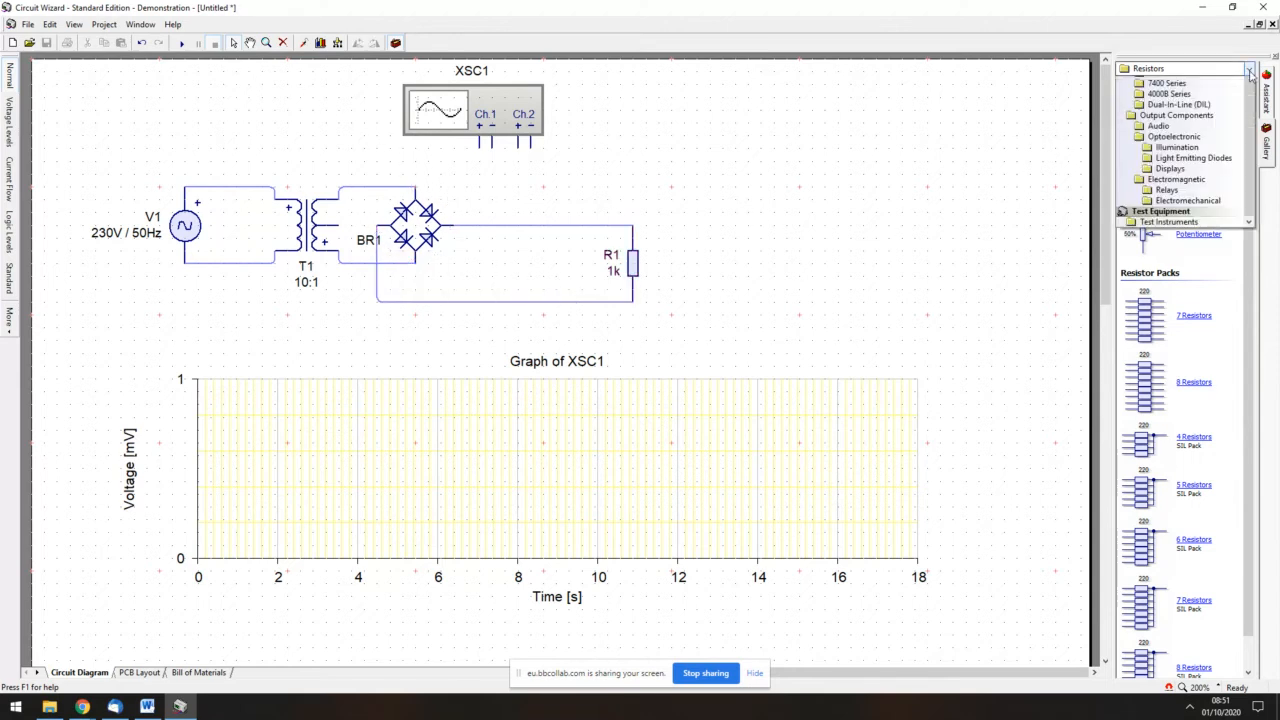
pyautogui.scroll(2, 1175, 130)
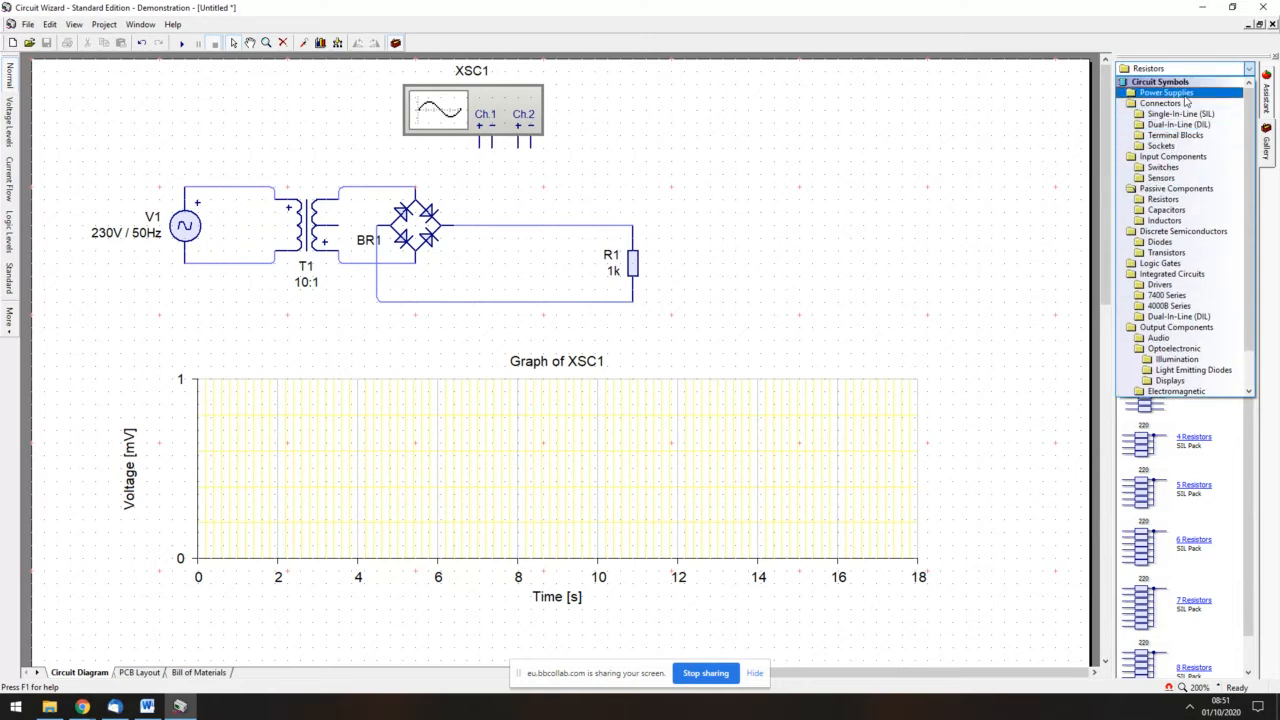
pyautogui.click(1186, 96)
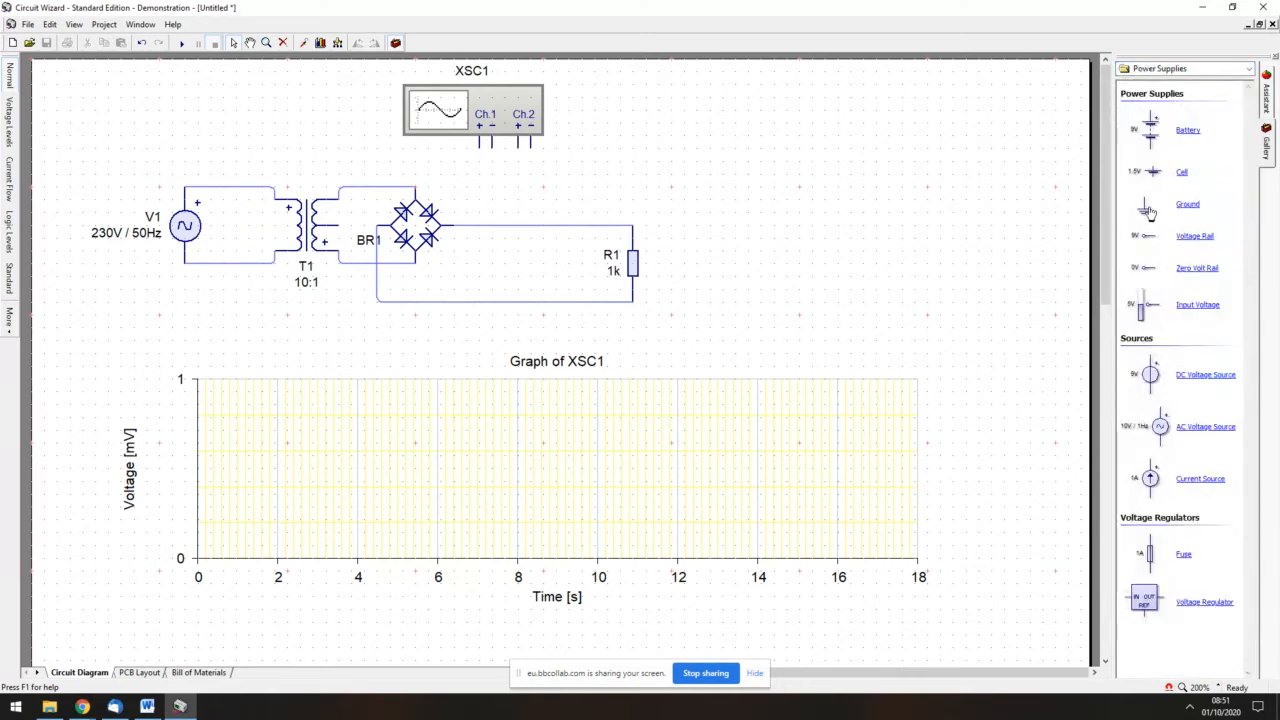
pyautogui.moveTo(1145, 215)
pyautogui.mouseDown()
pyautogui.moveTo(382, 348)
pyautogui.moveTo(377, 300)
pyautogui.mouseUp()
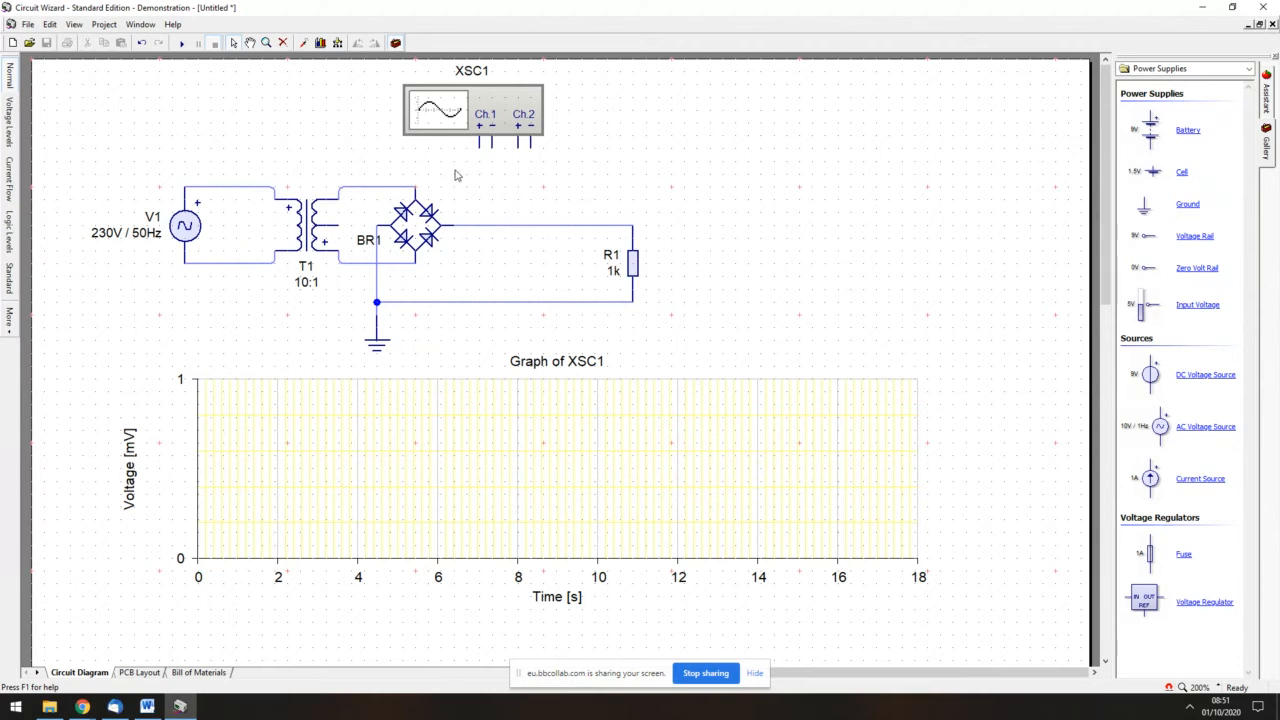
# - Connect oscilloscope channel 1 across the transformer secondary and channel 2 across the rectifier's output to the load resistor
pyautogui.moveTo(479, 143); pyautogui.dragTo(338, 187)
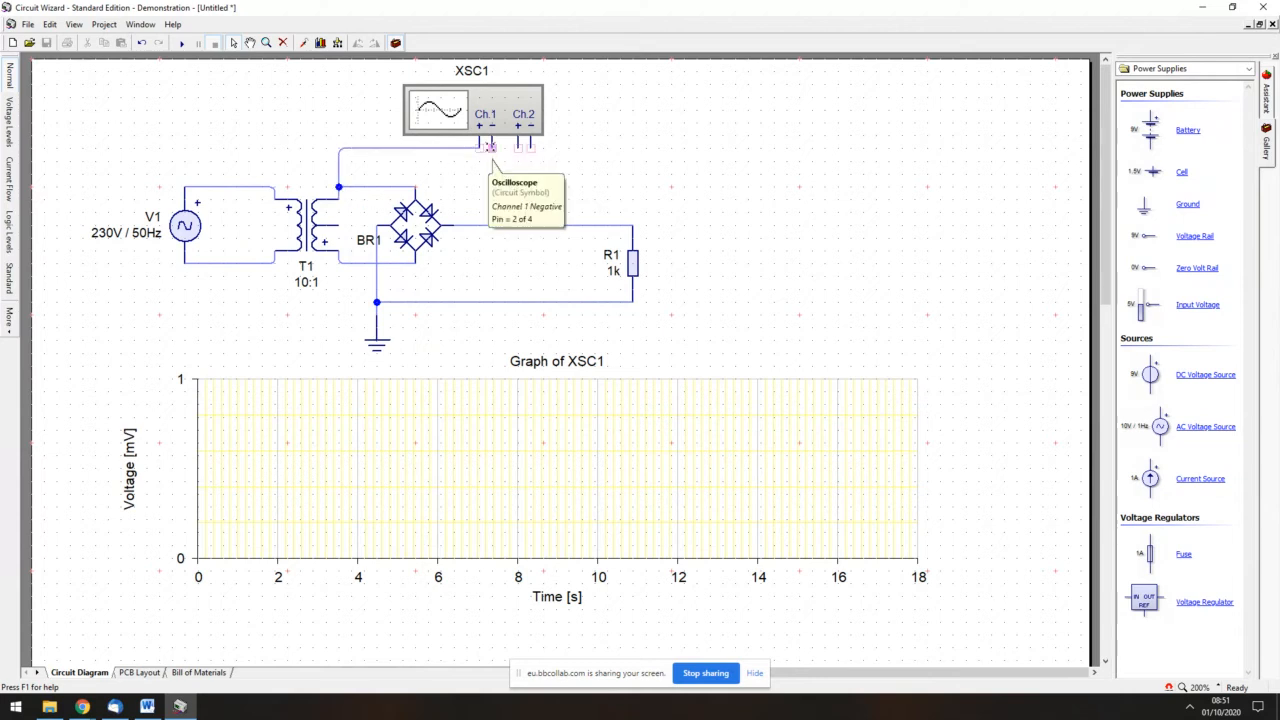
pyautogui.moveTo(491, 143); pyautogui.dragTo(338, 264)
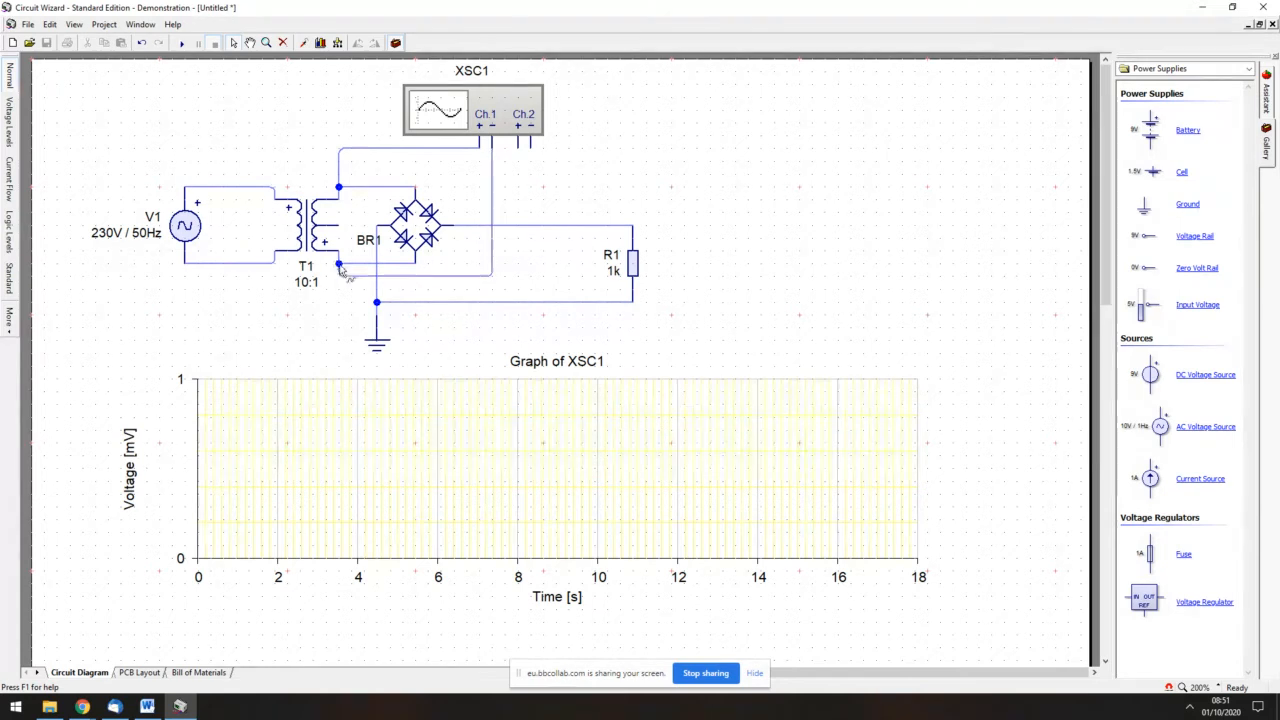
pyautogui.moveTo(518, 145); pyautogui.dragTo(518, 226)
pyautogui.moveTo(530, 142); pyautogui.dragTo(530, 302)
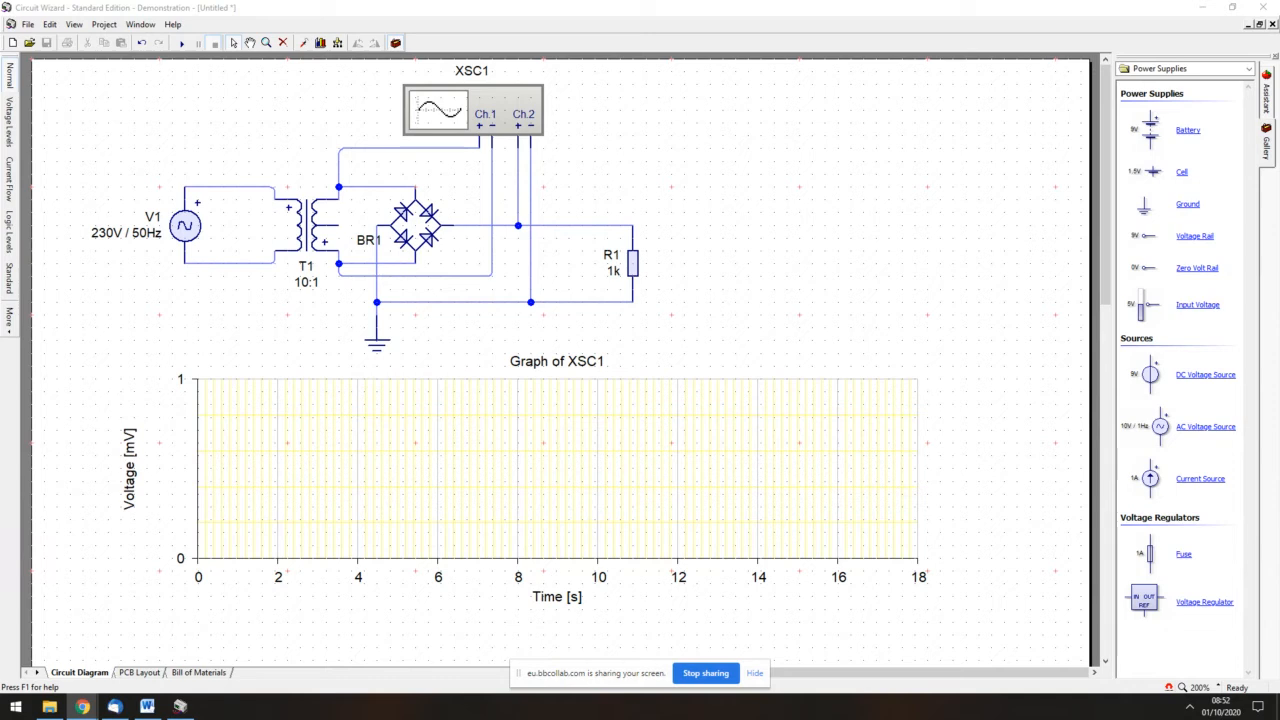
# - Switch to the Chrome page on full wave rectifiers, examine the bridge half-cycle diagrams and smoothing capacitor section, and return to Circuit Wizard
pyautogui.moveTo(1279, 10); pyautogui.dragTo(505, 1)
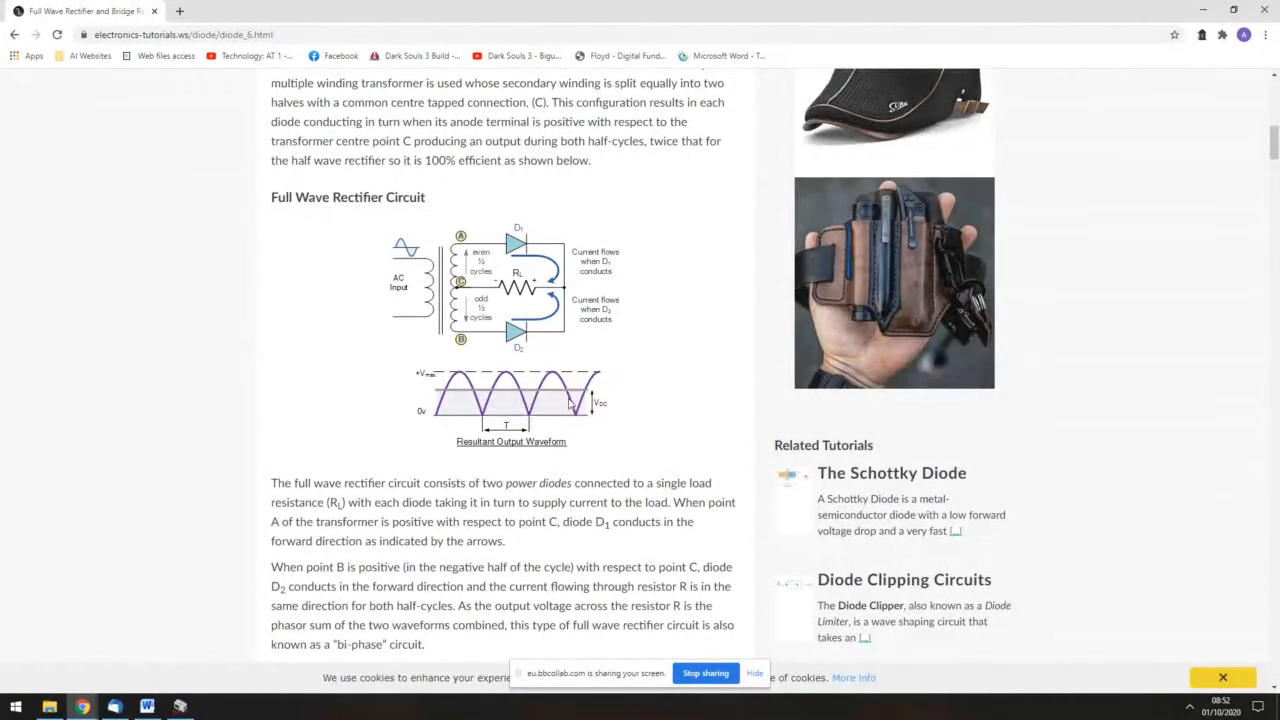
pyautogui.scroll(-5, 575, 425)
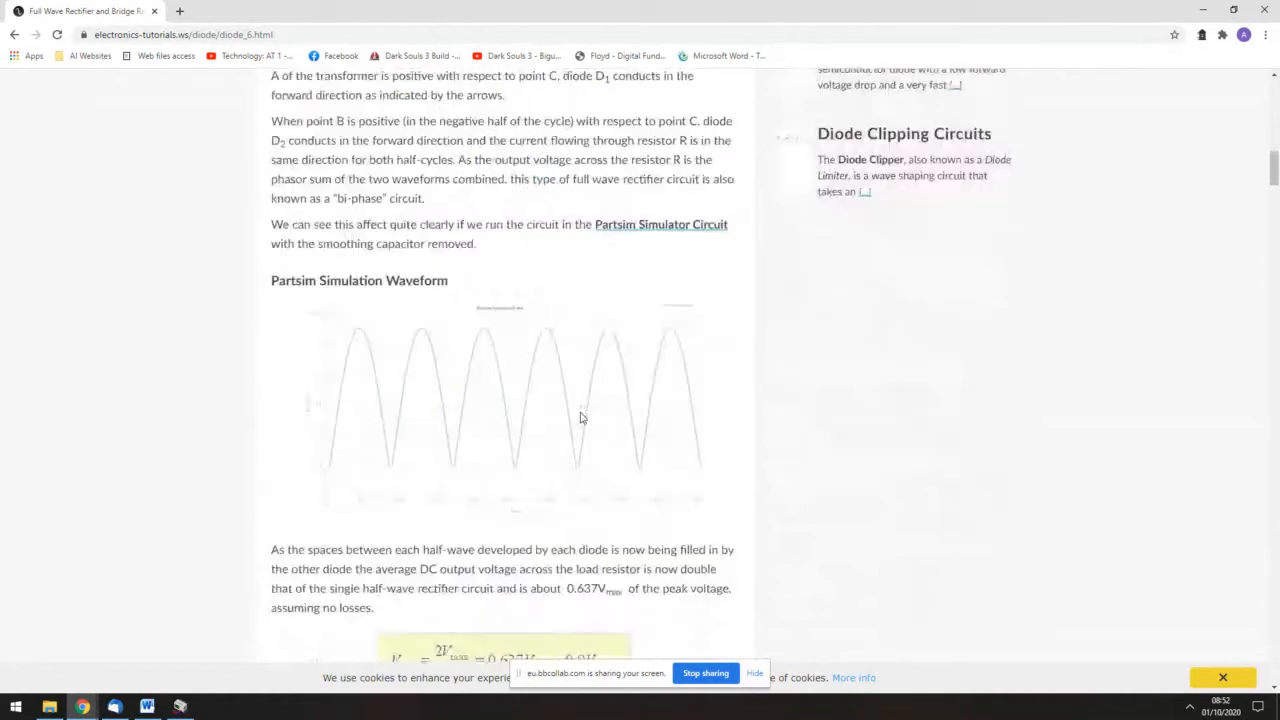
pyautogui.scroll(-6, 582, 418)
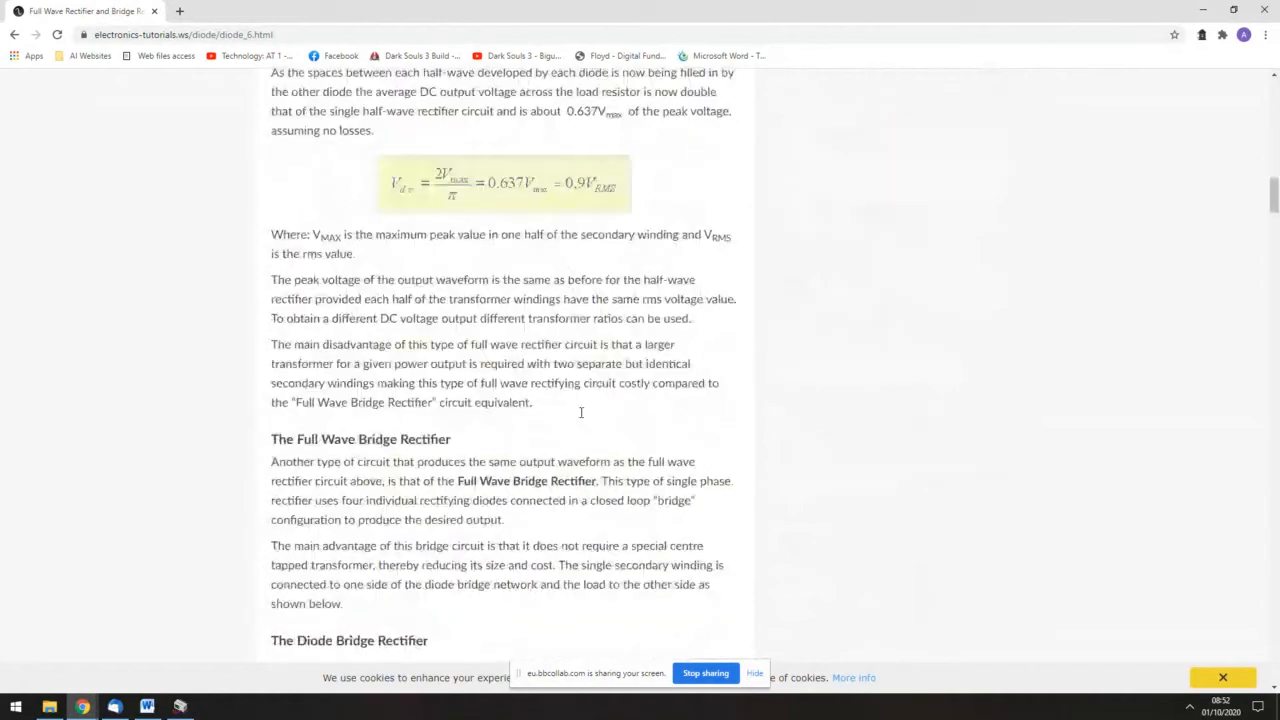
pyautogui.scroll(-8, 580, 415)
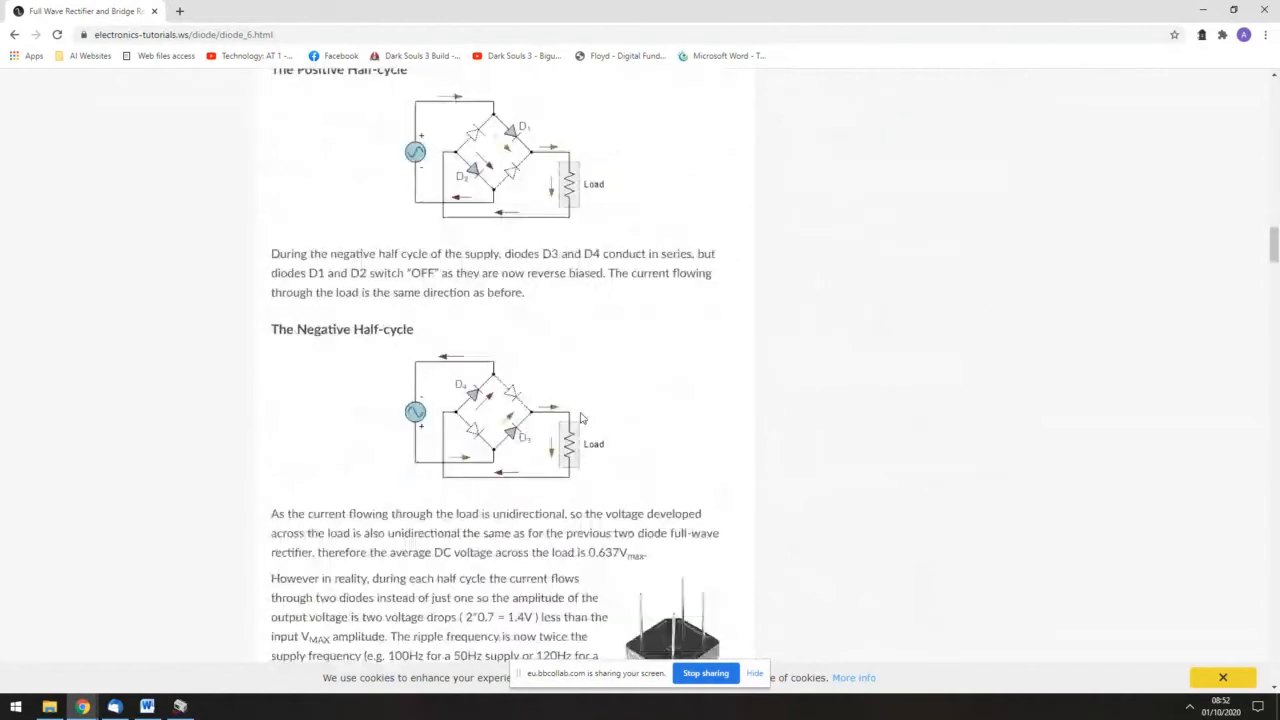
pyautogui.scroll(-2, 580, 418)
pyautogui.scroll(-3, 582, 418)
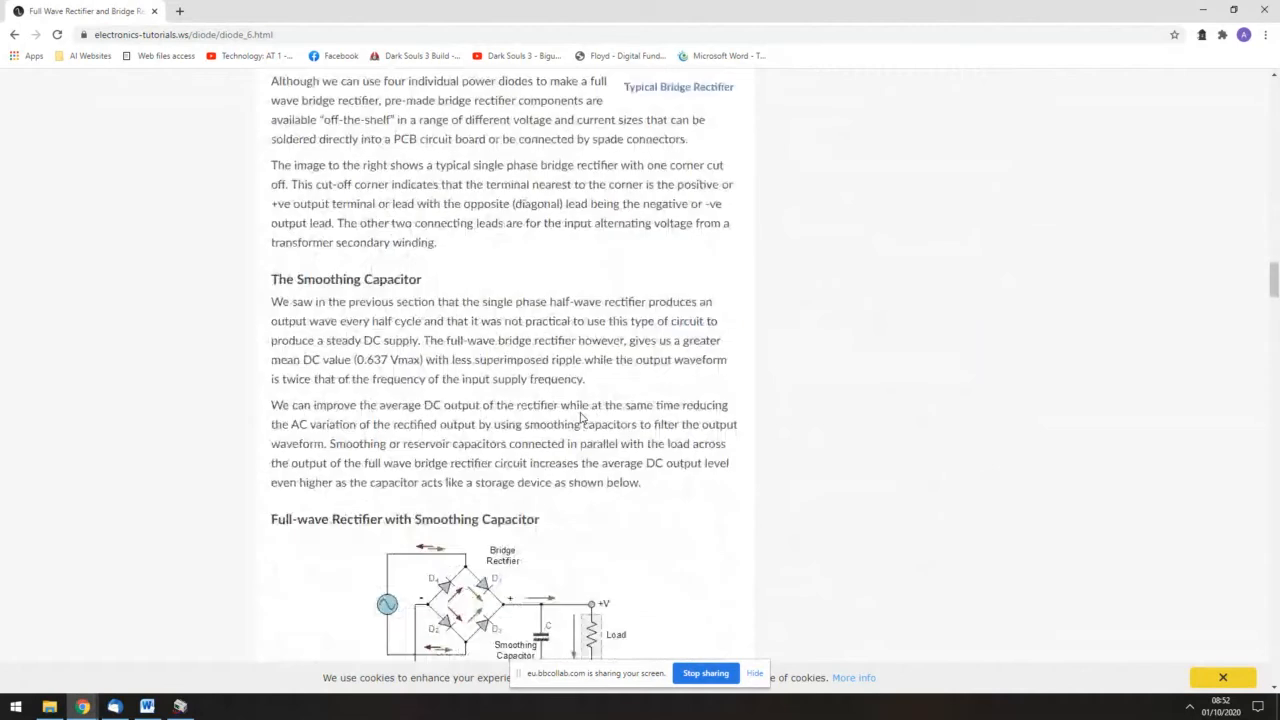
pyautogui.scroll(5, 582, 418)
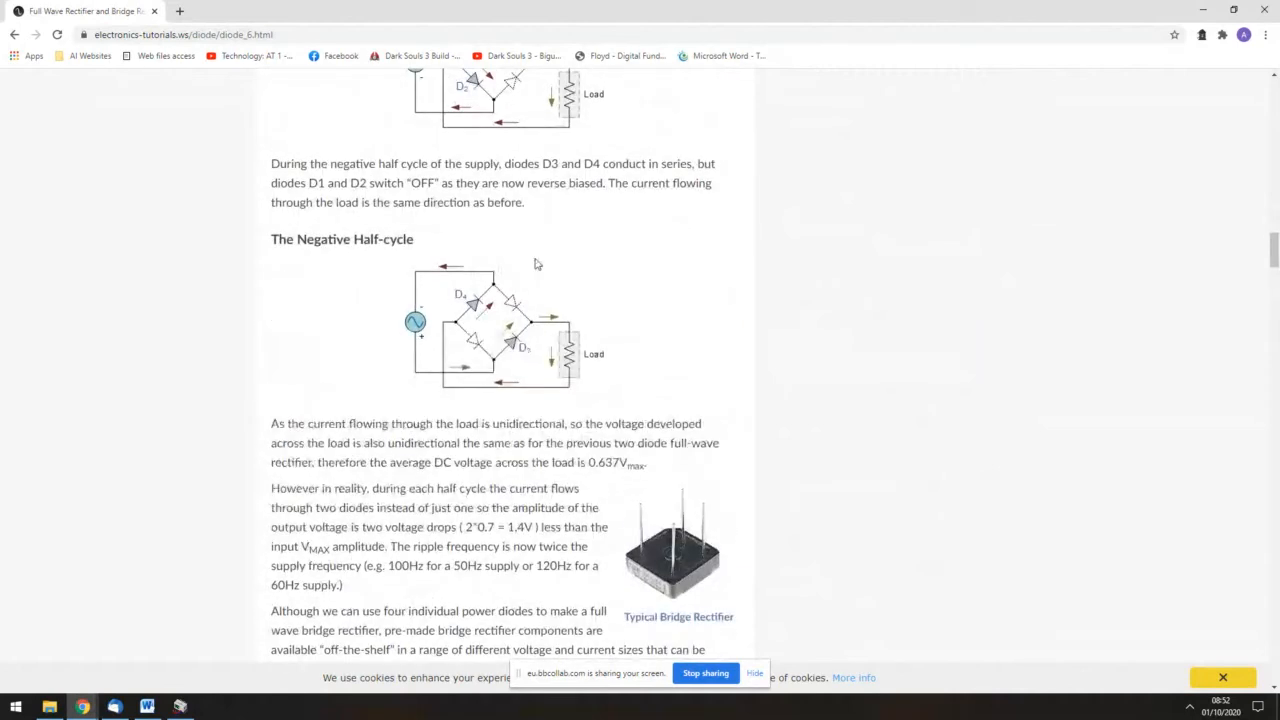
pyautogui.scroll(2, 534, 263)
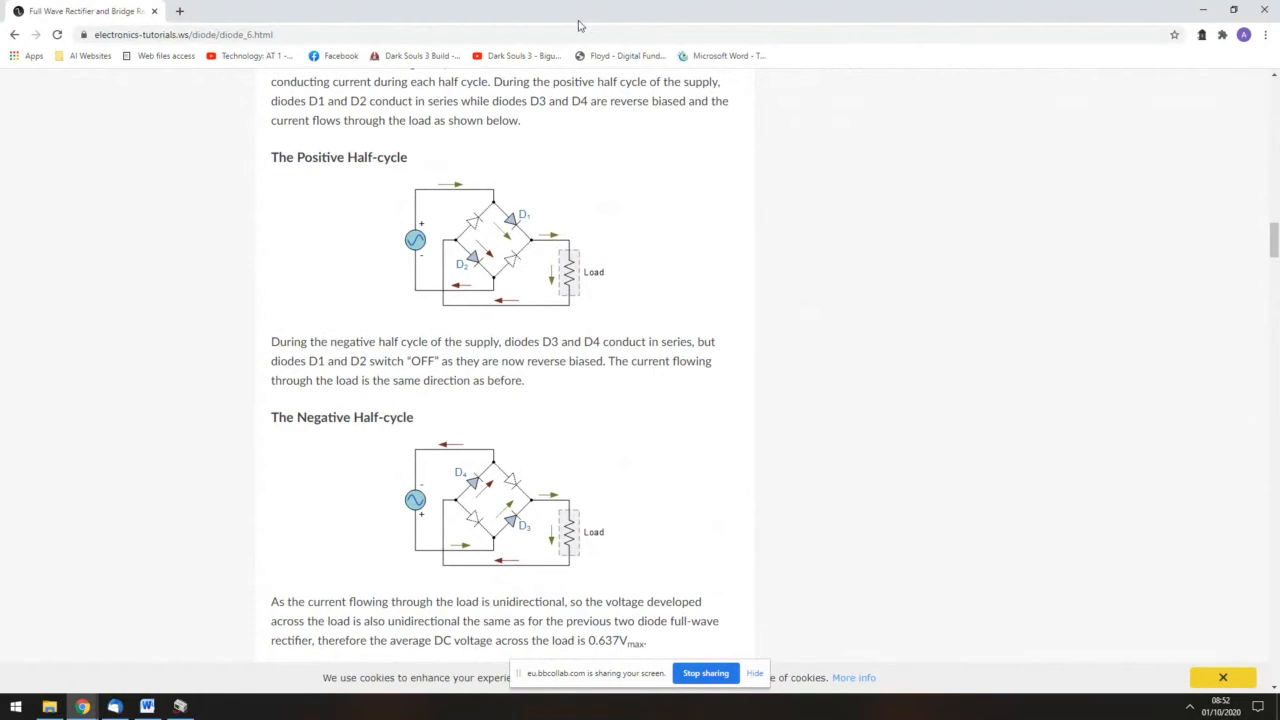
pyautogui.click(1233, 9)
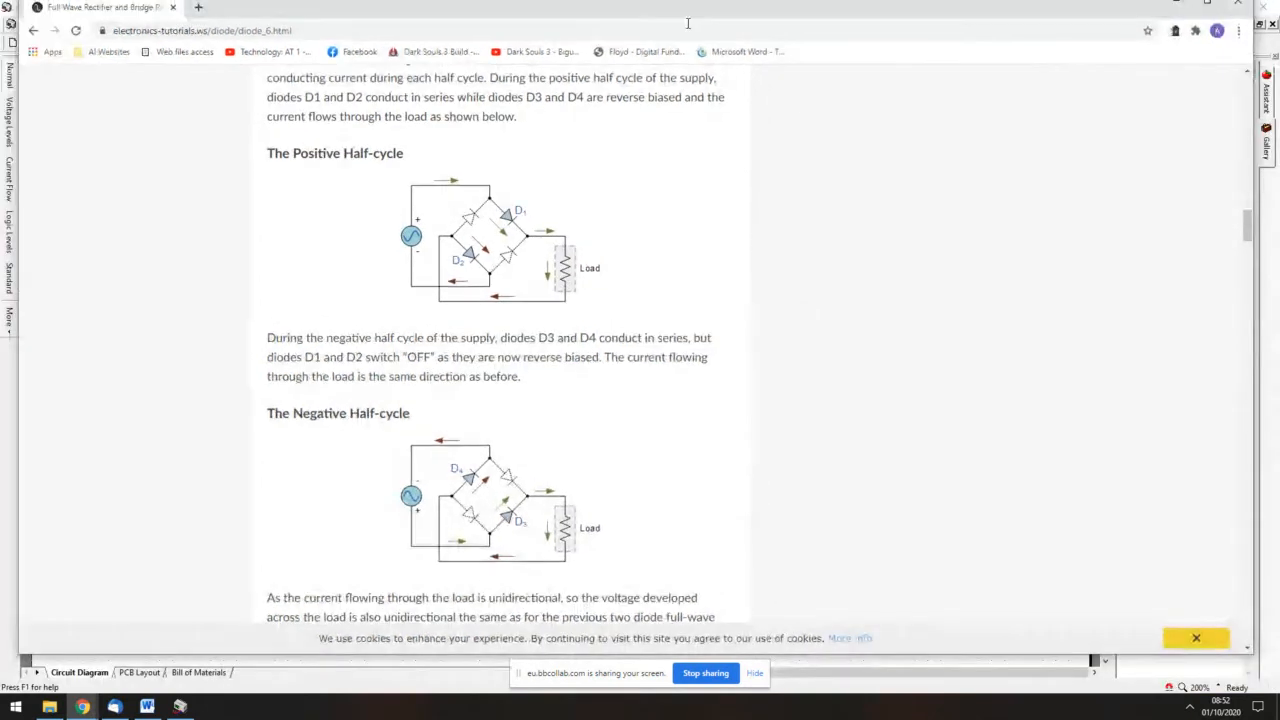
pyautogui.moveTo(586, 22); pyautogui.dragTo(1279, 120)
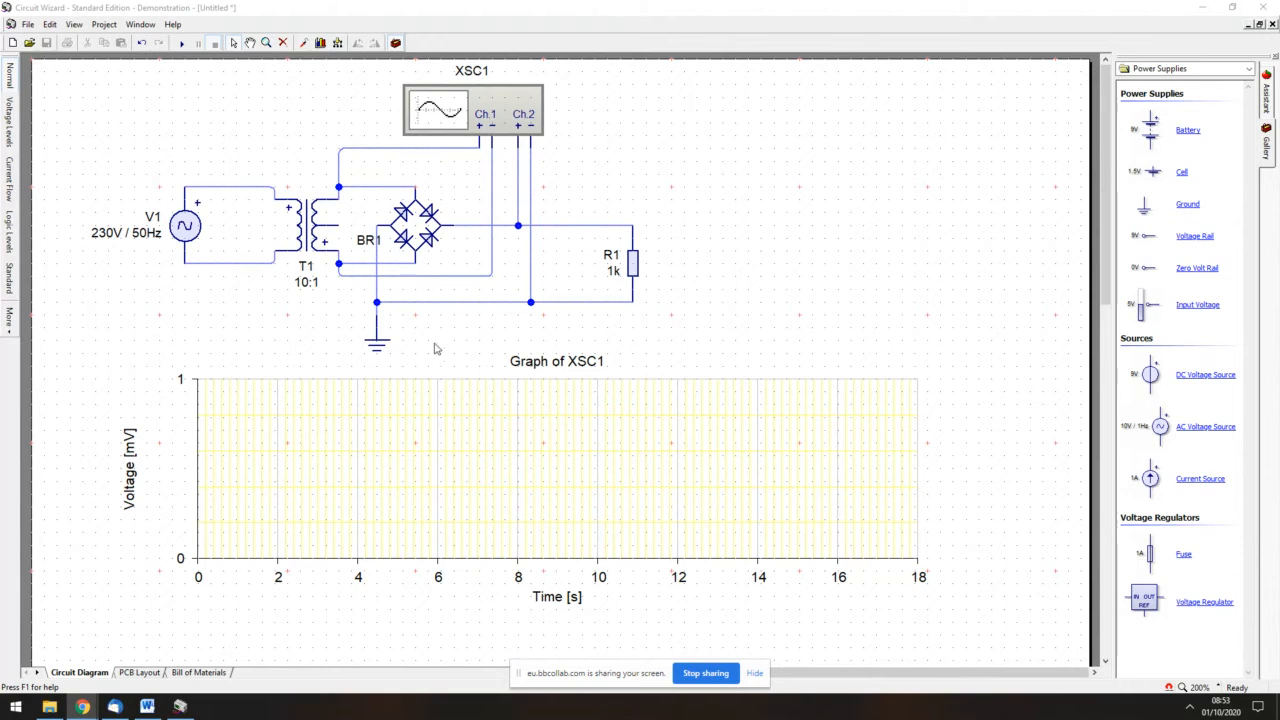
# - Delete the four wires connecting both oscilloscope channels to the transformer secondary and the rectifier output
pyautogui.click(492, 278)
pyautogui.press('Delete')
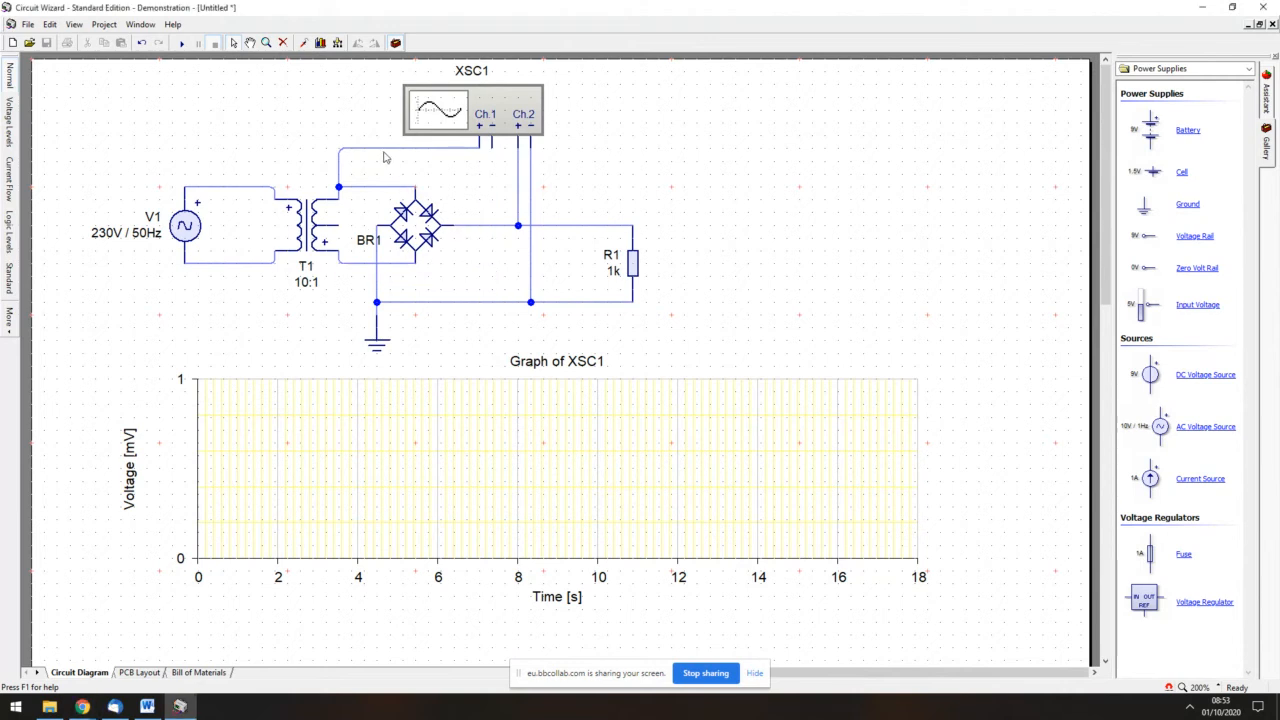
pyautogui.click(383, 150)
pyautogui.press('Delete')
pyautogui.click(525, 204)
pyautogui.press('Delete')
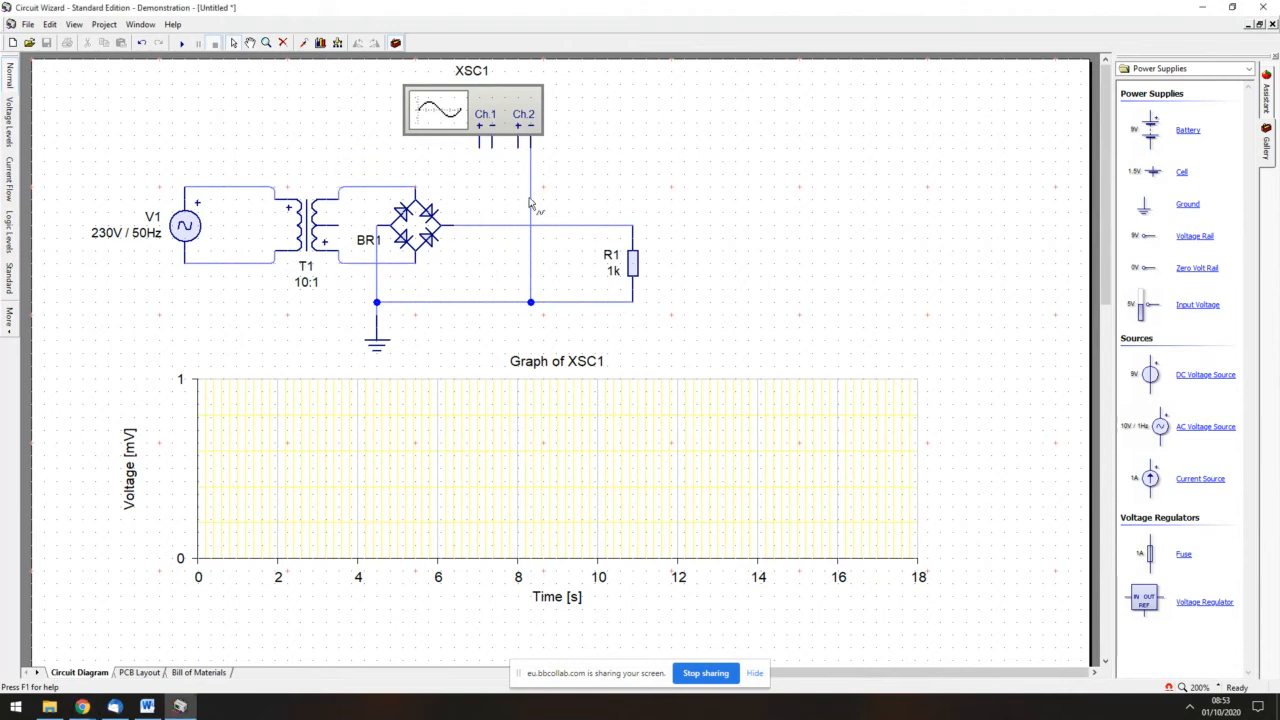
pyautogui.click(530, 204)
pyautogui.press('Delete')
# - Place a 100 µF electrolytic capacitor across the rectifier's DC output, in parallel with the load resistor and positive side up
pyautogui.click(1249, 68)
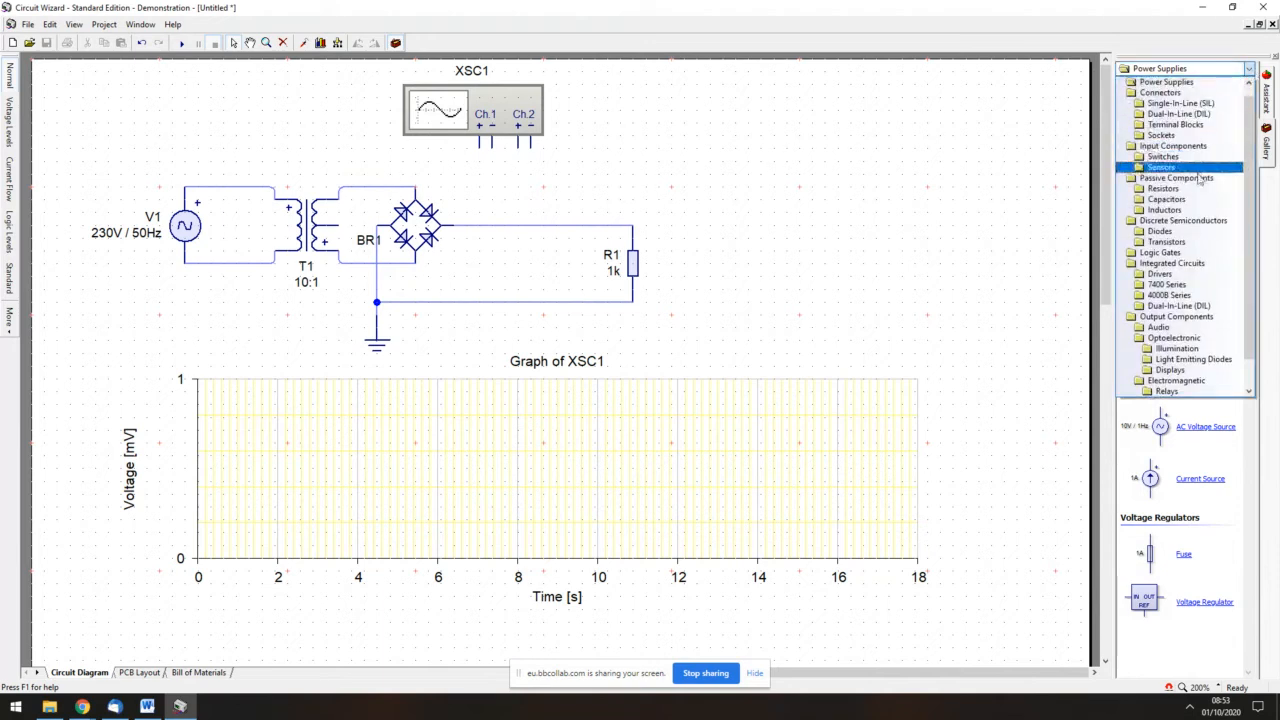
pyautogui.click(1166, 199)
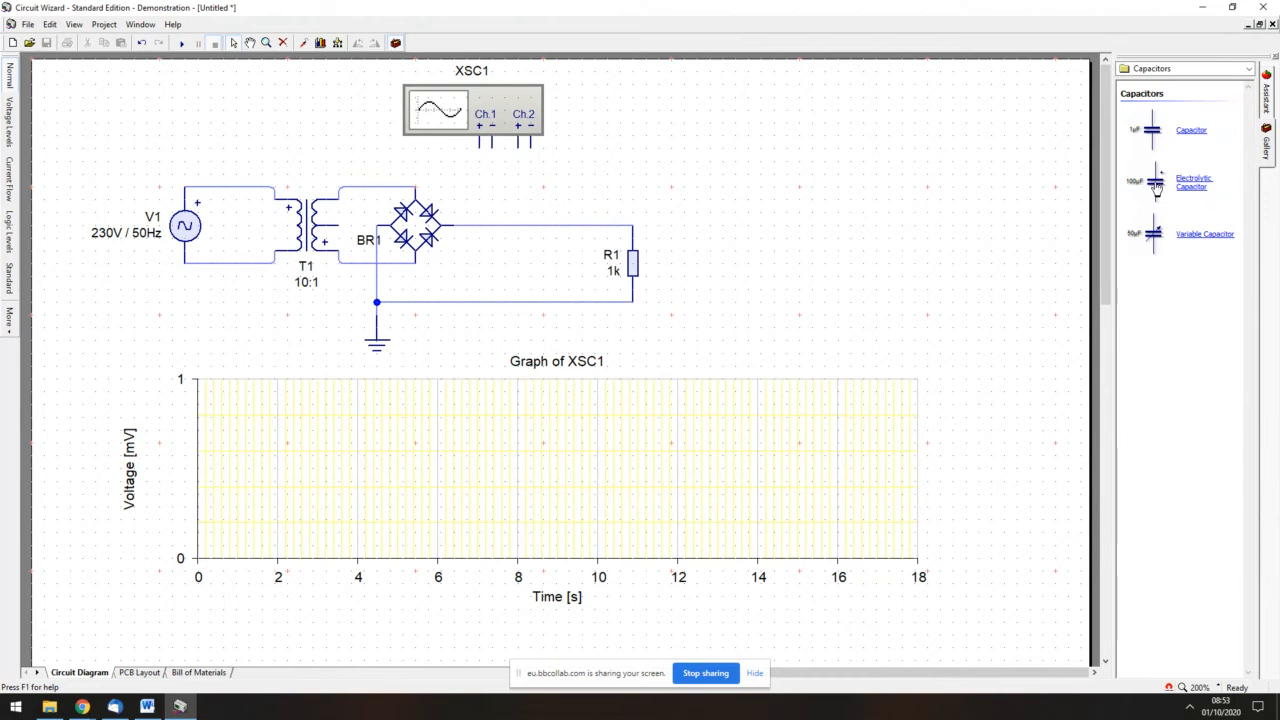
pyautogui.moveTo(1156, 190); pyautogui.dragTo(494, 266)
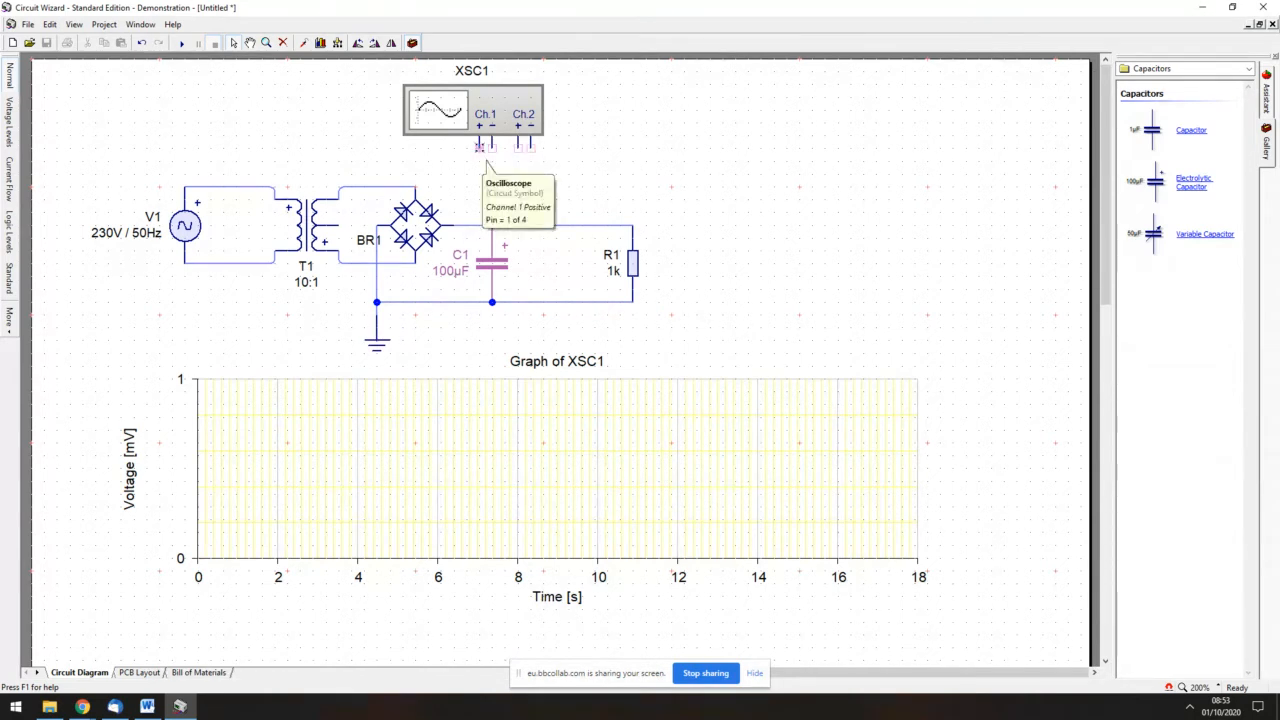
# - Wire oscilloscope channel 1 across the rectifier's AC input and channel 2 across the capacitor-smoothed DC output
pyautogui.moveTo(481, 150); pyautogui.dragTo(376, 186)
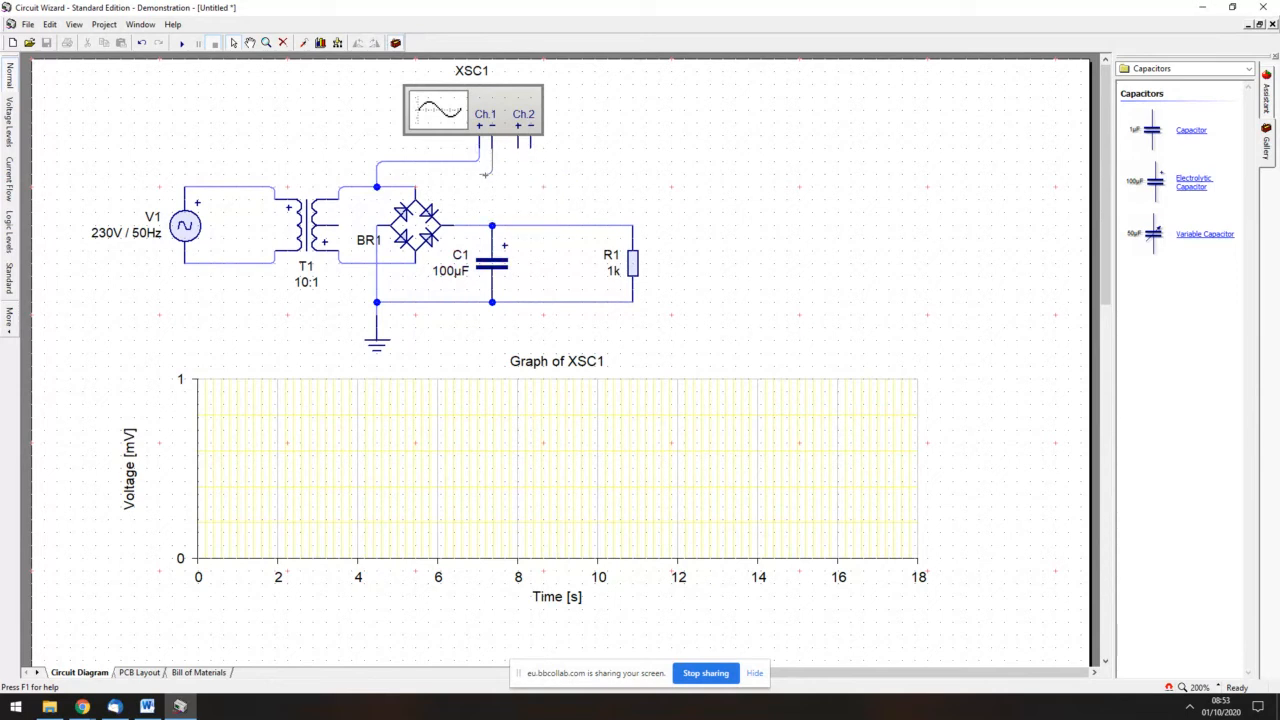
pyautogui.moveTo(429, 149); pyautogui.dragTo(351, 263)
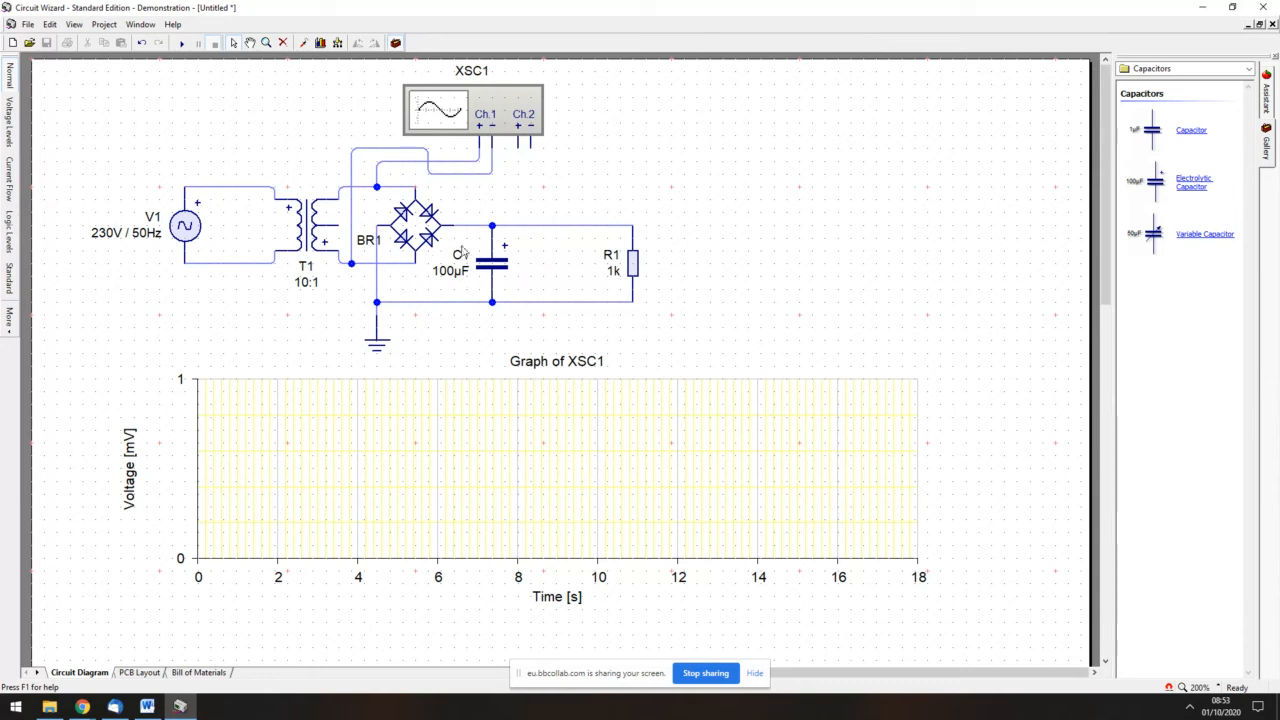
pyautogui.moveTo(517, 148); pyautogui.dragTo(518, 226)
pyautogui.moveTo(532, 159); pyautogui.dragTo(531, 301)
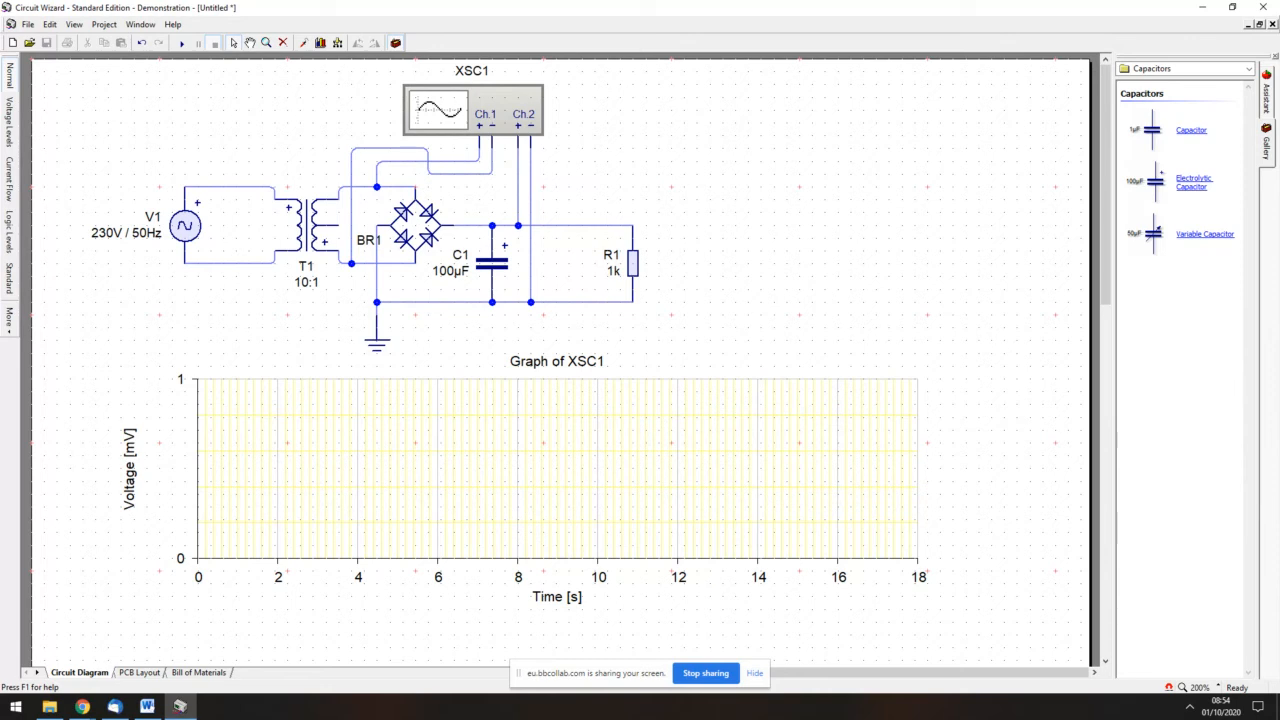
# - Switch to the Chrome rectifier page, examine the 5uF and 50uF smoothing capacitor waveforms and explanations, and return to Circuit Wizard
pyautogui.click(82, 707)
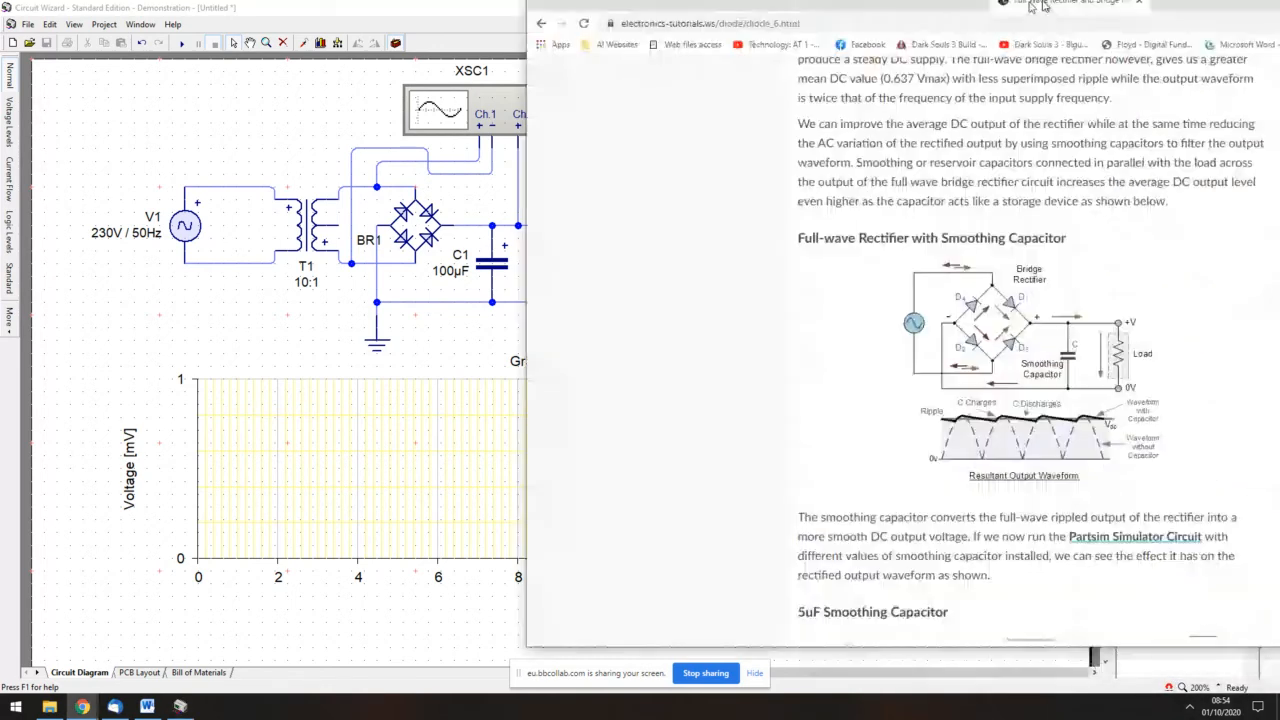
pyautogui.doubleClick(1043, 6)
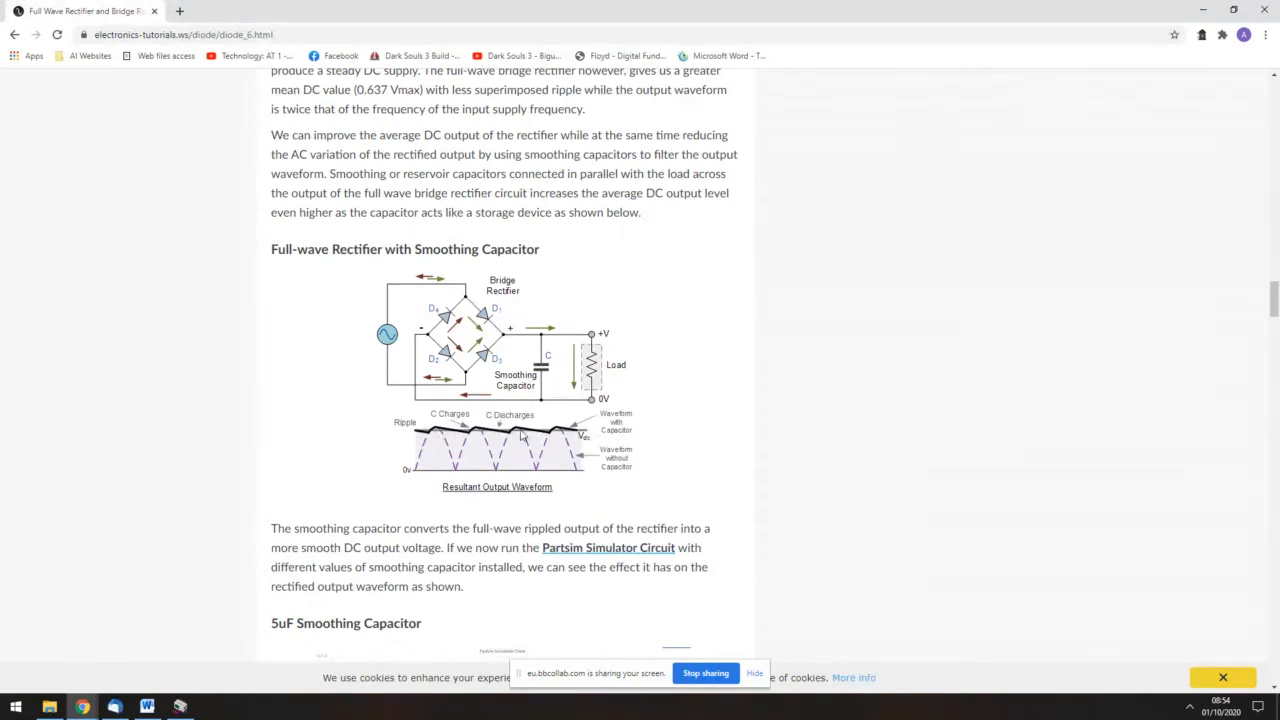
pyautogui.scroll(-3, 615, 443)
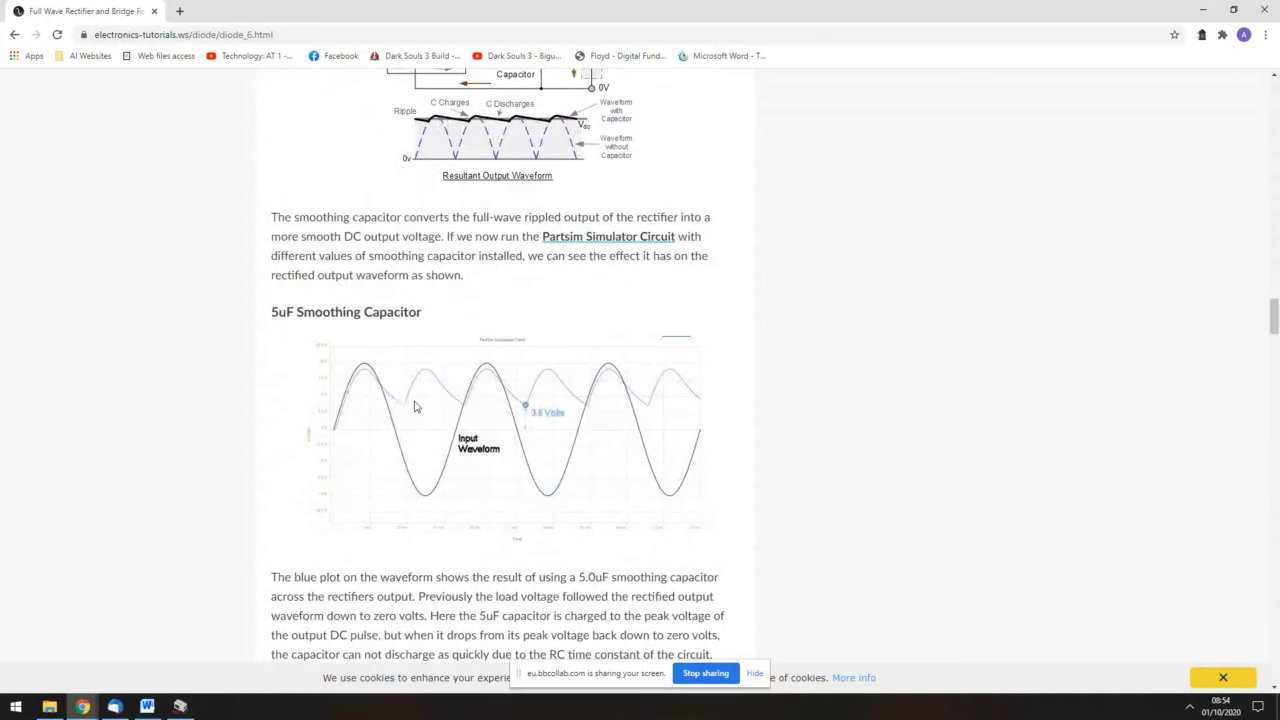
pyautogui.scroll(-1, 416, 404)
pyautogui.scroll(-4, 419, 401)
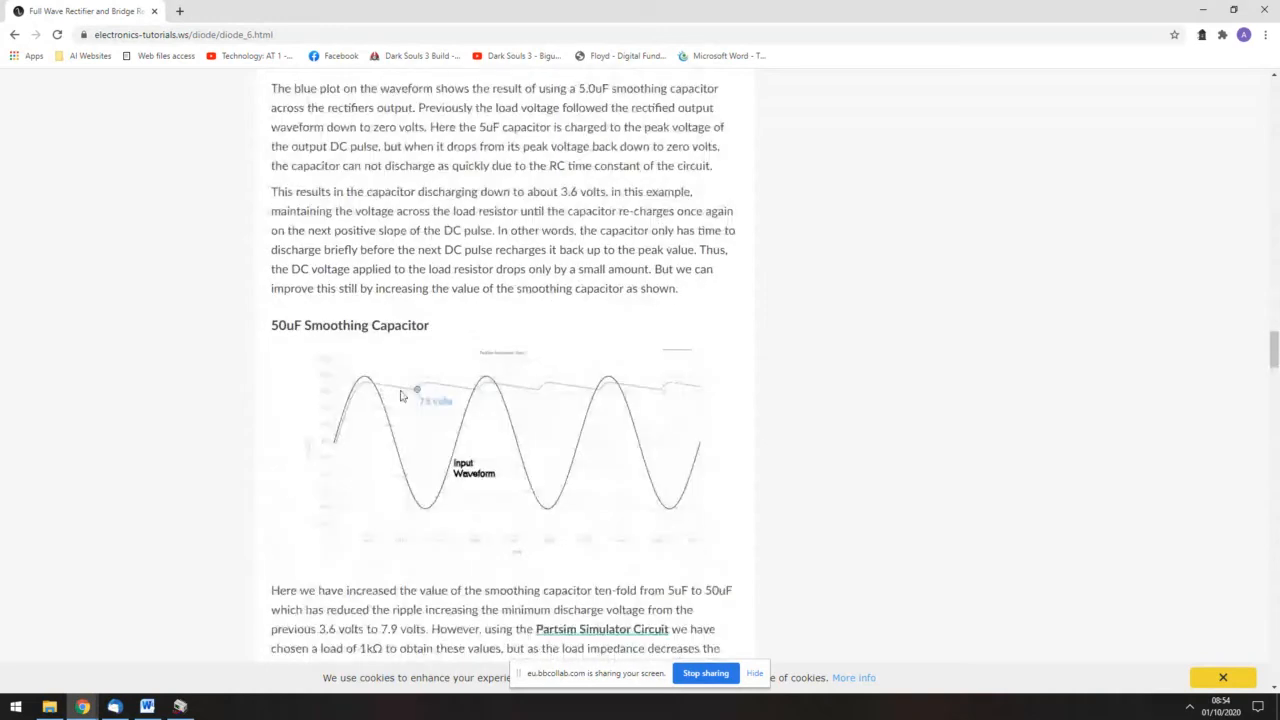
pyautogui.scroll(-1, 506, 433)
pyautogui.scroll(-7, 506, 433)
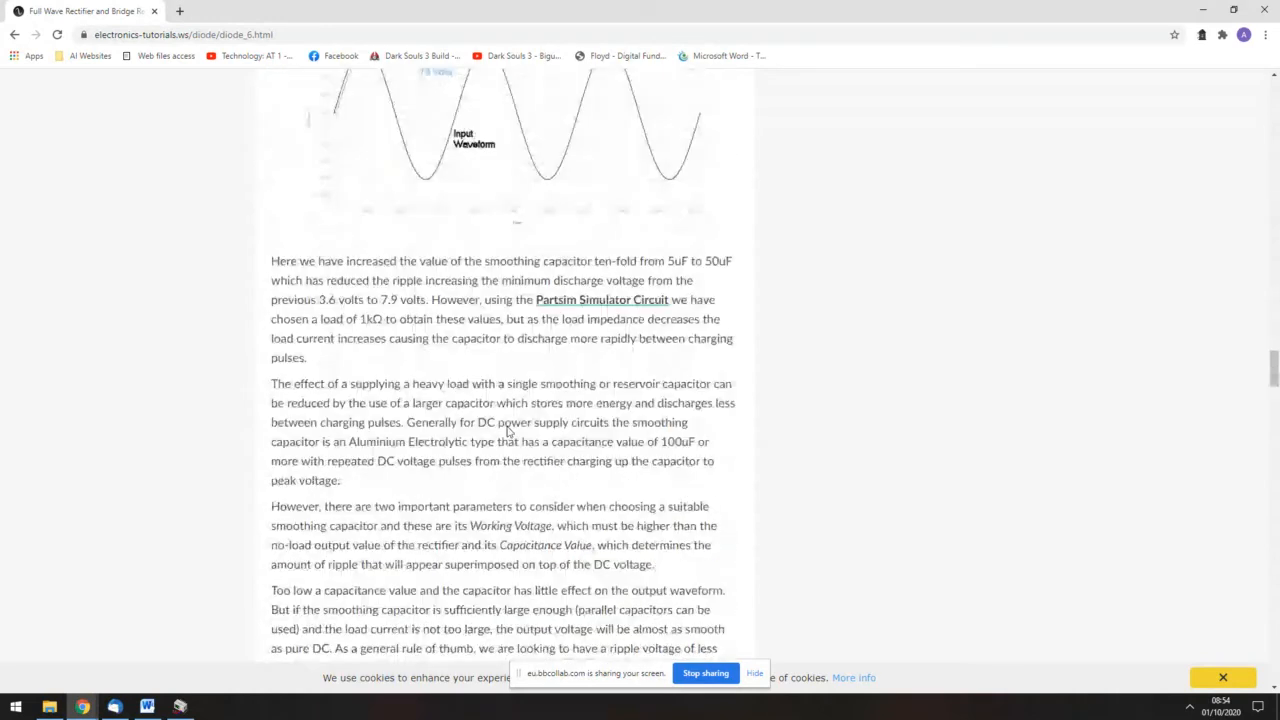
pyautogui.scroll(7, 508, 432)
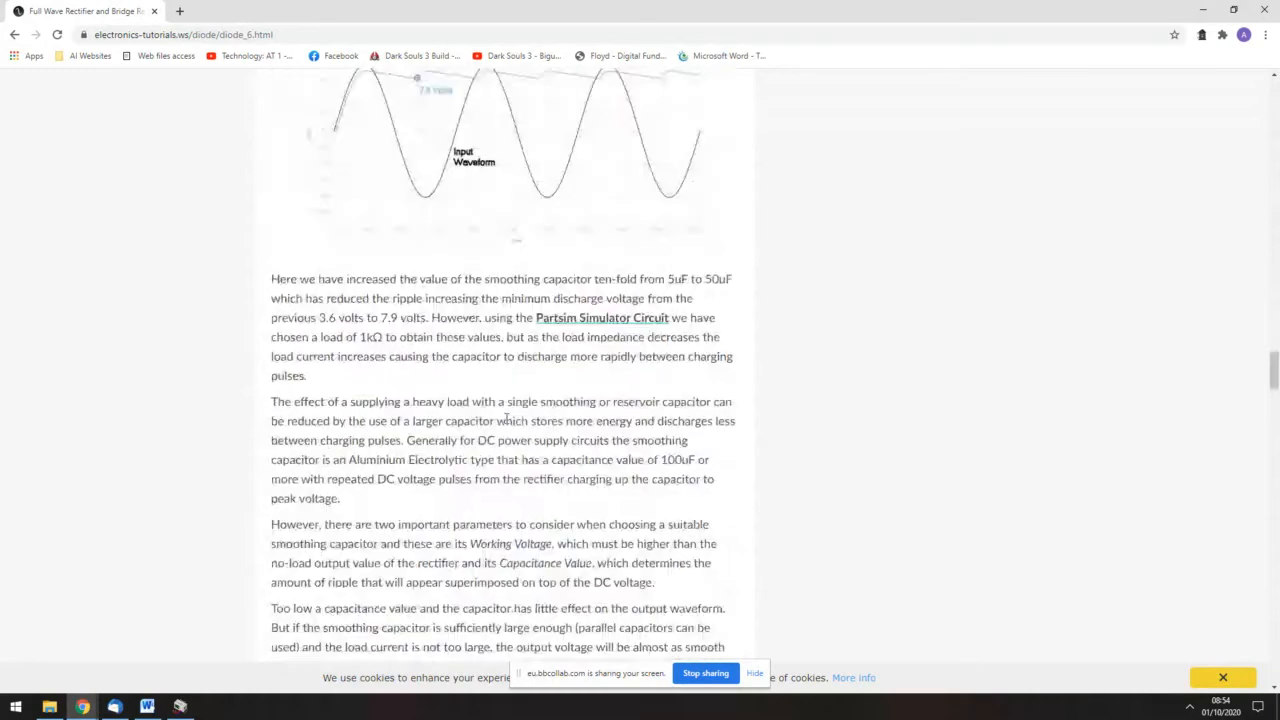
pyautogui.scroll(3, 366, 280)
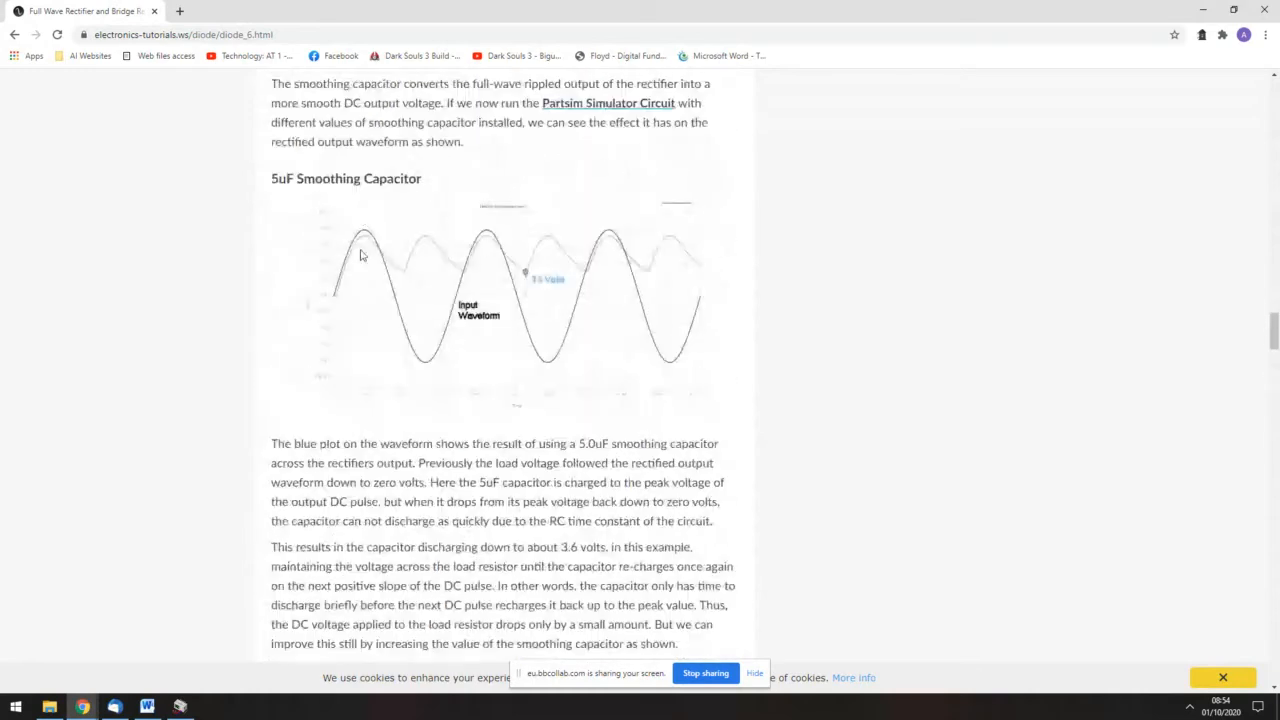
pyautogui.scroll(-3, 437, 355)
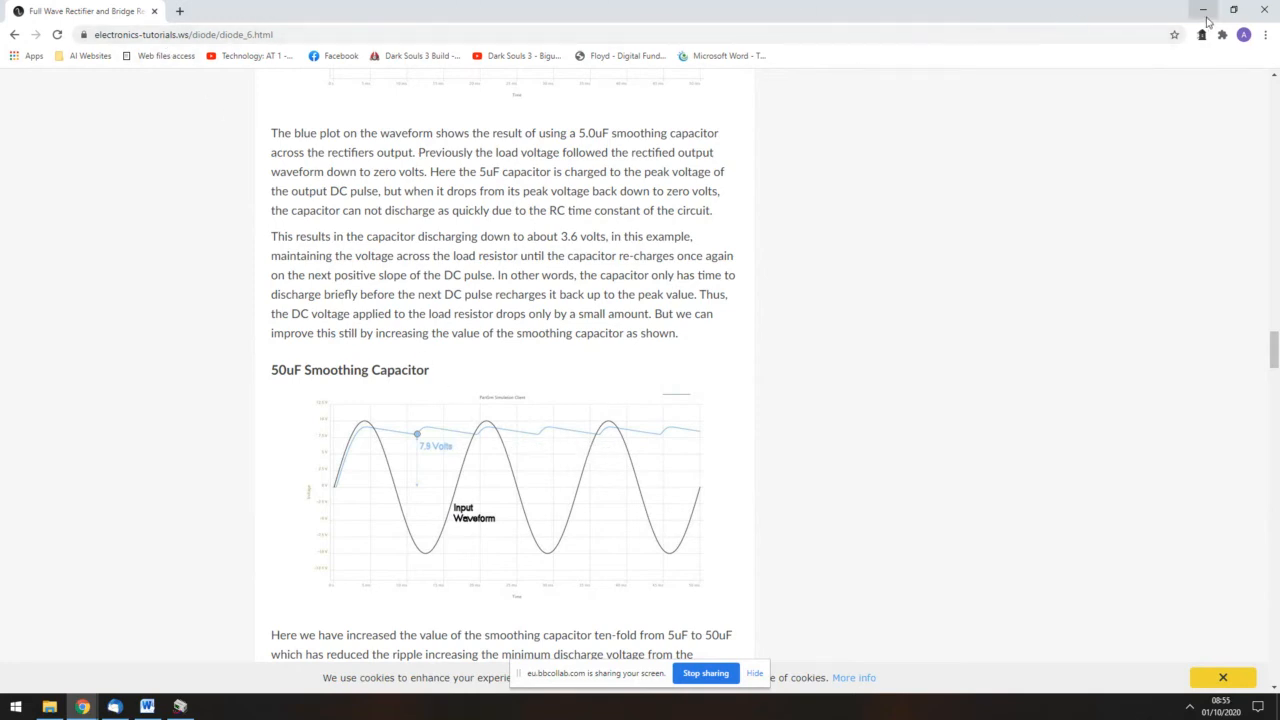
pyautogui.doubleClick(908, 20)
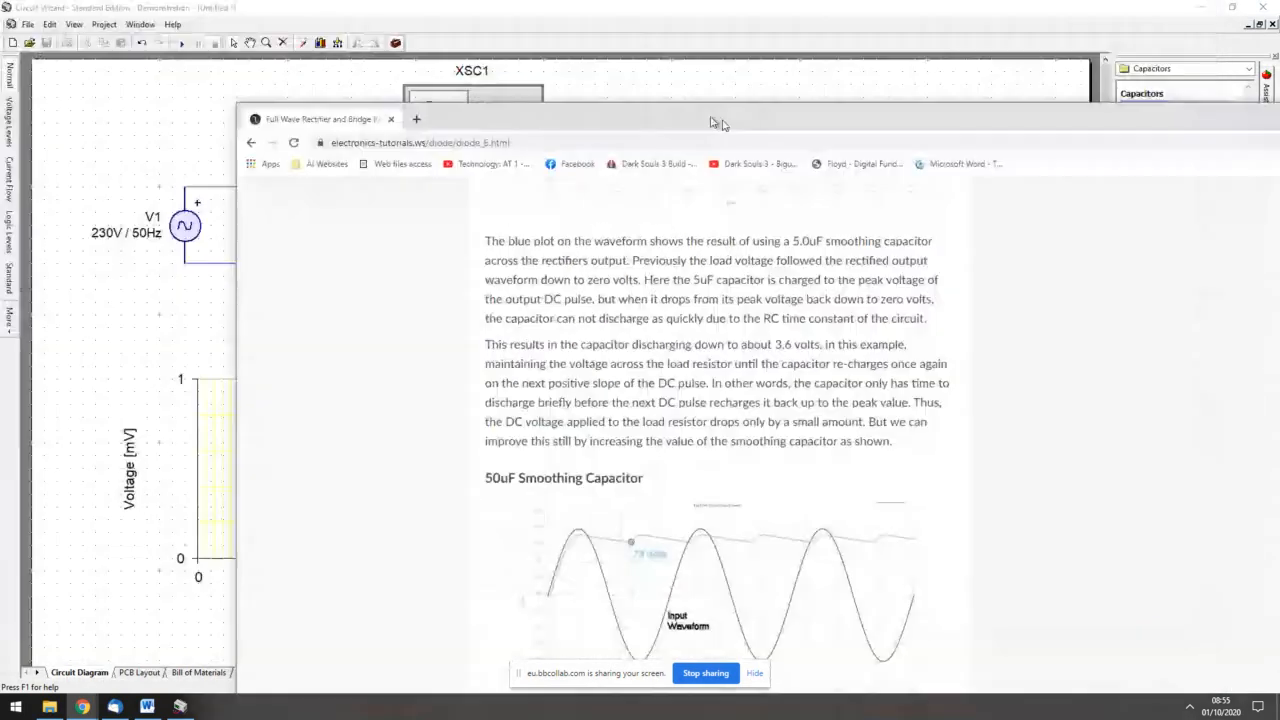
pyautogui.click(783, 67)
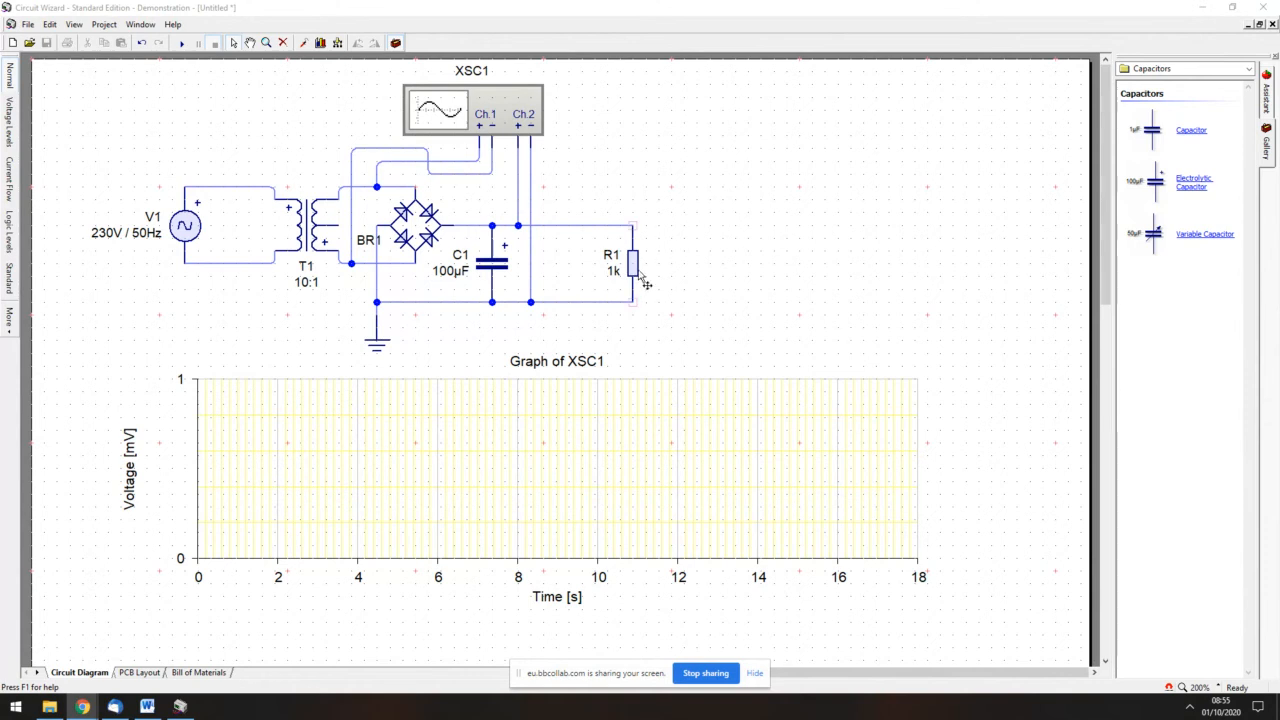
# - Move load resistor R1 farther from the smoothing capacitor and straighten its lower wire level with the ground rail
pyautogui.moveTo(634, 268); pyautogui.dragTo(760, 271)
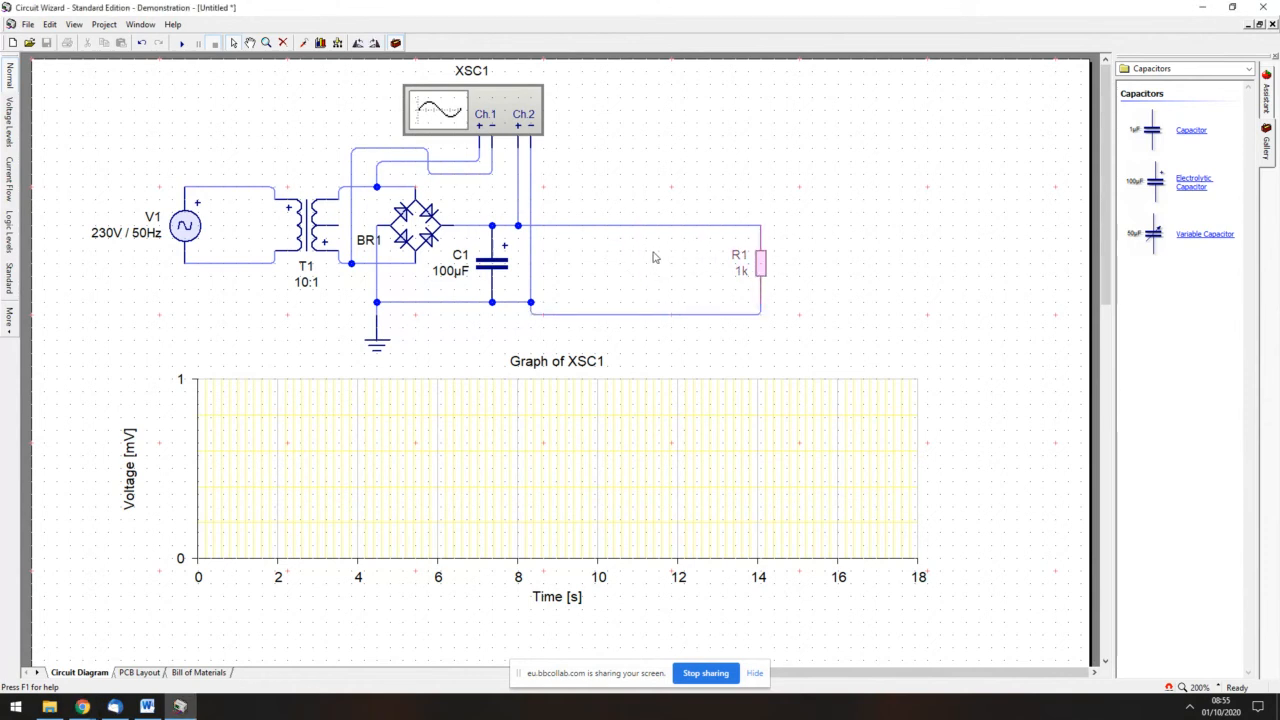
pyautogui.click(683, 311)
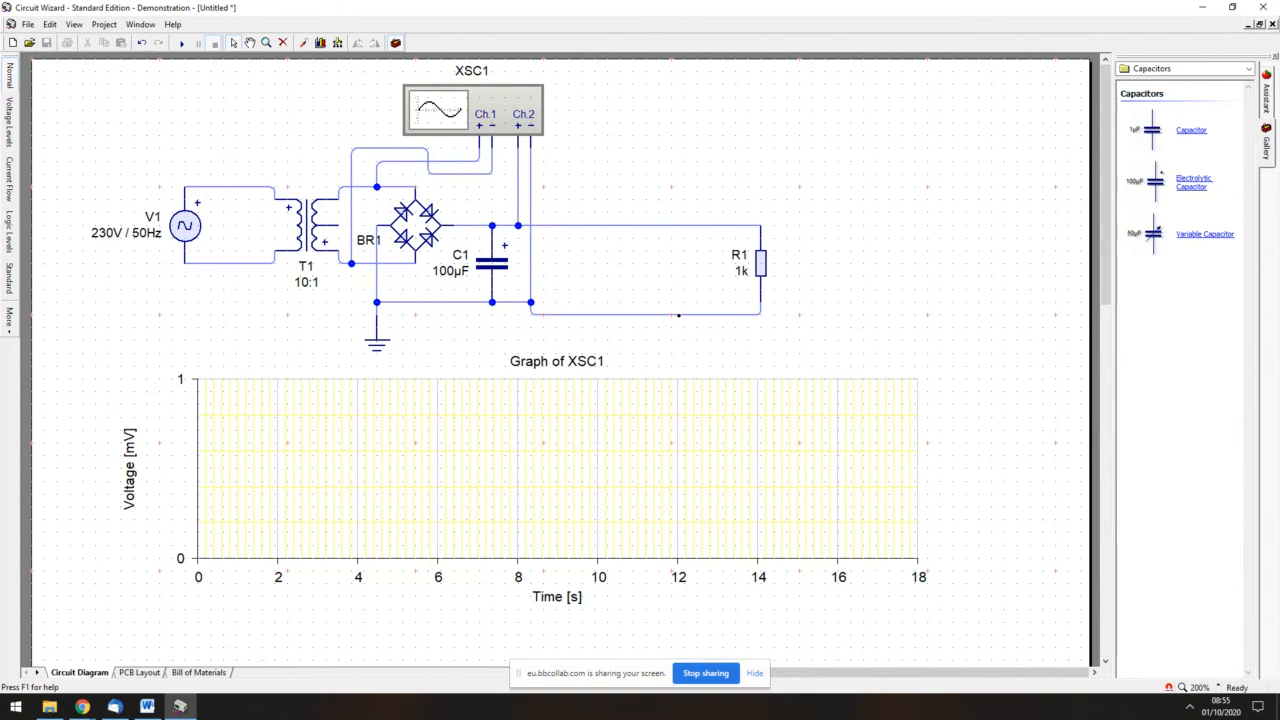
pyautogui.click(678, 314)
pyautogui.moveTo(656, 316); pyautogui.dragTo(656, 303)
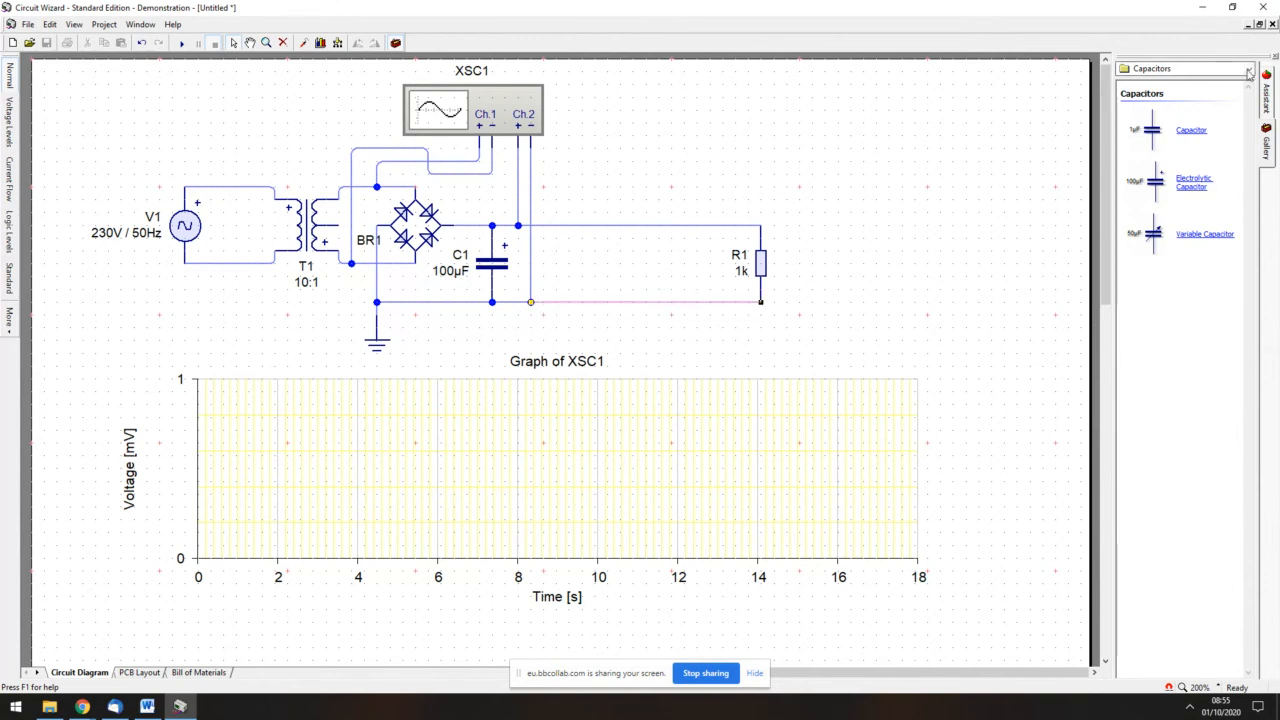
# - Place a zener diode, rotated to point upward, across the DC rails between the smoothing capacitor and load resistor R1
pyautogui.click(1170, 68)
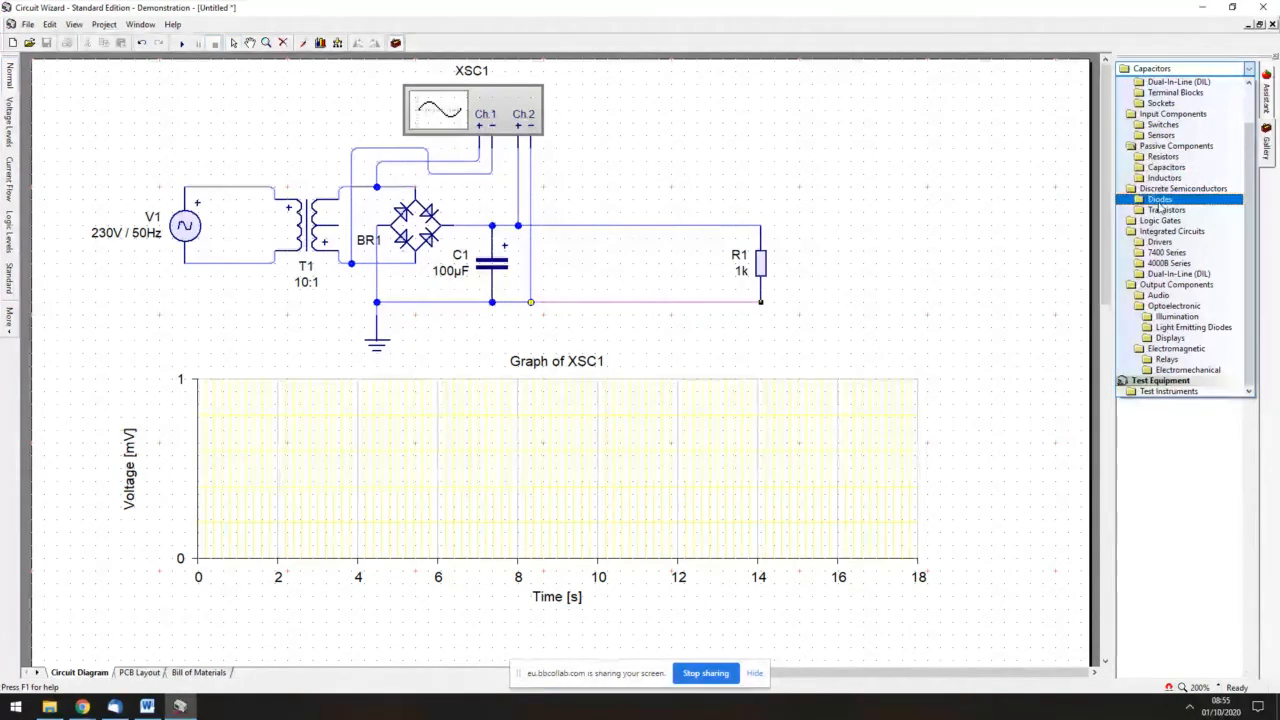
pyautogui.click(1160, 200)
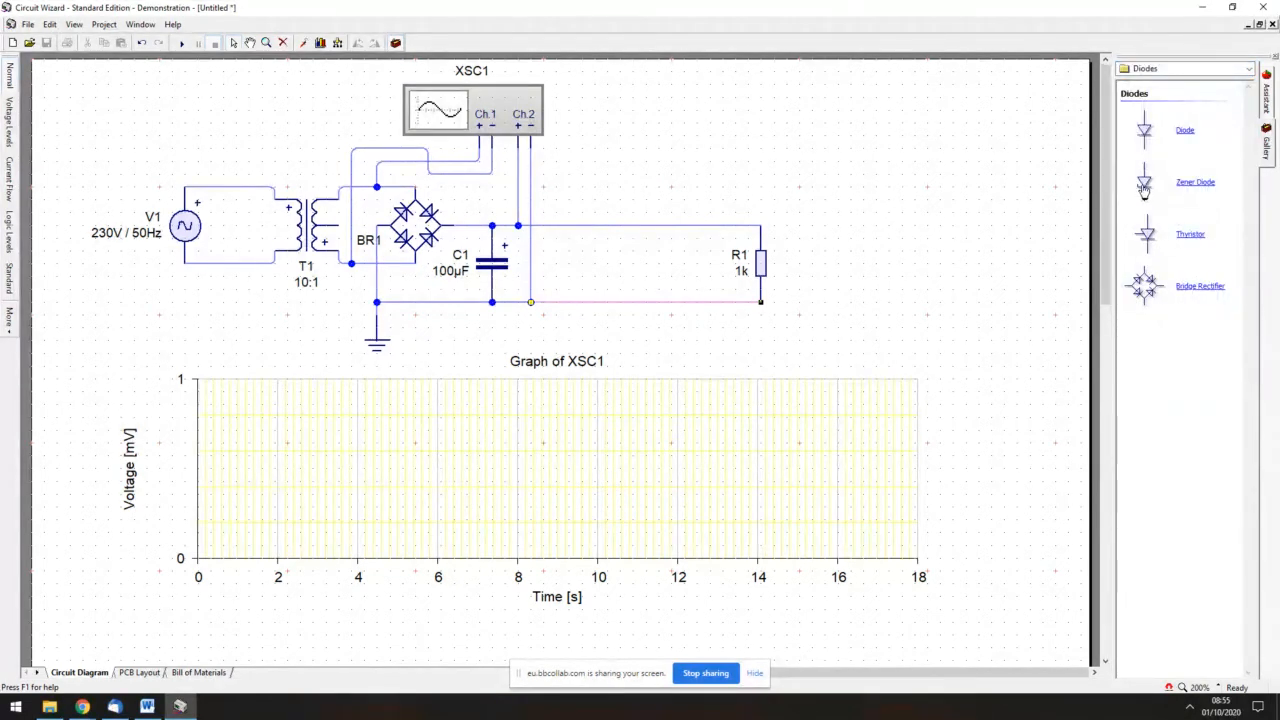
pyautogui.moveTo(1145, 190); pyautogui.dragTo(826, 182)
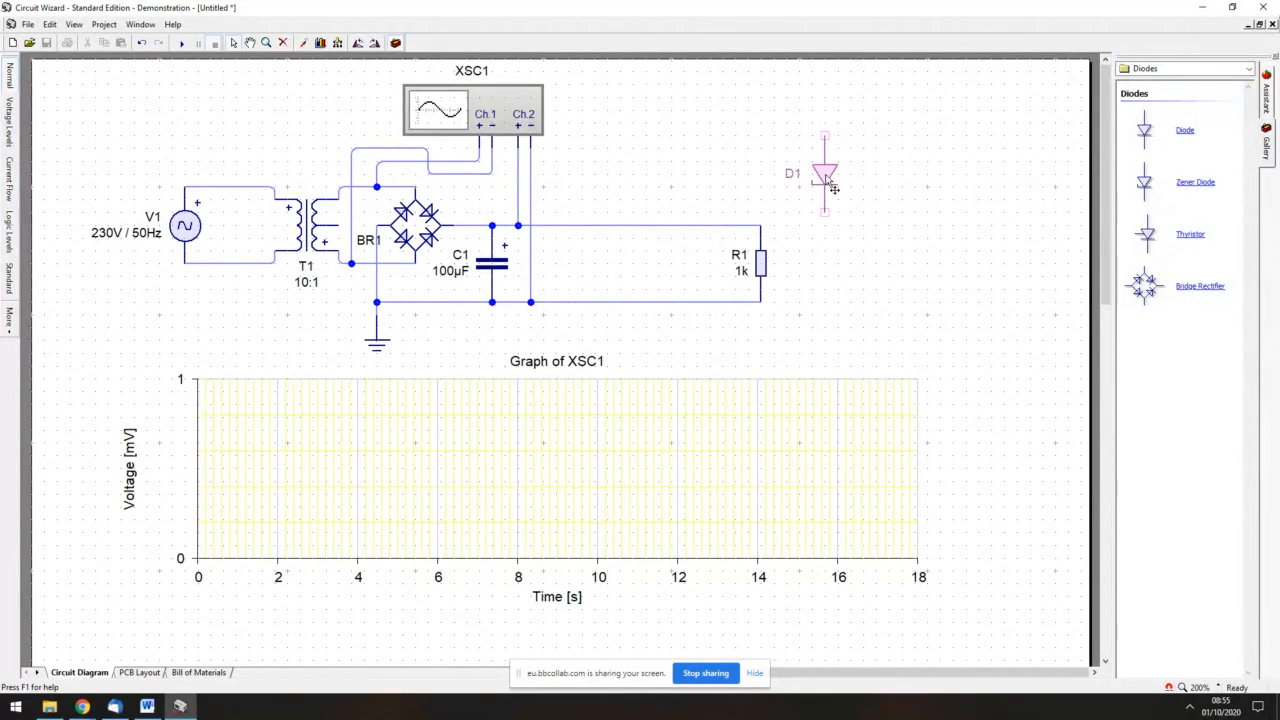
pyautogui.rightClick(827, 177)
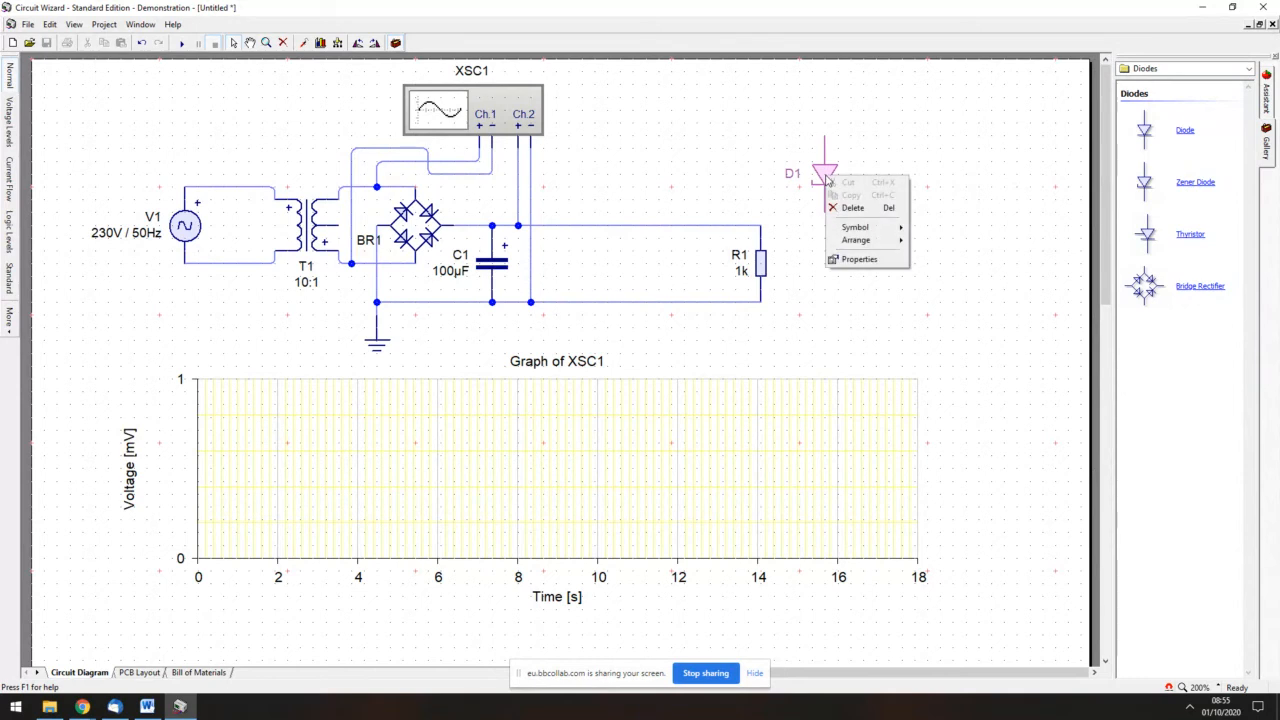
pyautogui.moveTo(878, 245)
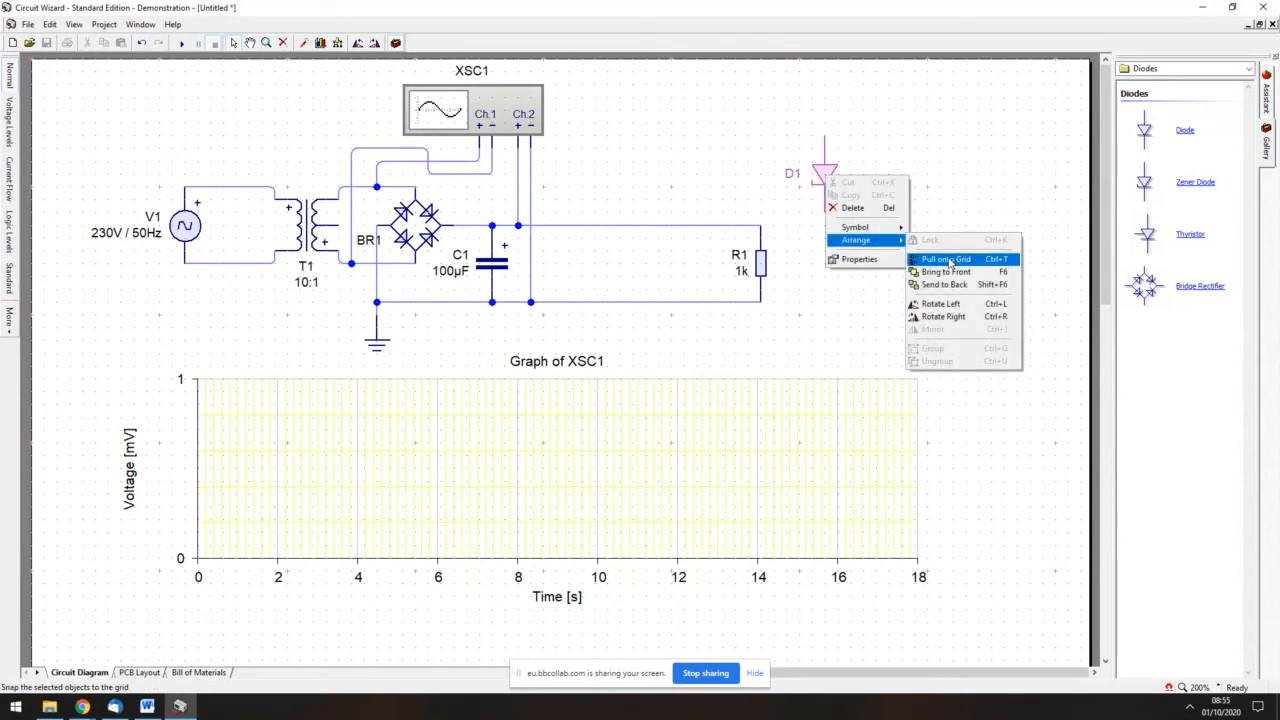
pyautogui.click(943, 306)
pyautogui.rightClick(831, 179)
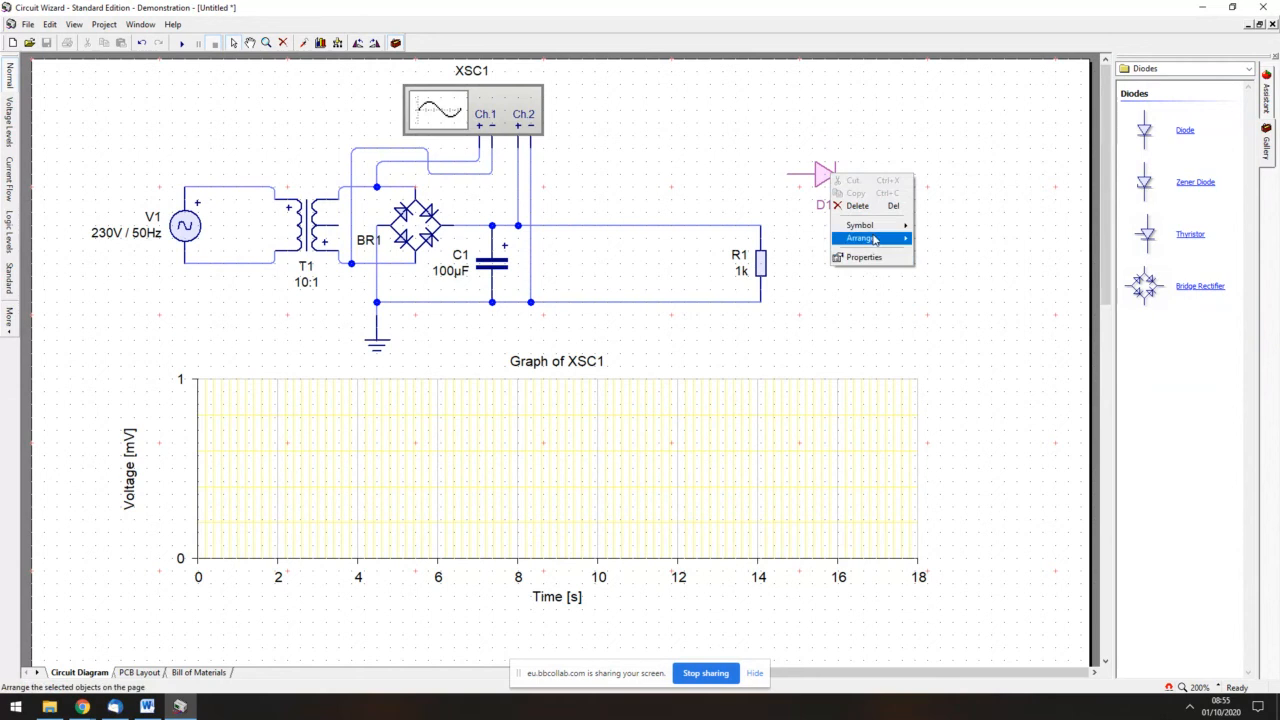
pyautogui.moveTo(862, 238)
pyautogui.click(943, 309)
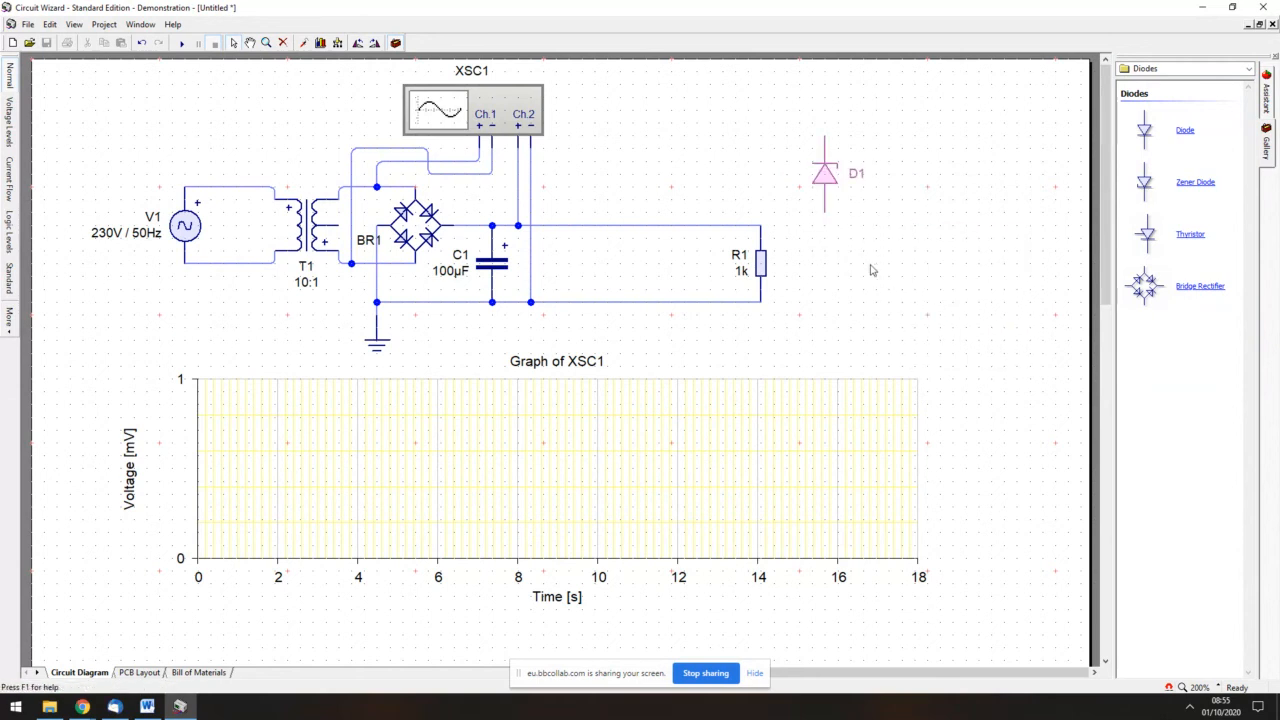
pyautogui.moveTo(830, 172); pyautogui.dragTo(686, 272)
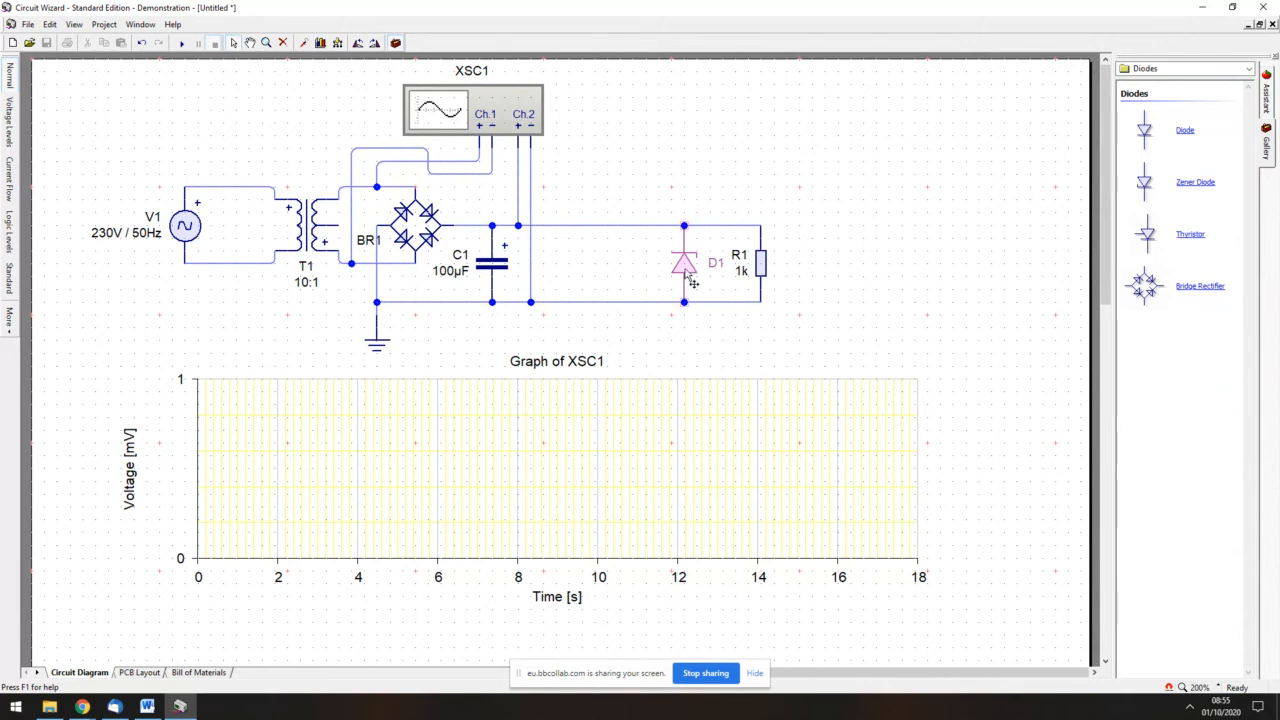
# - Set the zener diode's model to BZX55C, 8V2 and move its model label below the diode, clear of R1's label
pyautogui.doubleClick(692, 283)
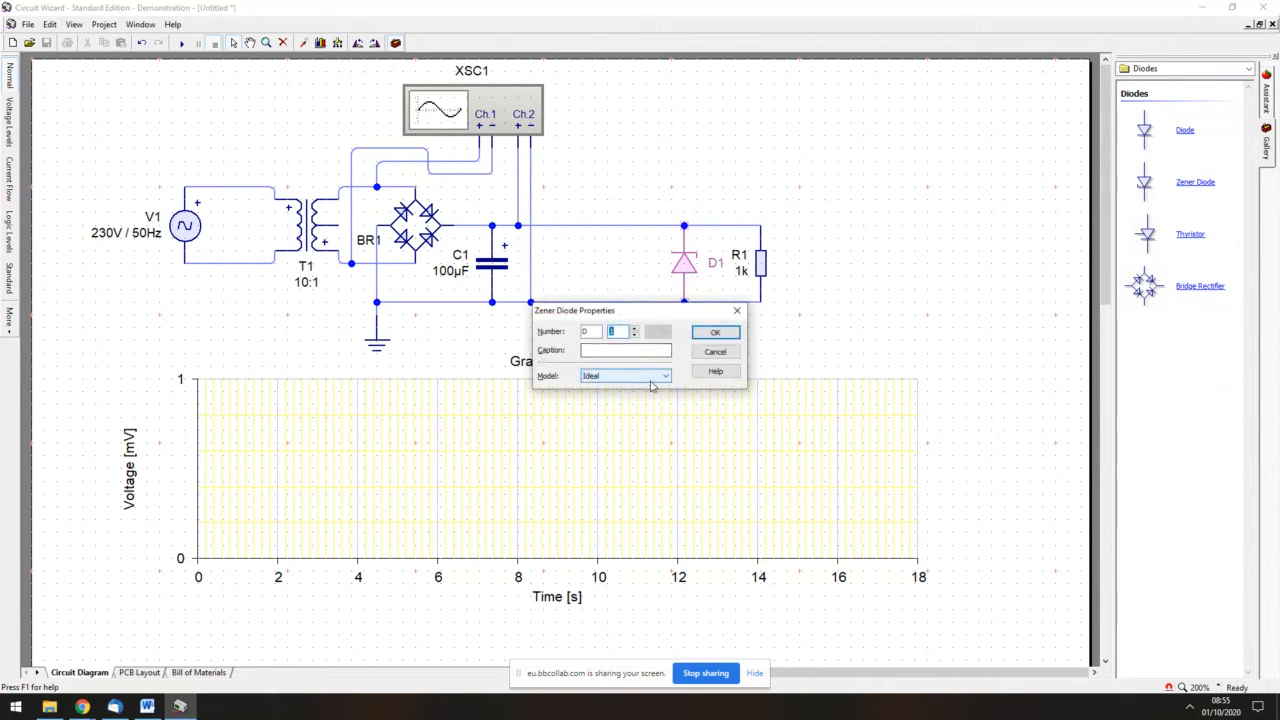
pyautogui.click(666, 377)
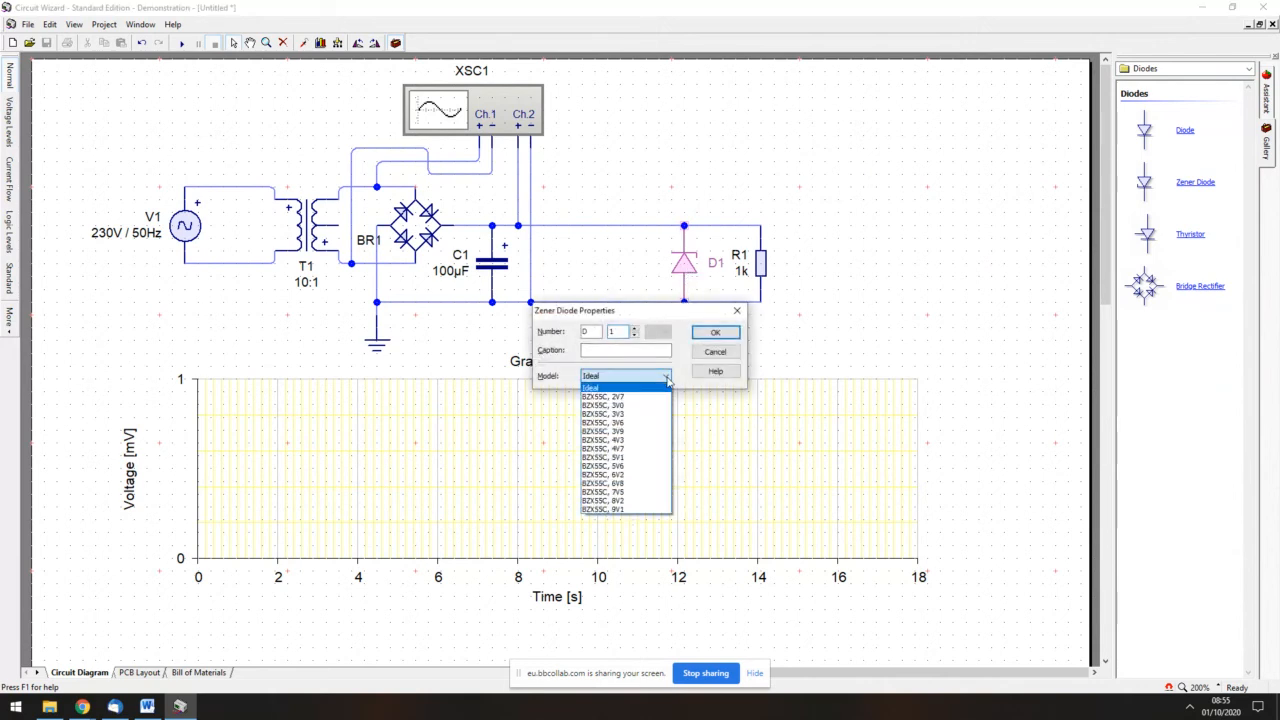
pyautogui.click(625, 503)
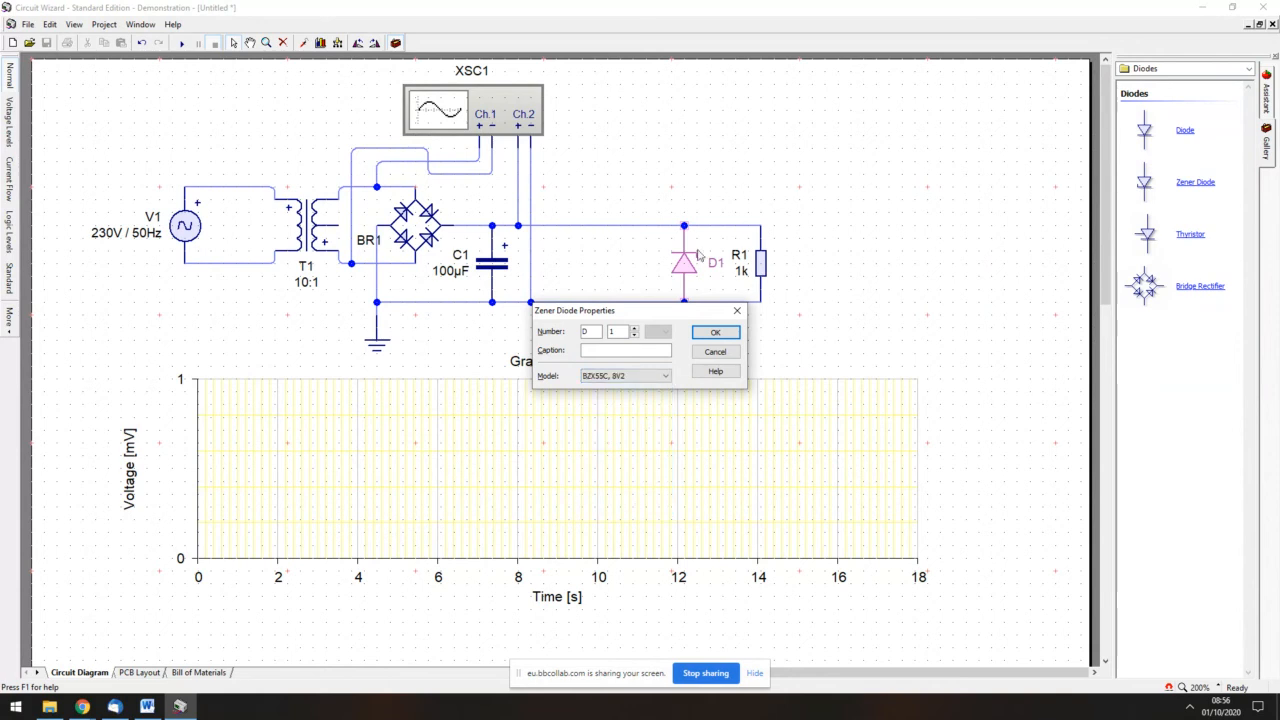
pyautogui.click(714, 335)
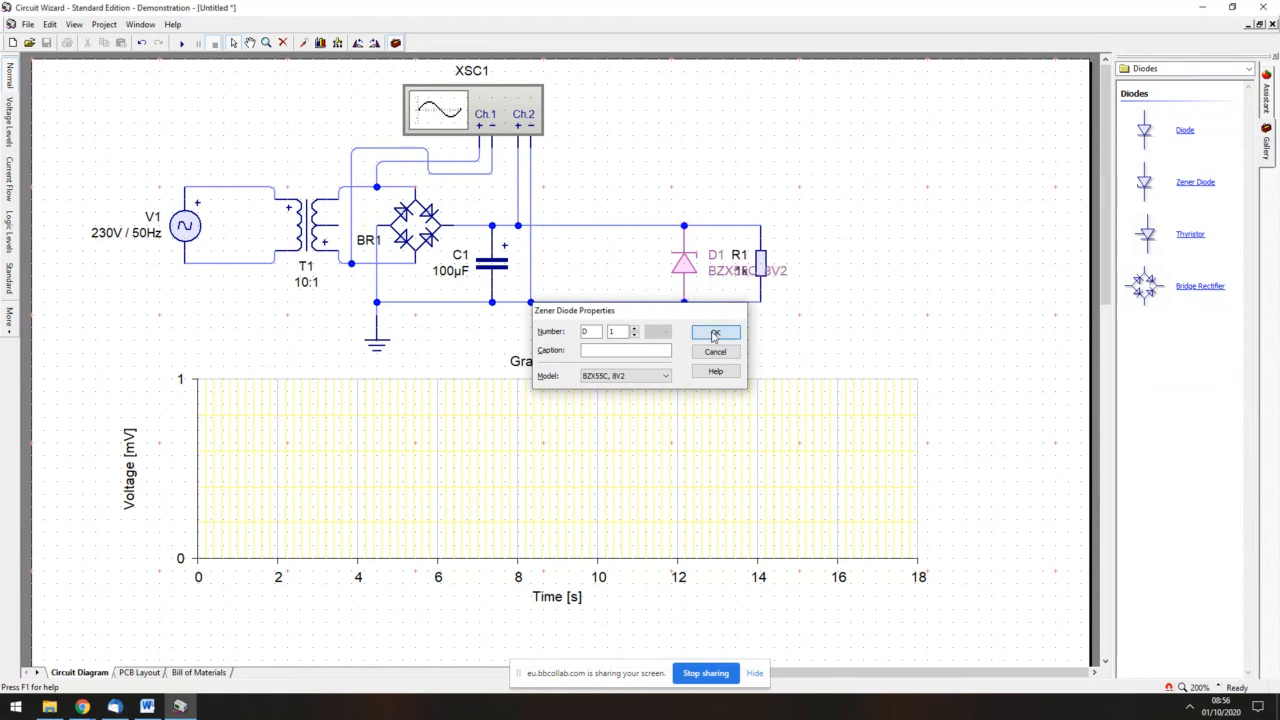
pyautogui.moveTo(733, 282); pyautogui.dragTo(698, 290)
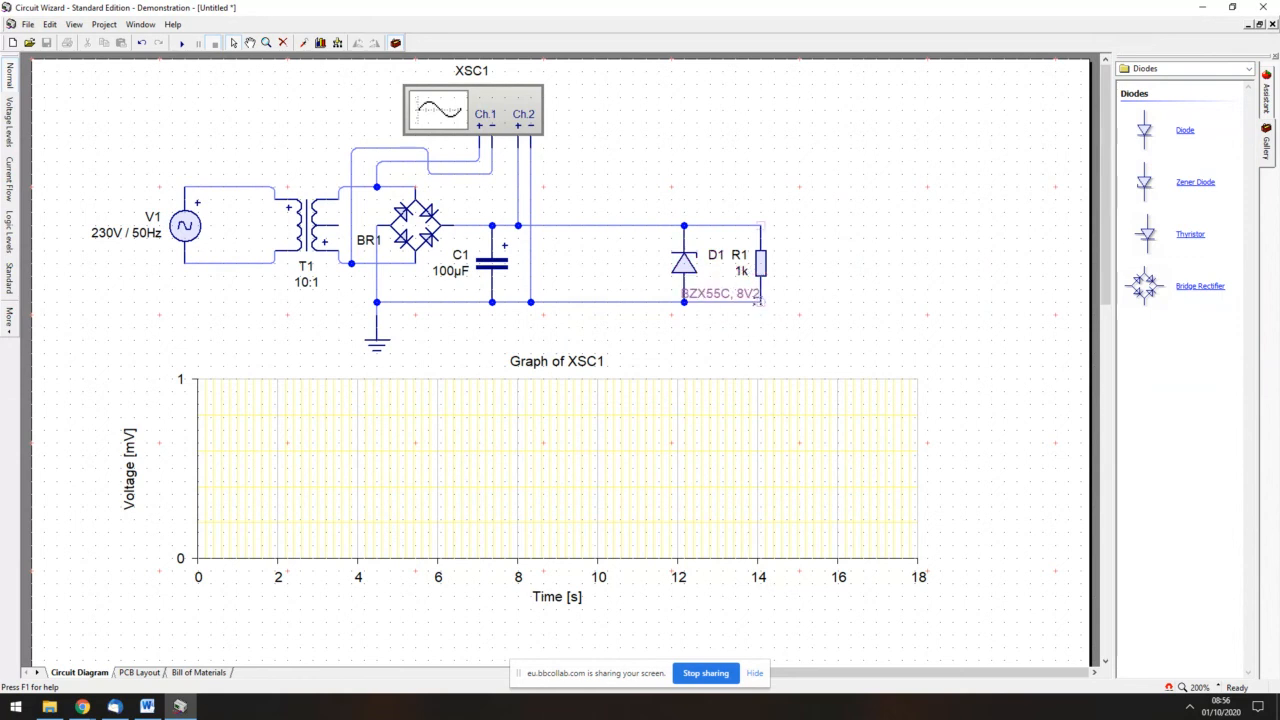
# - Replace the positive rail wire between the smoothing capacitor and the zener diode with a horizontal 1k series resistor
pyautogui.click(594, 225)
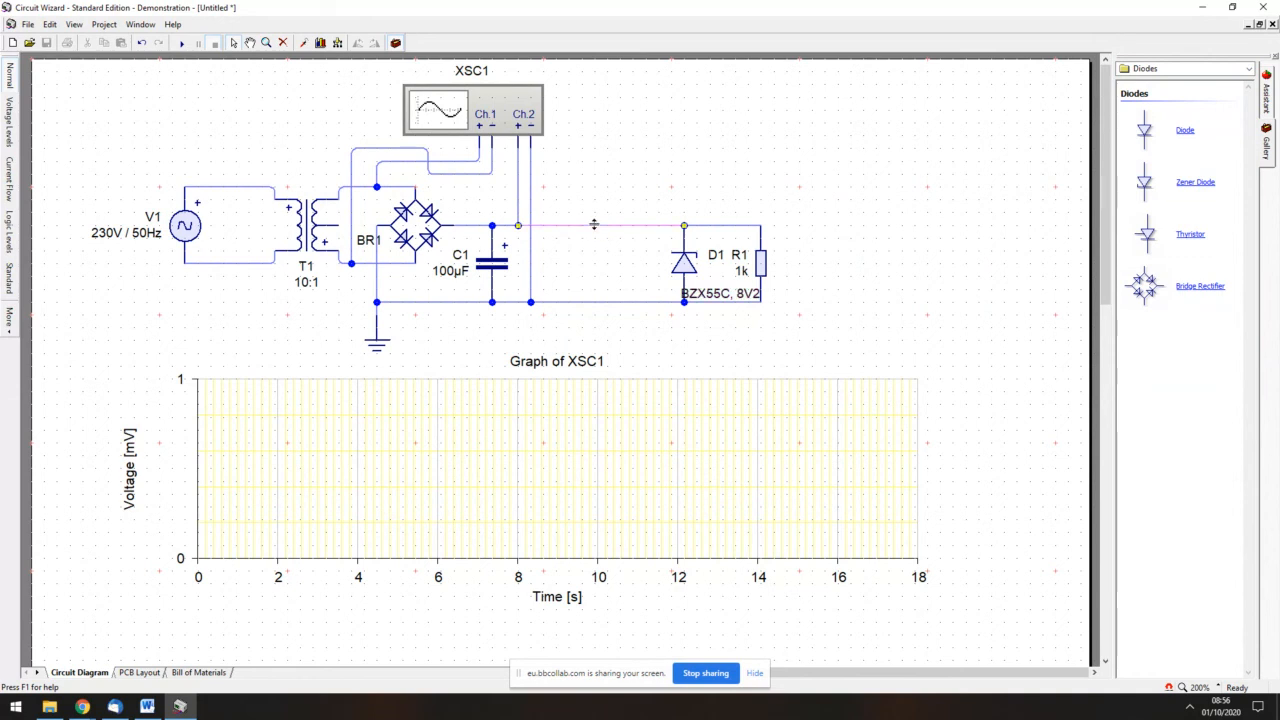
pyautogui.press('Delete')
pyautogui.click(1248, 72)
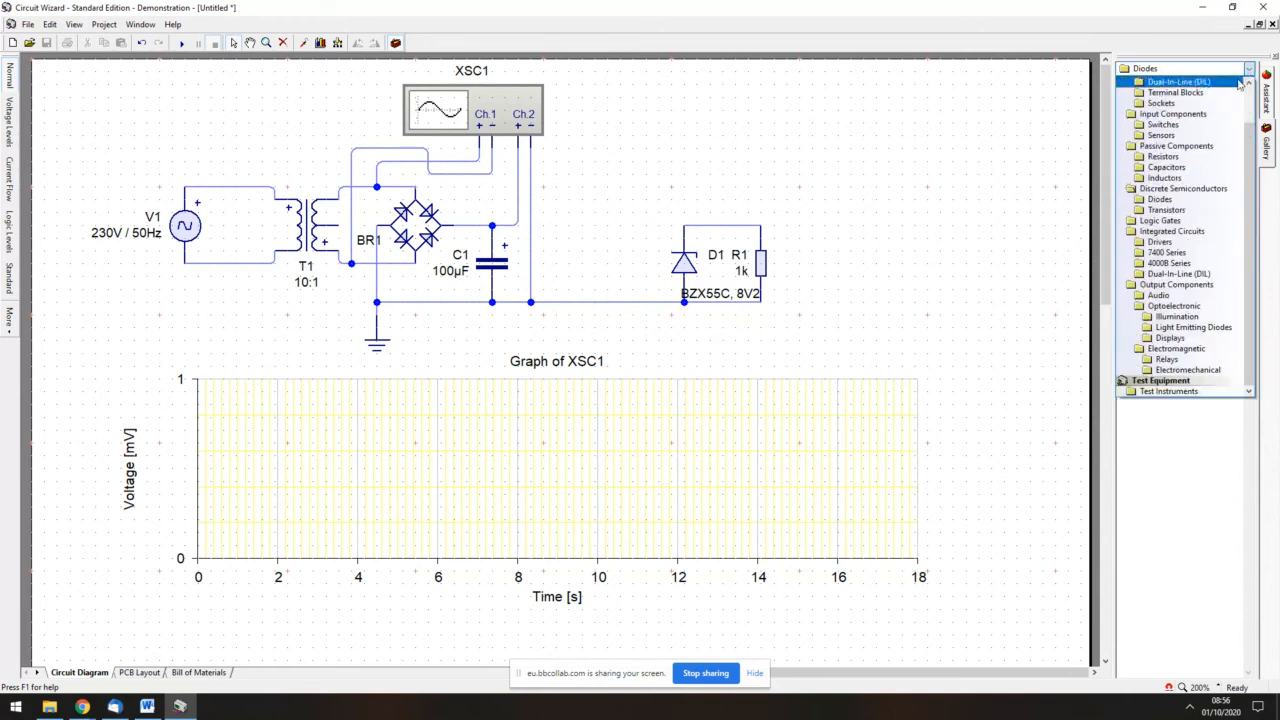
pyautogui.click(1170, 157)
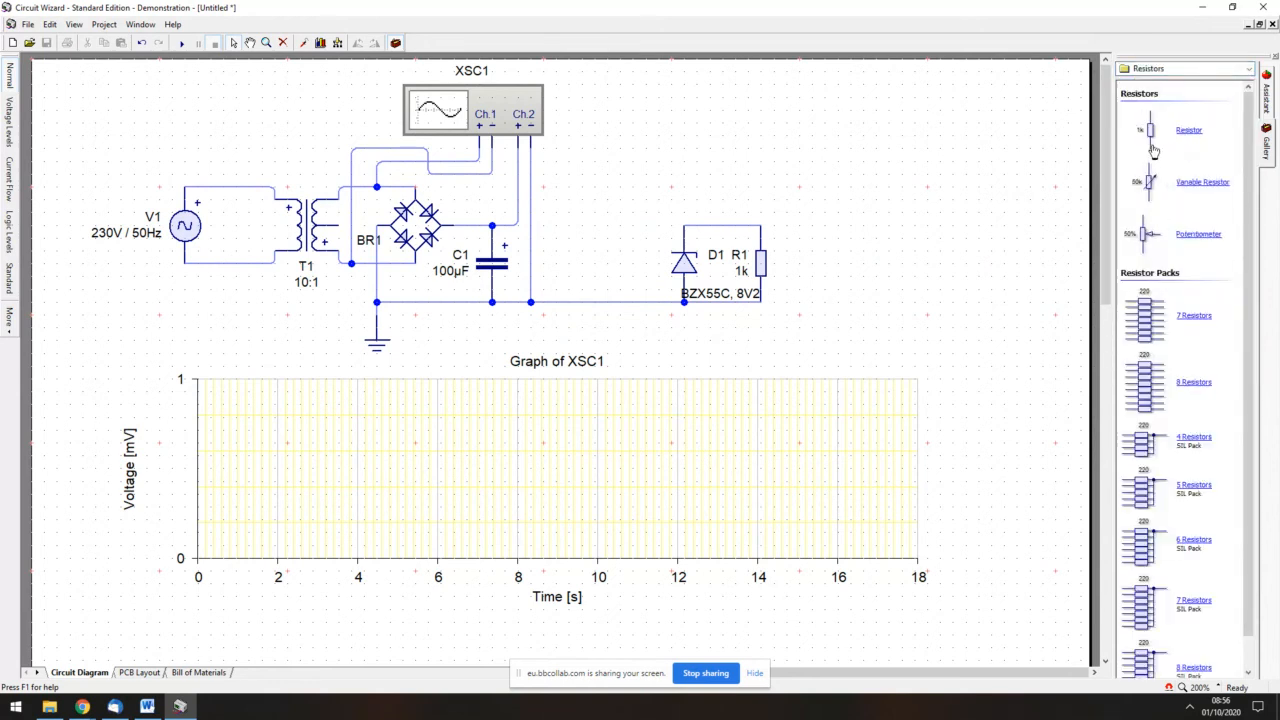
pyautogui.moveTo(1153, 149); pyautogui.dragTo(622, 175)
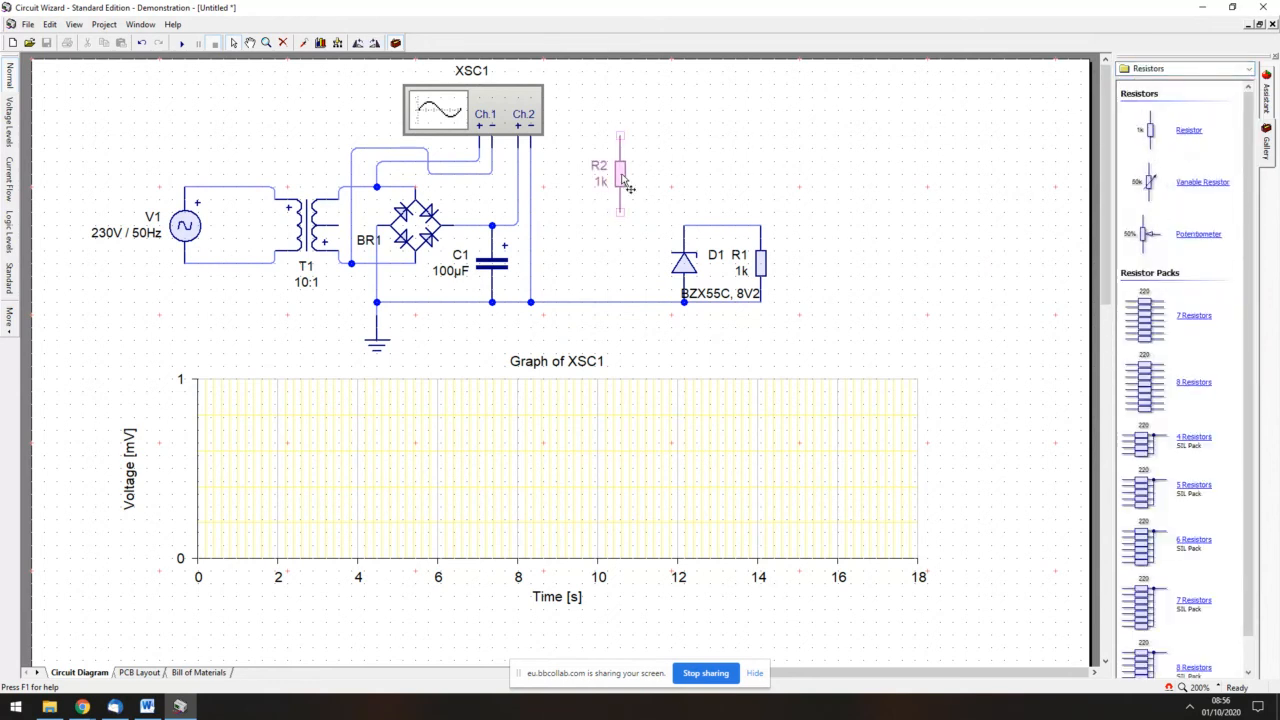
pyautogui.rightClick(622, 175)
pyautogui.moveTo(650, 243)
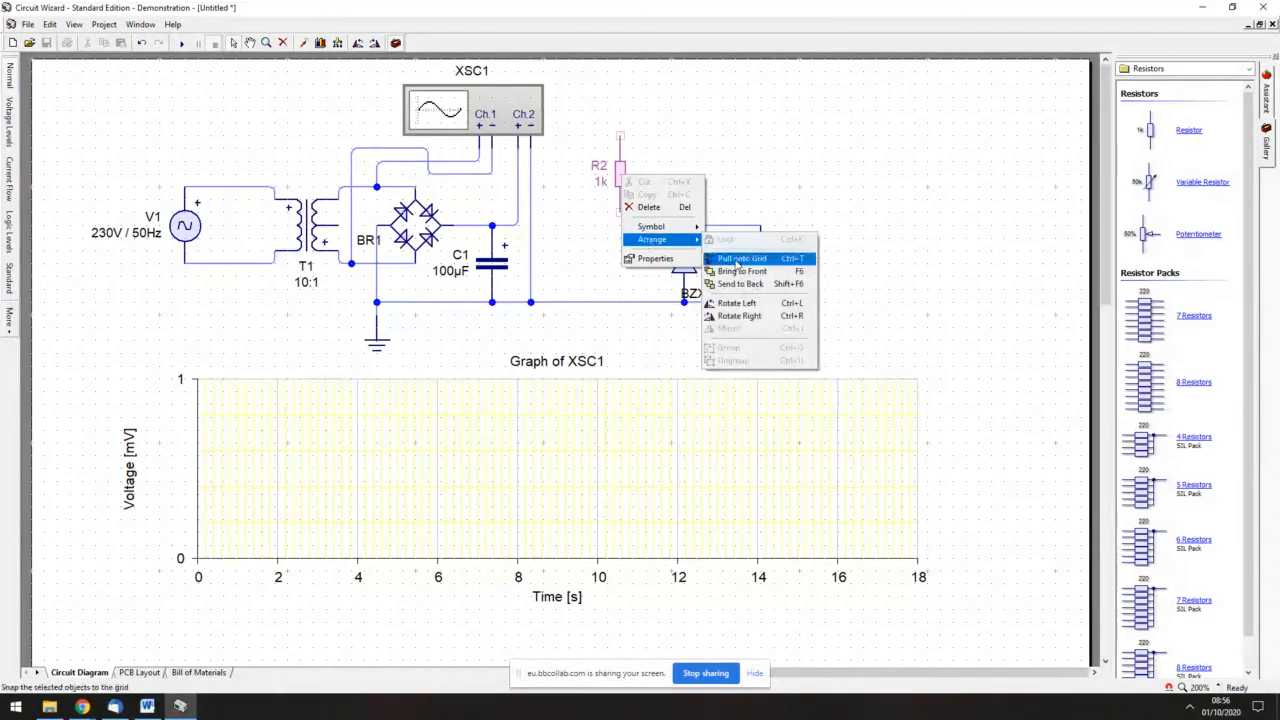
pyautogui.click(740, 316)
pyautogui.moveTo(620, 174); pyautogui.dragTo(684, 248)
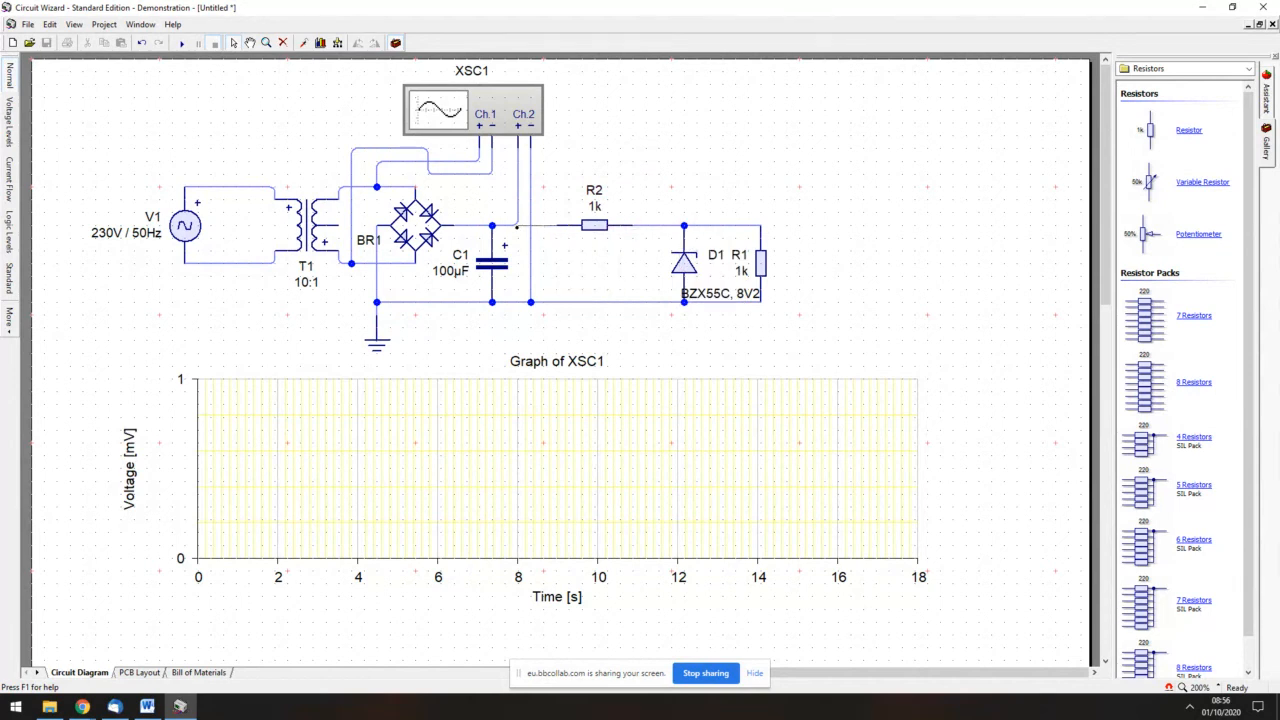
pyautogui.click(517, 227)
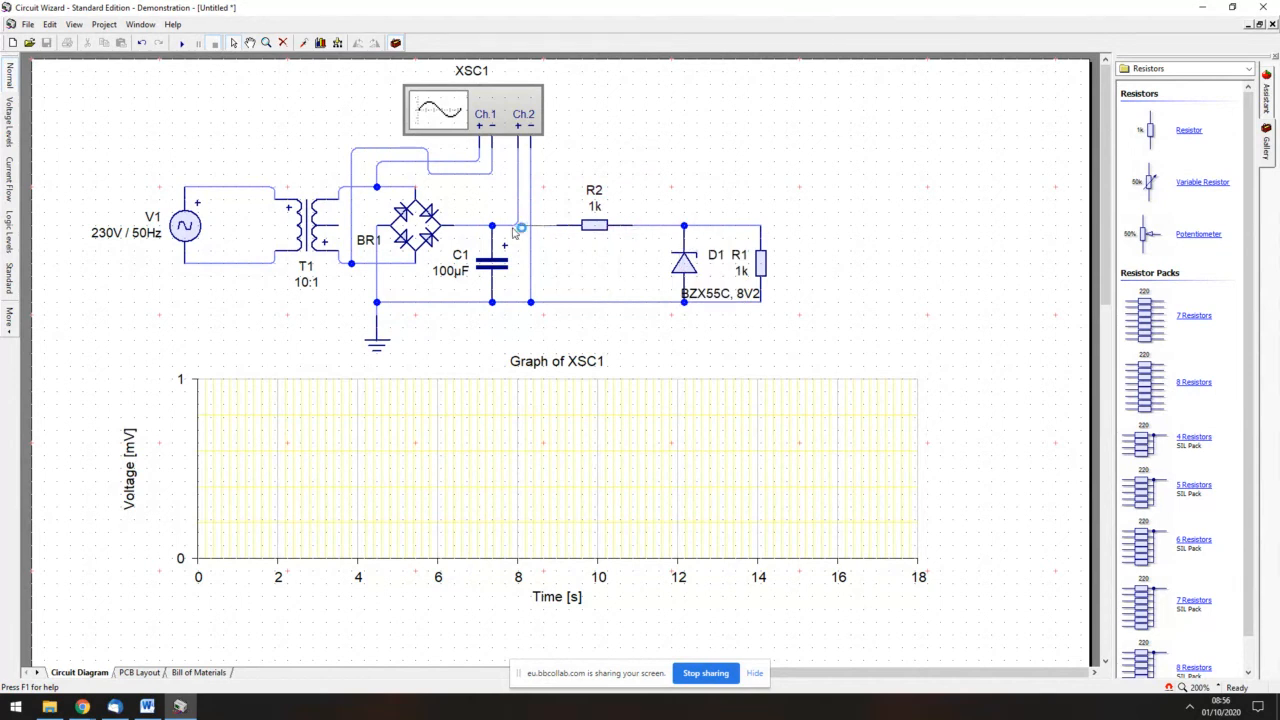
# - Rewire oscilloscope channel 2 across the zener diode, with its positive lead on the cathode node and its negative lead on the ground rail
pyautogui.click(530, 302)
pyautogui.moveTo(516, 193); pyautogui.dragTo(530, 192)
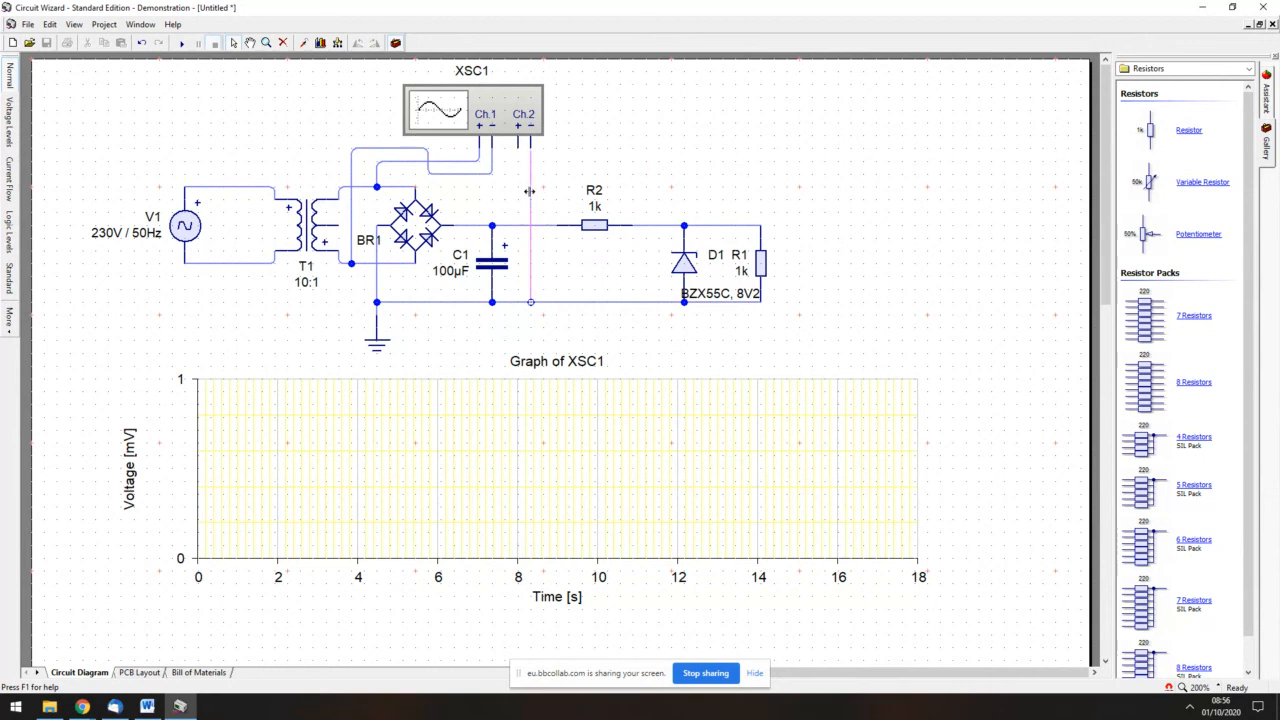
pyautogui.press('Delete')
pyautogui.moveTo(518, 146); pyautogui.dragTo(684, 226)
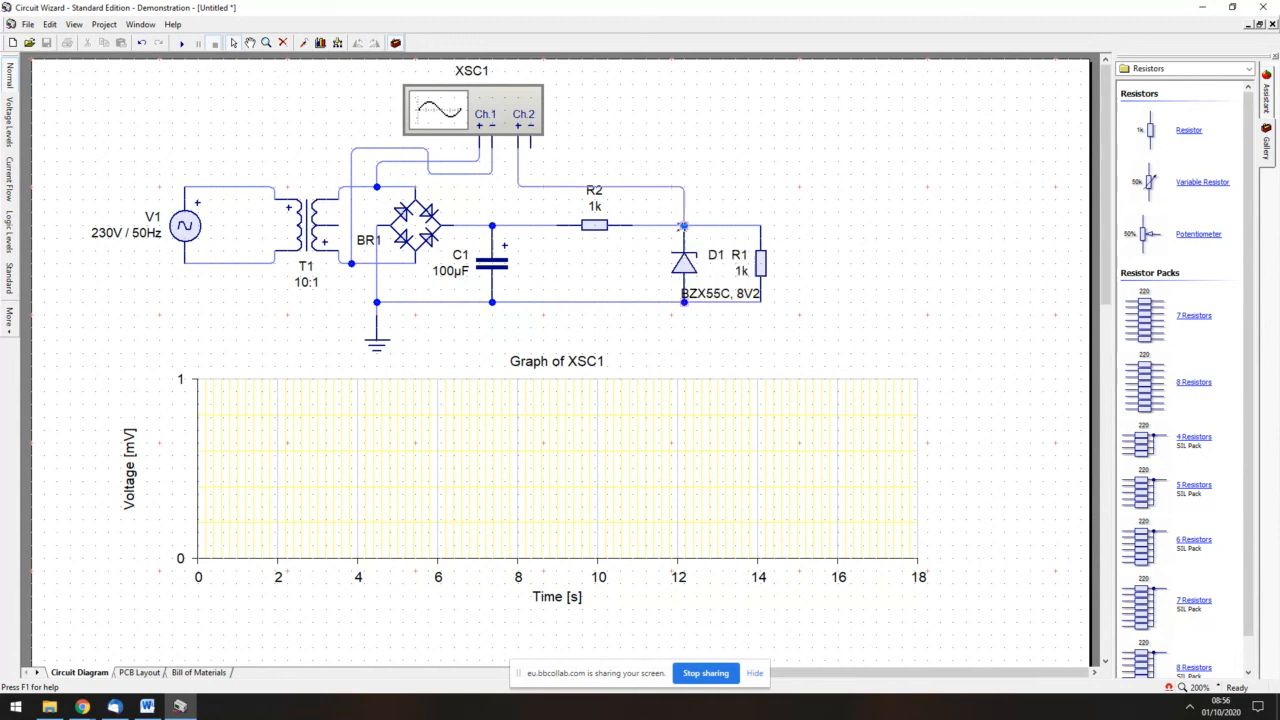
pyautogui.moveTo(530, 146); pyautogui.dragTo(658, 302)
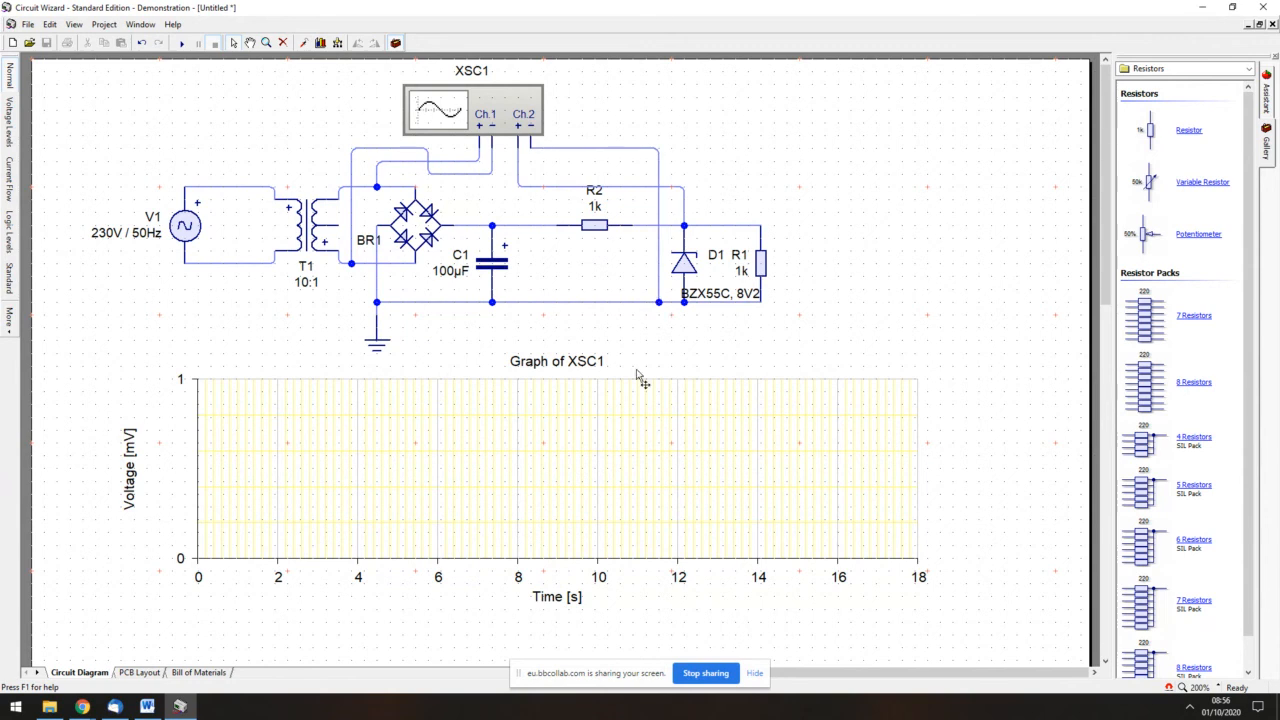
# - Rewire oscilloscope channel 1 from the transformer secondary to the smoothing capacitor, positive lead on the positive rail and negative lead on the ground rail
pyautogui.click(461, 173)
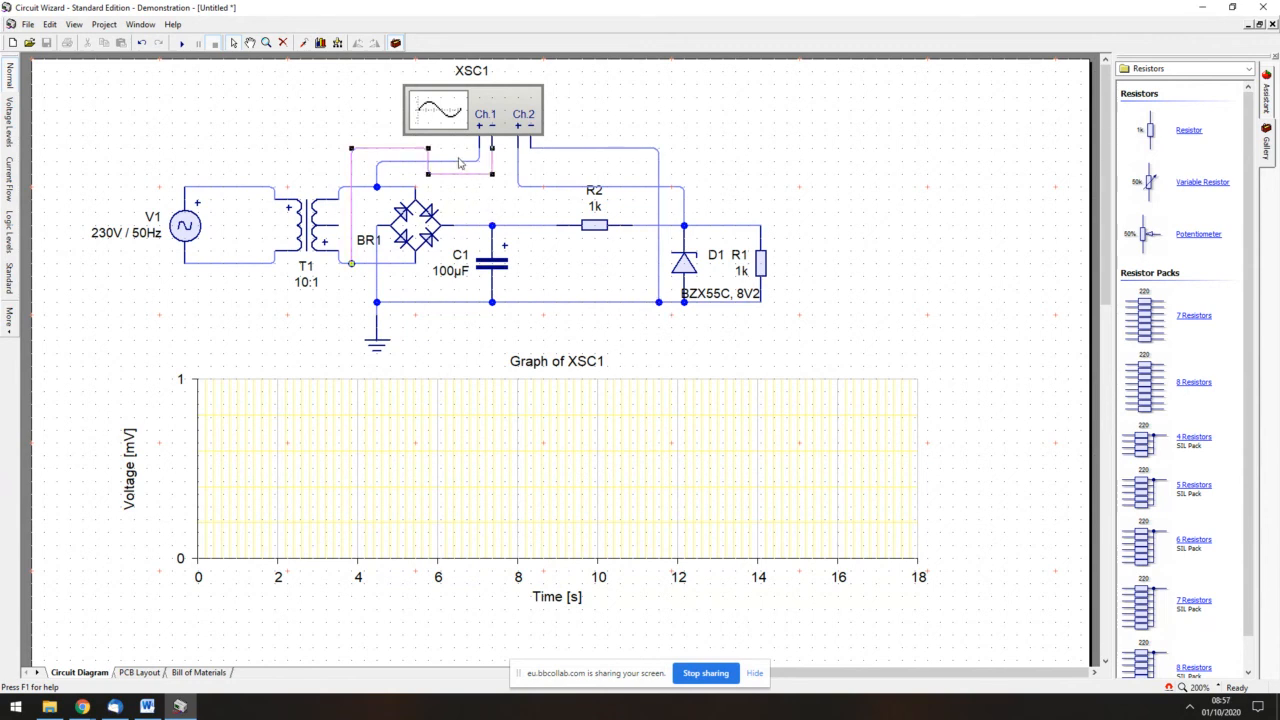
pyautogui.press('Delete')
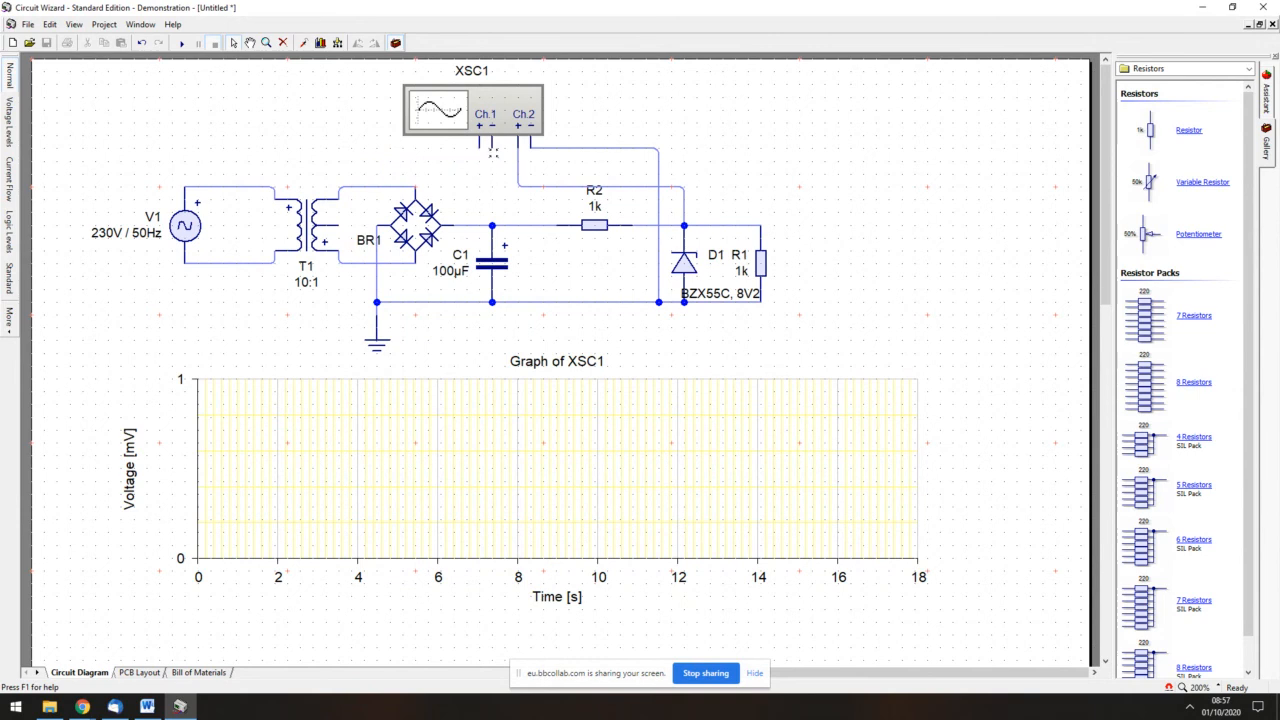
pyautogui.moveTo(479, 145); pyautogui.dragTo(482, 224)
pyautogui.moveTo(492, 142)
pyautogui.mouseDown()
pyautogui.moveTo(498, 200)
pyautogui.moveTo(521, 209)
pyautogui.moveTo(518, 301)
pyautogui.mouseUp()
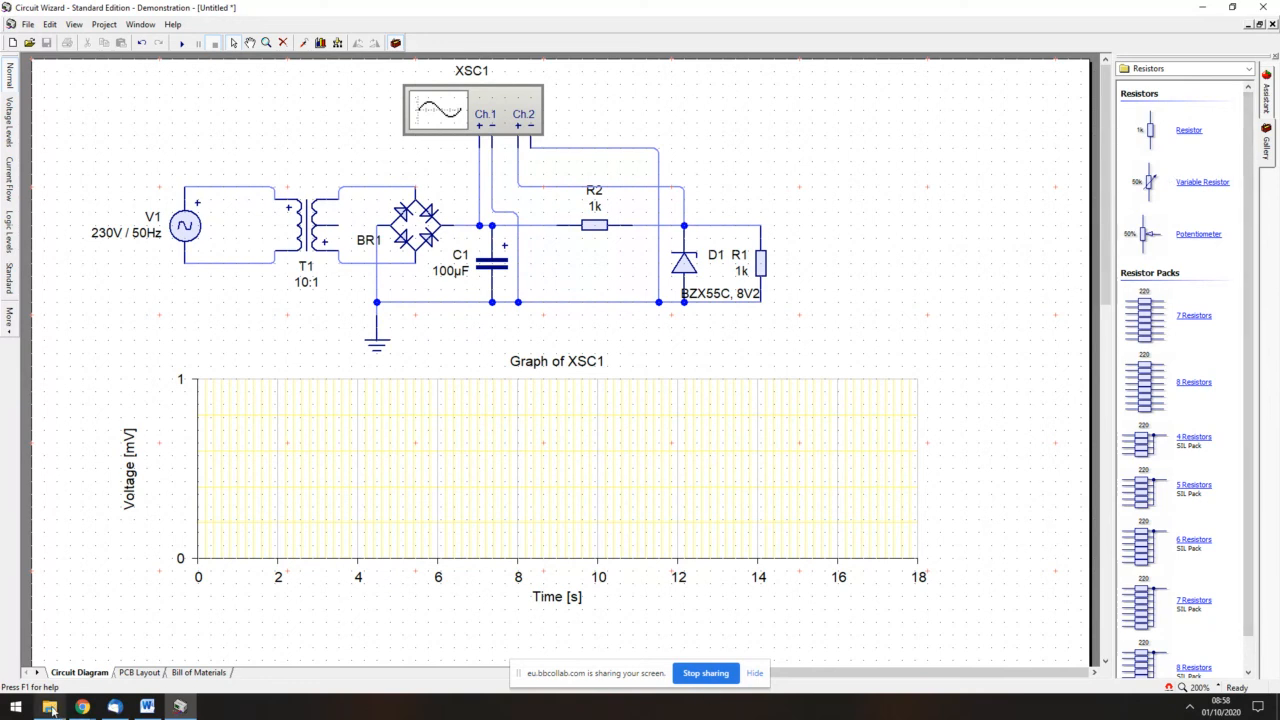
pyautogui.click(84, 707)
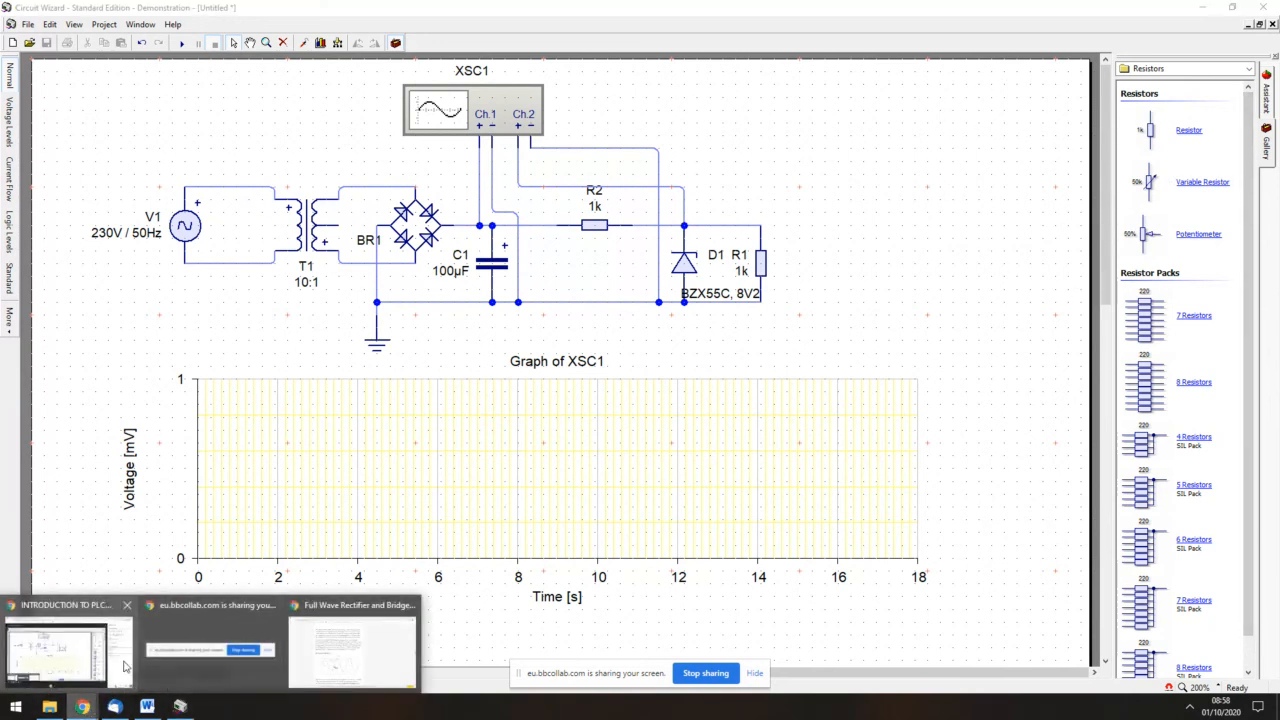
pyautogui.click(224, 672)
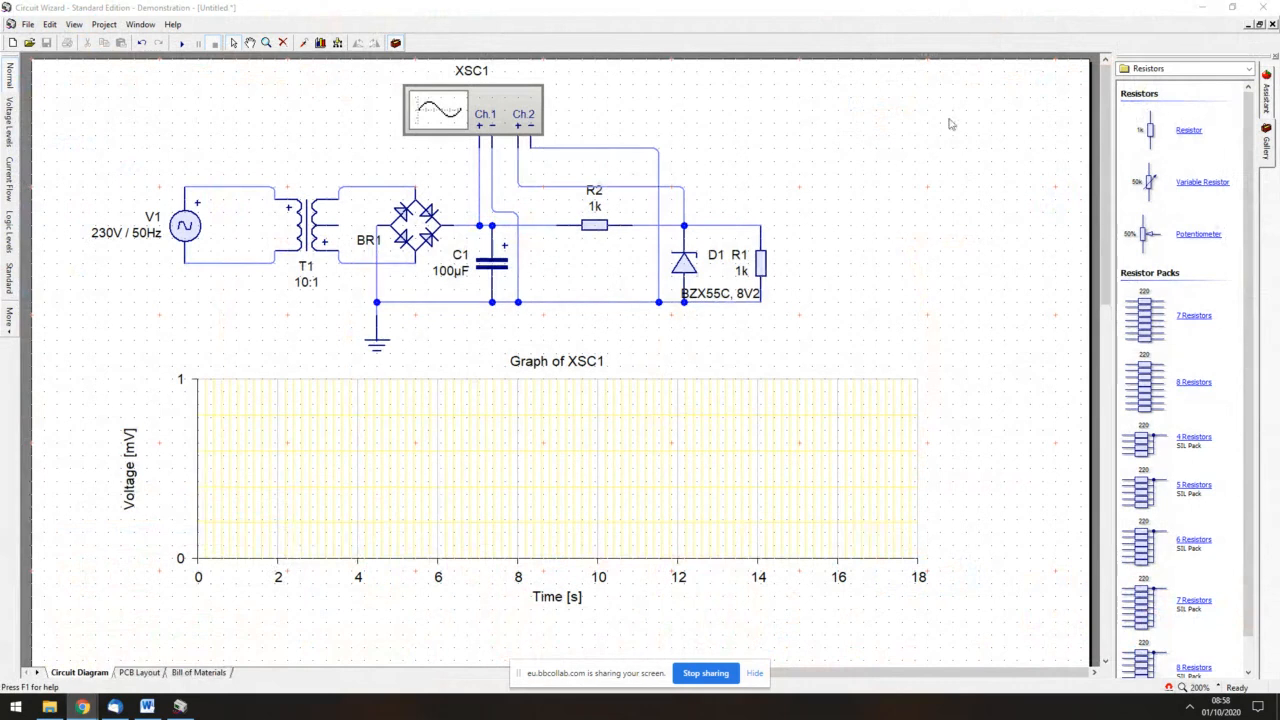